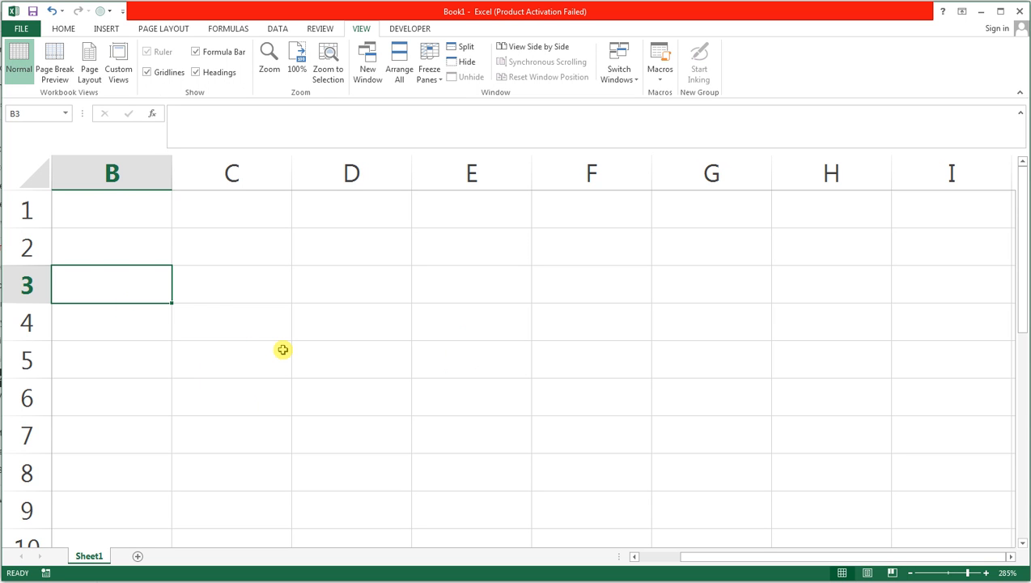
{"action": "type", "text": "emp"}
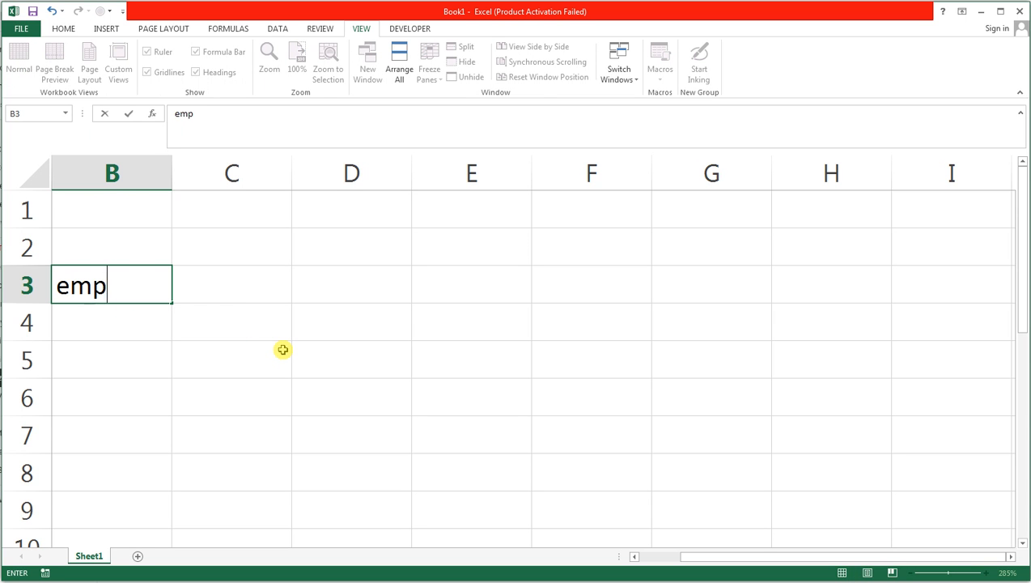
{"action": "type", "text": " id"}
{"action": "key", "text": "BackSpace"}
{"action": "key", "text": "BackSpace"}
{"action": "key", "text": "BackSpace"}
{"action": "key", "text": "BackSpace"}
{"action": "key", "text": "BackSpace"}
{"action": "key", "text": "BackSpace"}
{"action": "key", "text": "Right"}
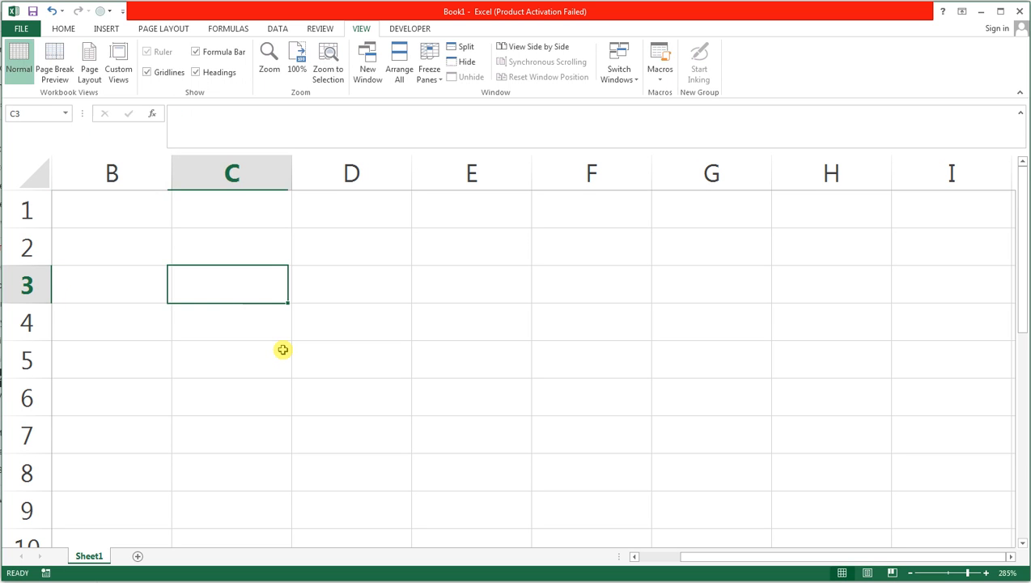
{"action": "type", "text": "emp id"}
{"action": "key", "text": "Right"}
{"action": "key", "text": "Left"}
{"action": "key", "text": "Left"}
{"action": "key", "text": "Left"}
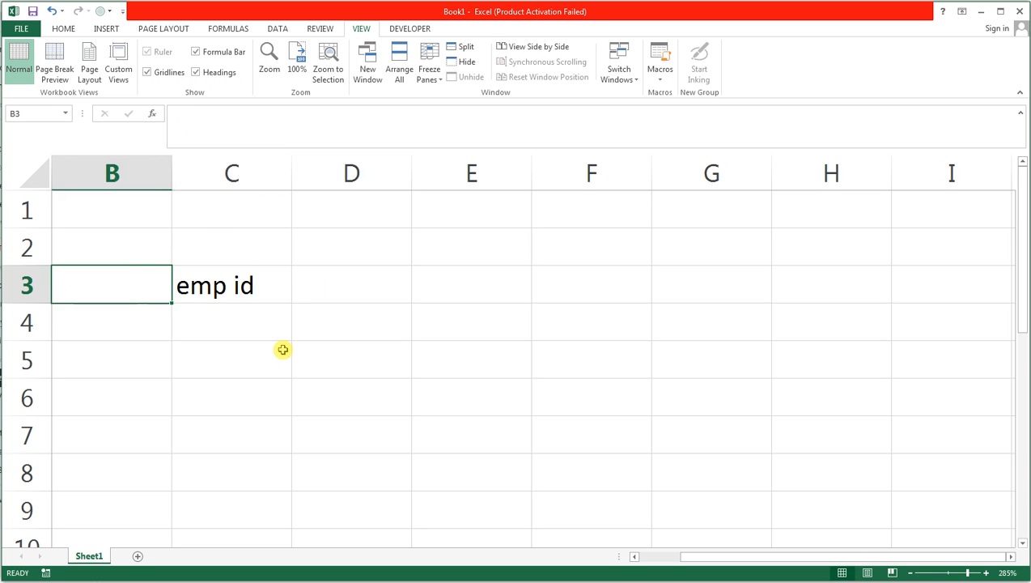
{"action": "key", "text": "Right"}
{"action": "key", "text": "Right"}
{"action": "key", "text": "Delete"}
Step: Enter the column headings EMP ID in cell A3 and EMP NAME in cell B3
{"action": "key", "text": "Left"}
{"action": "key", "text": "Left"}
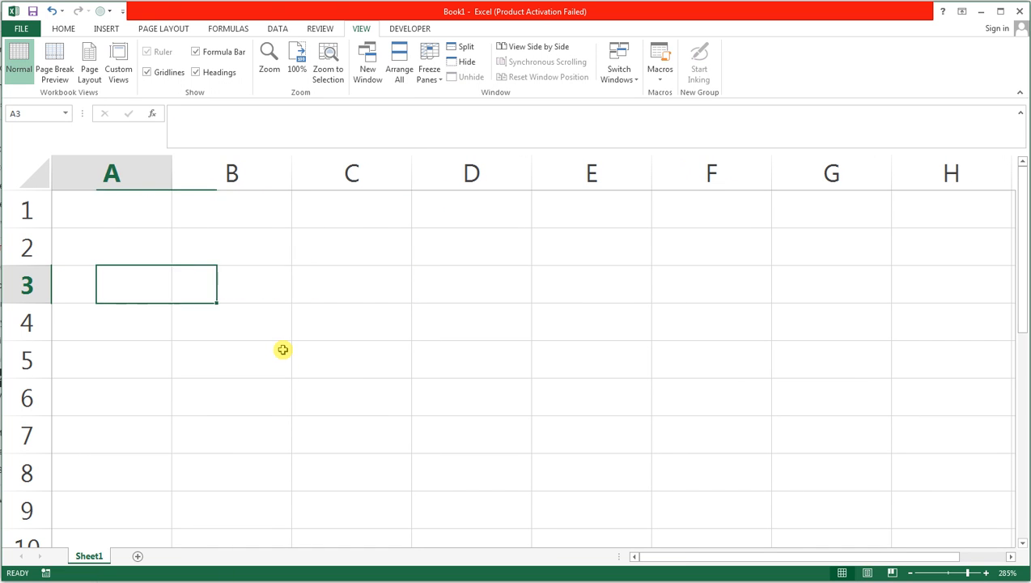
{"action": "type", "text": "EM"}
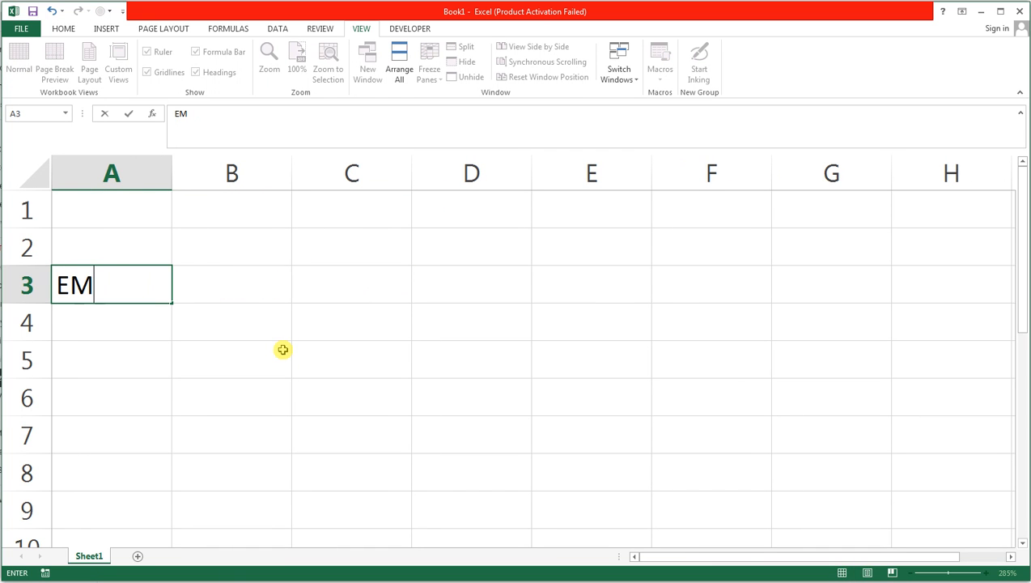
{"action": "type", "text": "P ID"}
{"action": "key", "text": "Tab"}
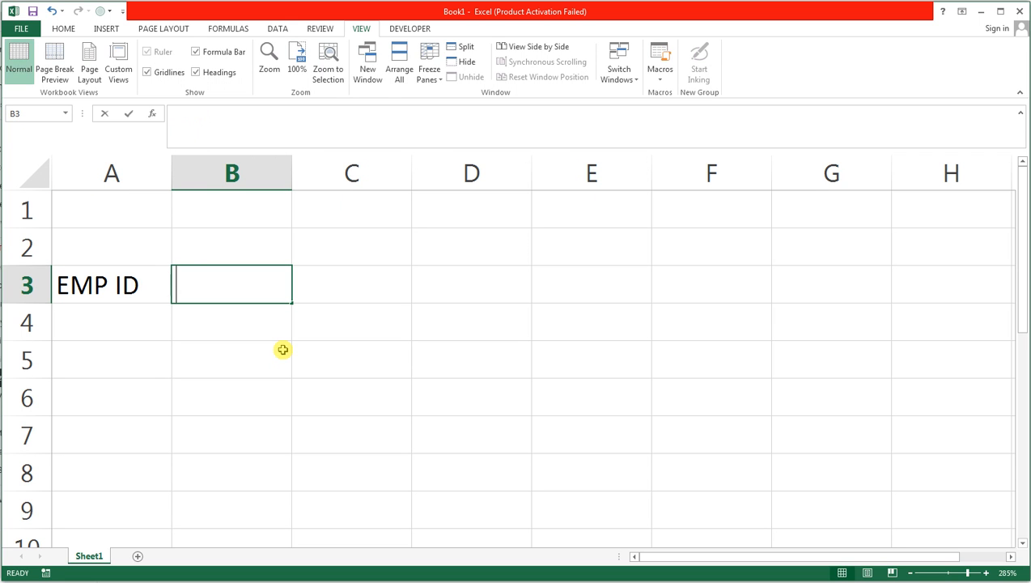
{"action": "type", "text": "EMP NA"}
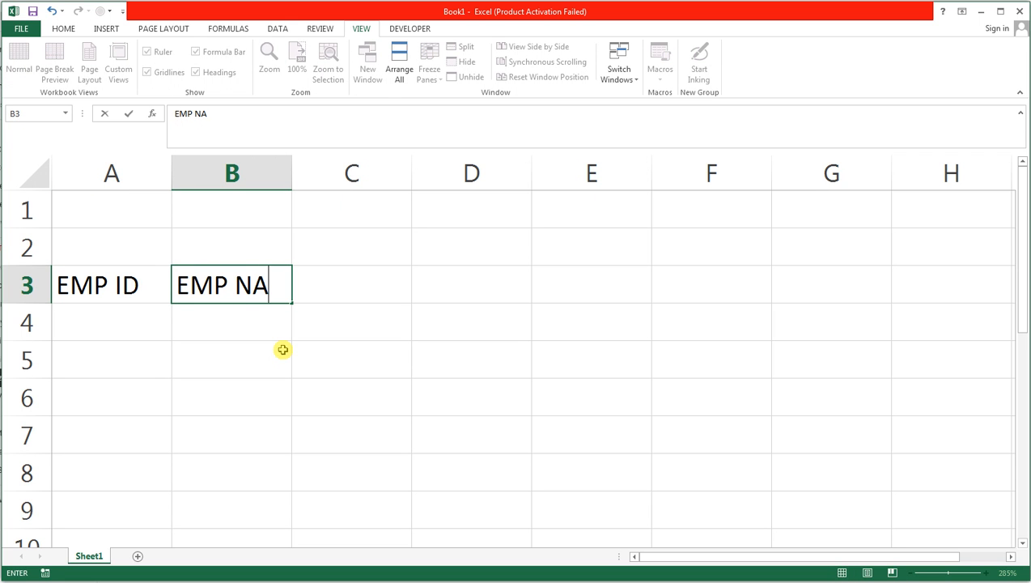
{"action": "type", "text": "ME"}
{"action": "key", "text": "Tab"}
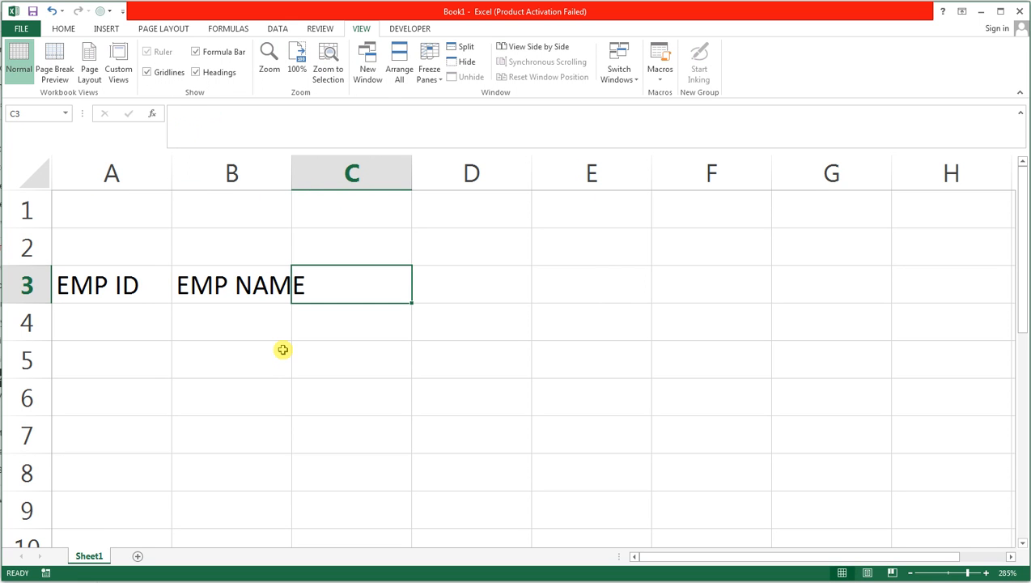
Step: Add the headings BASIC SALARY in C3 and MED ALW in D3, and autofit the width of column C
{"action": "type", "text": "BASIC SAL"}
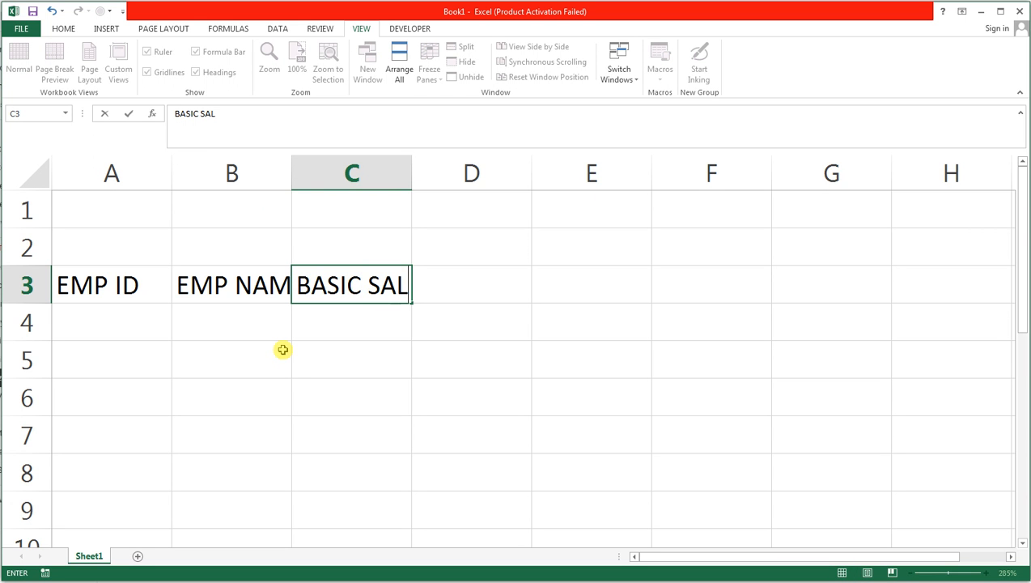
{"action": "type", "text": "A"}
{"action": "type", "text": "RY"}
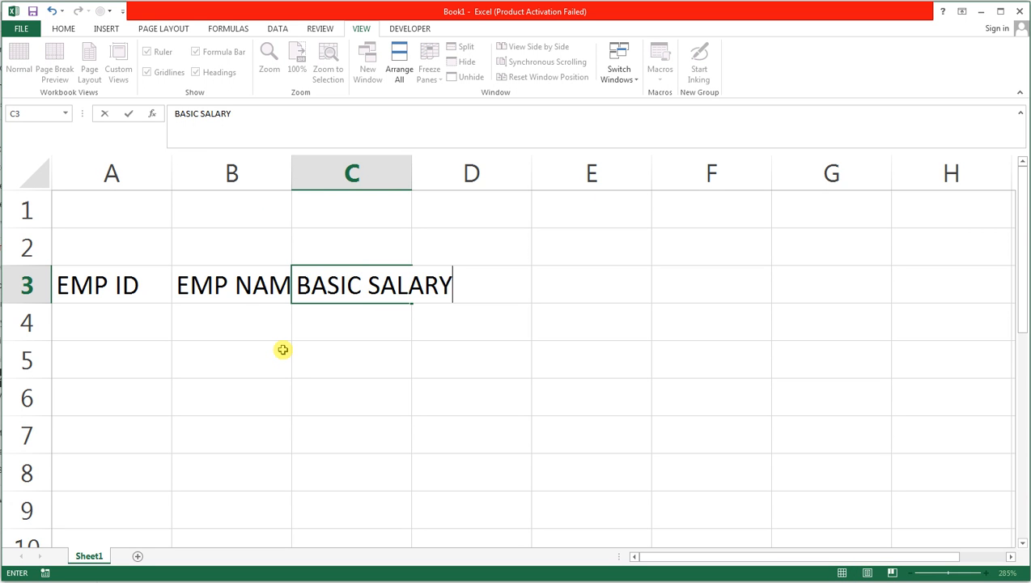
{"action": "key", "text": "Tab"}
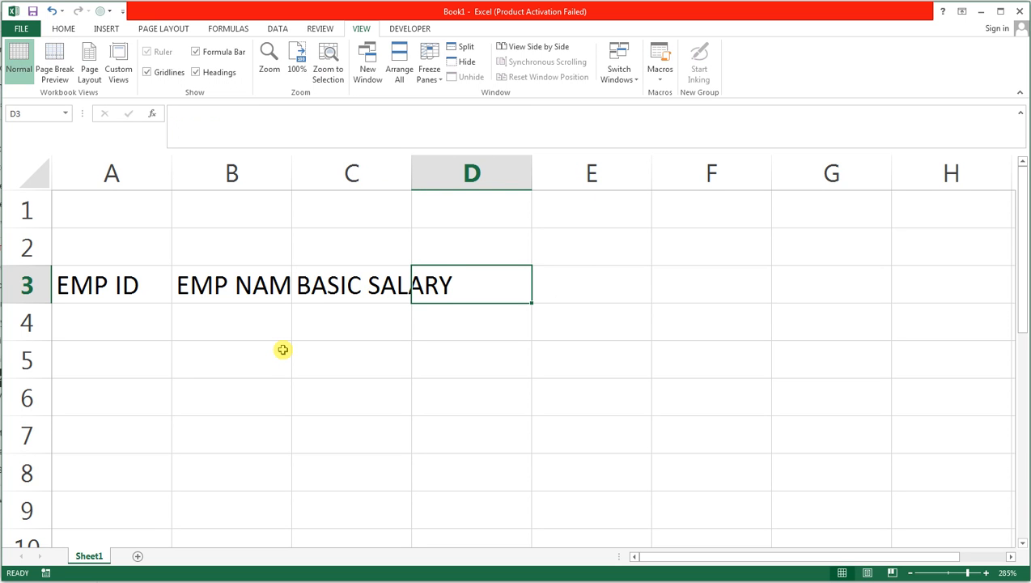
{"action": "type", "text": "MED A"}
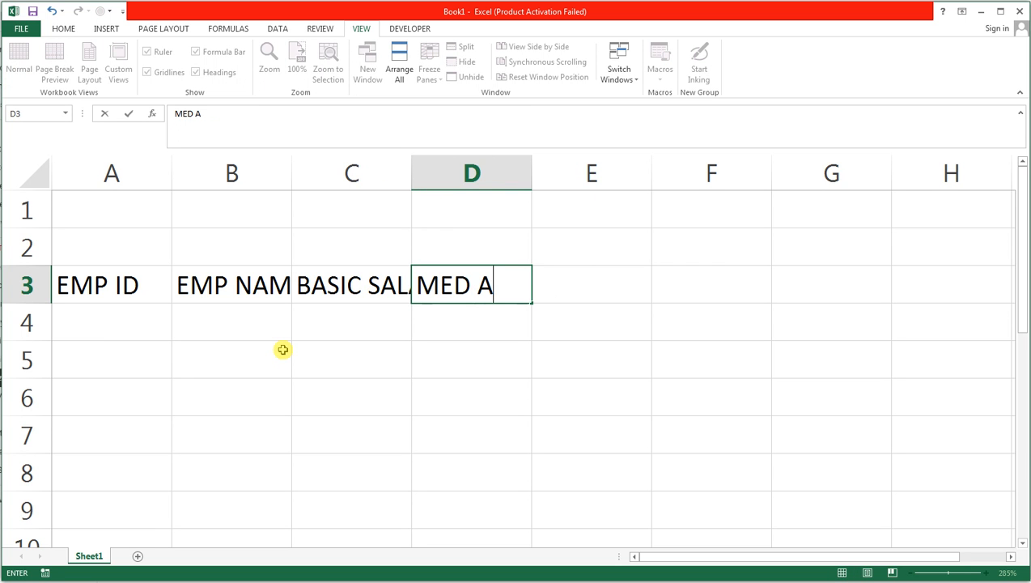
{"action": "type", "text": "LW"}
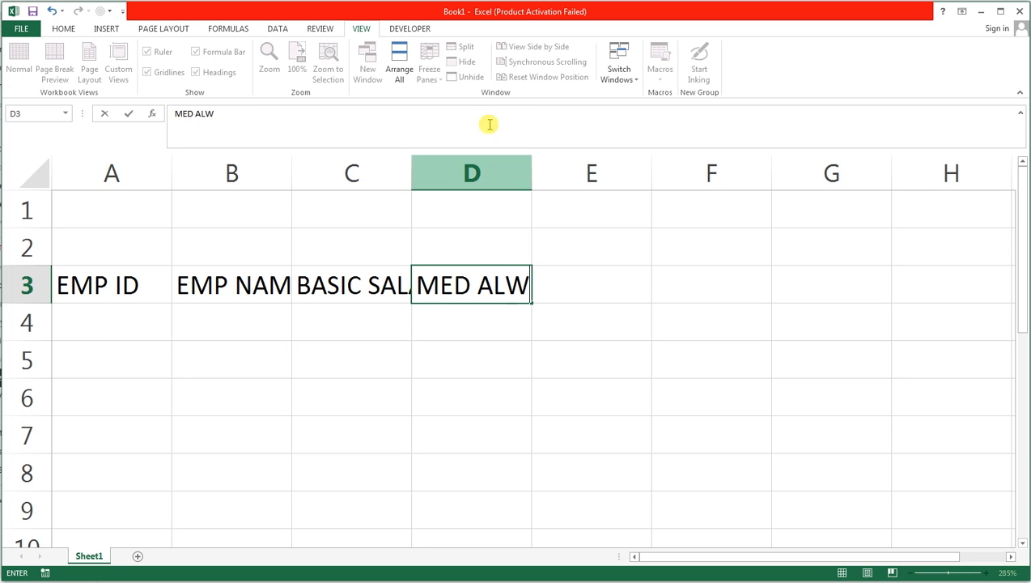
{"action": "double_click", "coordinate": [412, 168]}
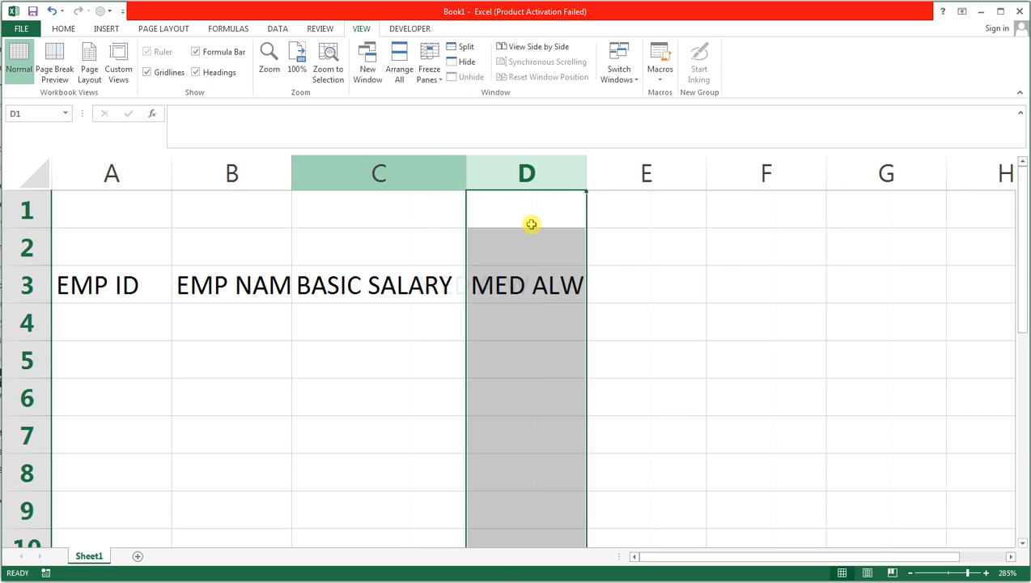
Step: Add the headings CON ALW in cell E3 and GROSS S in cell F3
{"action": "left_click", "coordinate": [616, 279]}
{"action": "type", "text": "CON ALW"}
{"action": "key", "text": "Tab"}
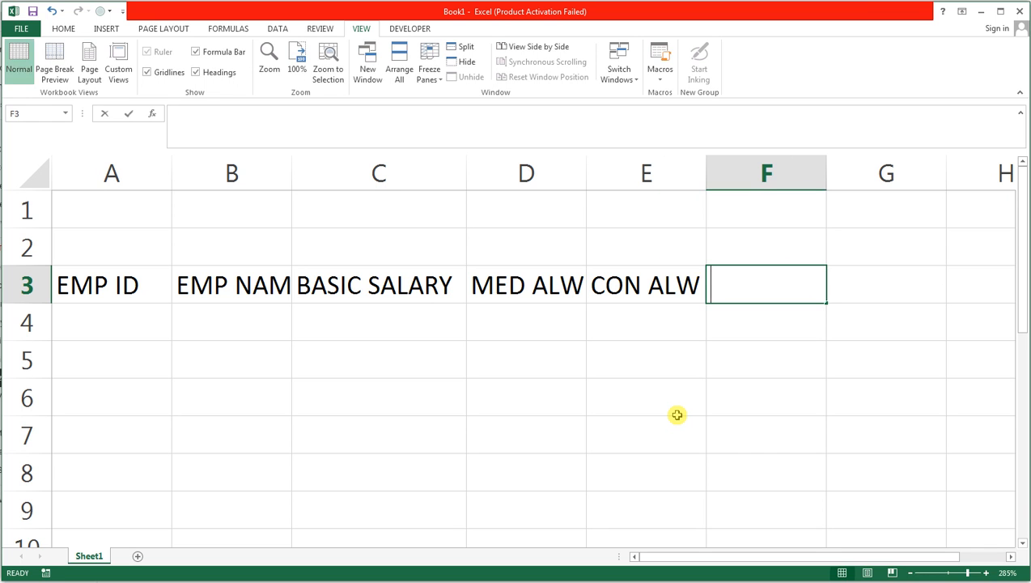
{"action": "type", "text": "GROSS"}
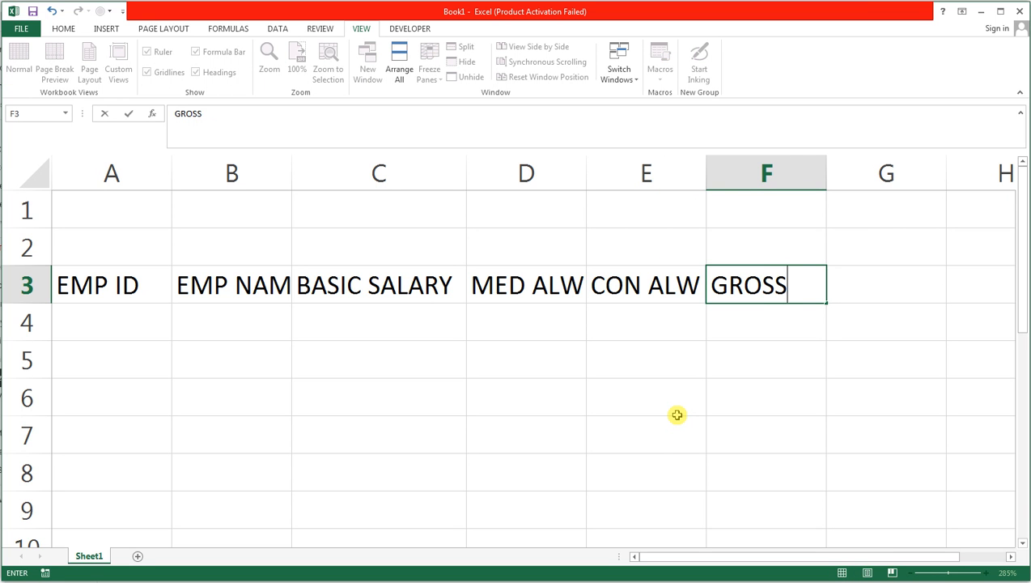
{"action": "type", "text": " SA"}
{"action": "key", "text": "BackSpace"}
{"action": "key", "text": "Tab"}
Step: Add the headings INCOME TAX in cell G3 and NET SALARY in cell H3
{"action": "type", "text": "INCOME"}
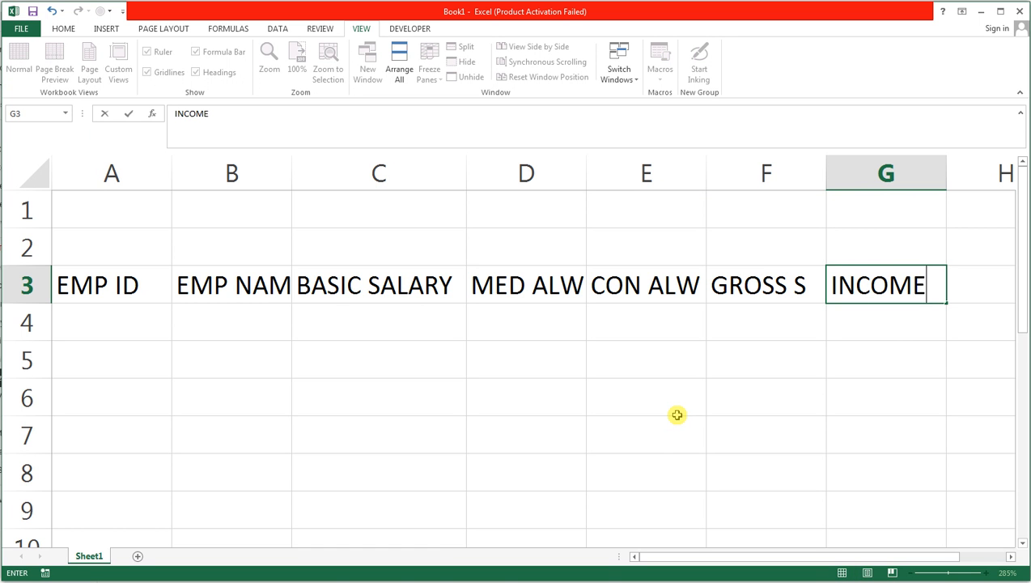
{"action": "type", "text": " TAX"}
{"action": "key", "text": "Tab"}
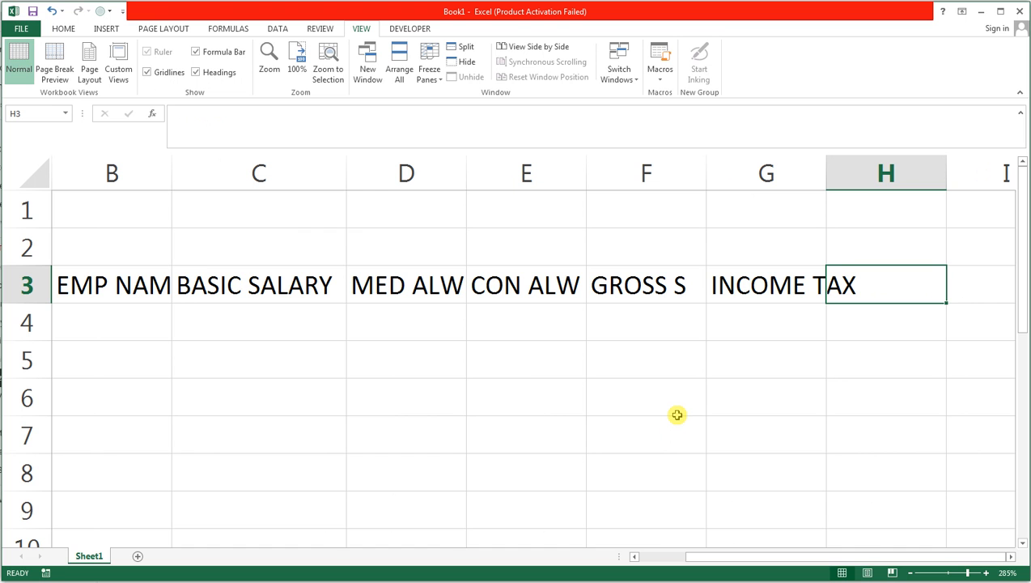
{"action": "type", "text": "NET"}
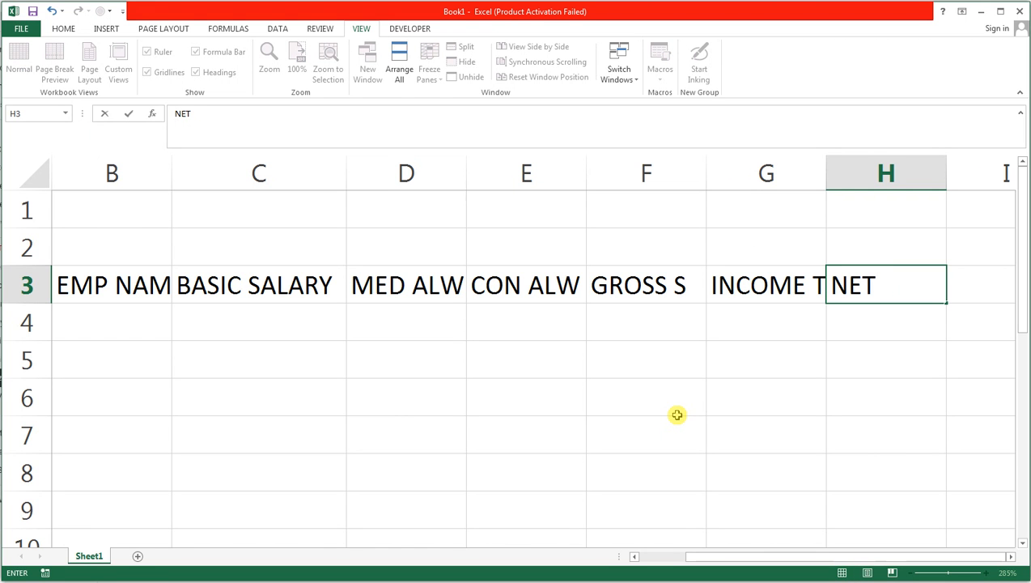
{"action": "type", "text": " SALARY"}
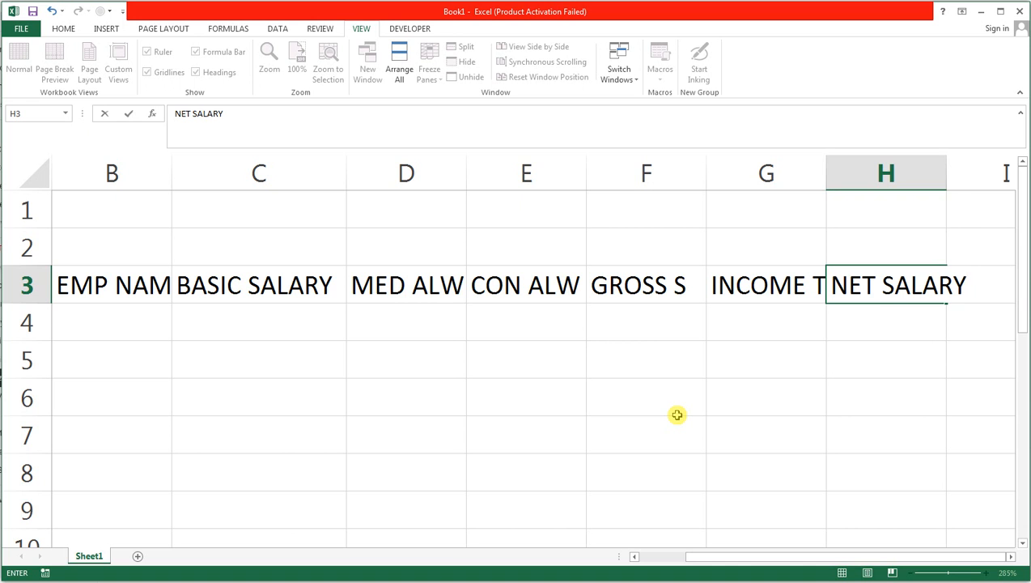
{"action": "key", "text": "Return"}
Step: Select the table range from H3 to A9 and autofit the widths of columns G and B
{"action": "left_click_drag", "start_coordinate": [893, 286], "coordinate": [105, 510]}
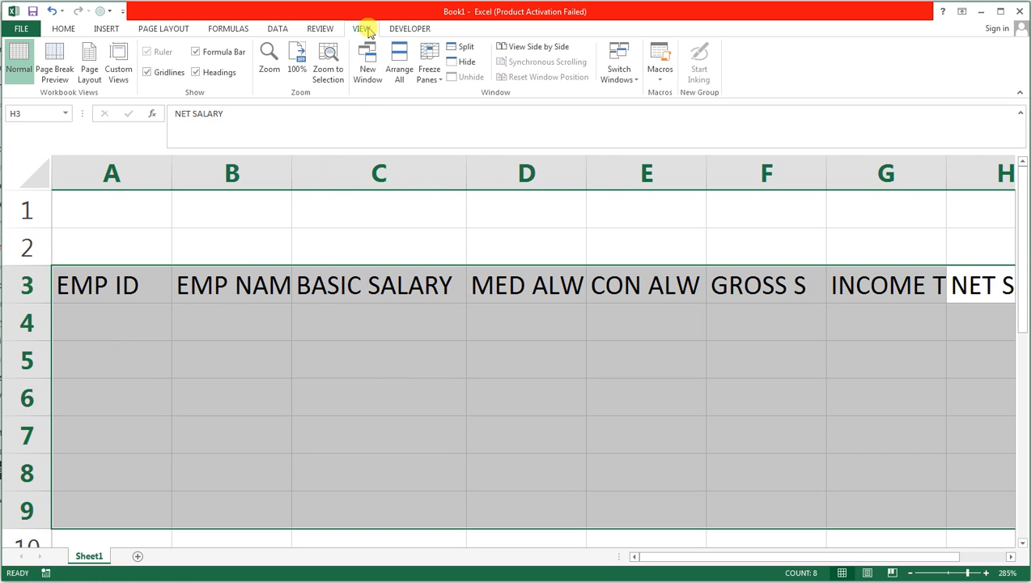
{"action": "left_click", "coordinate": [328, 58]}
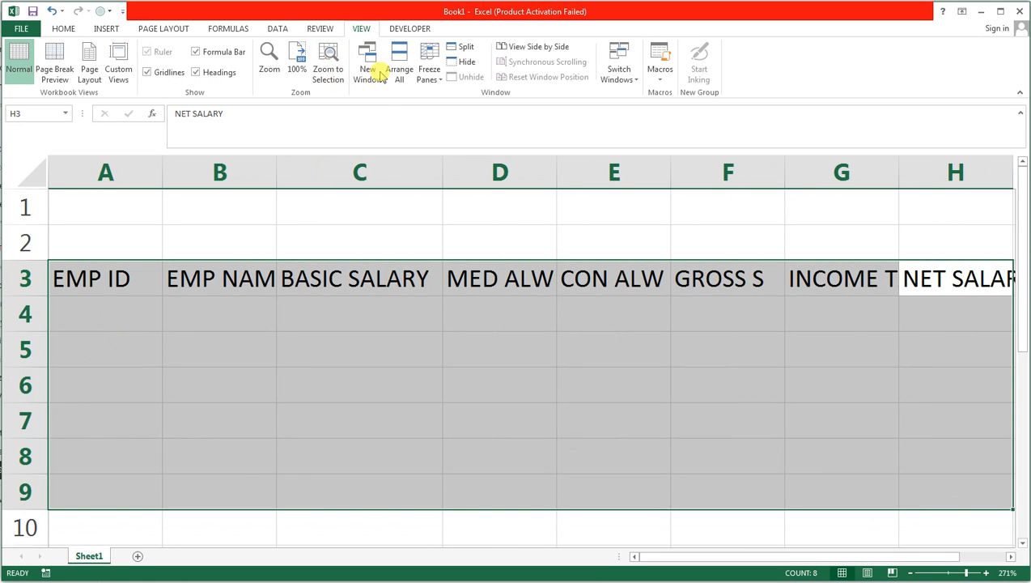
{"action": "double_click", "coordinate": [898, 175]}
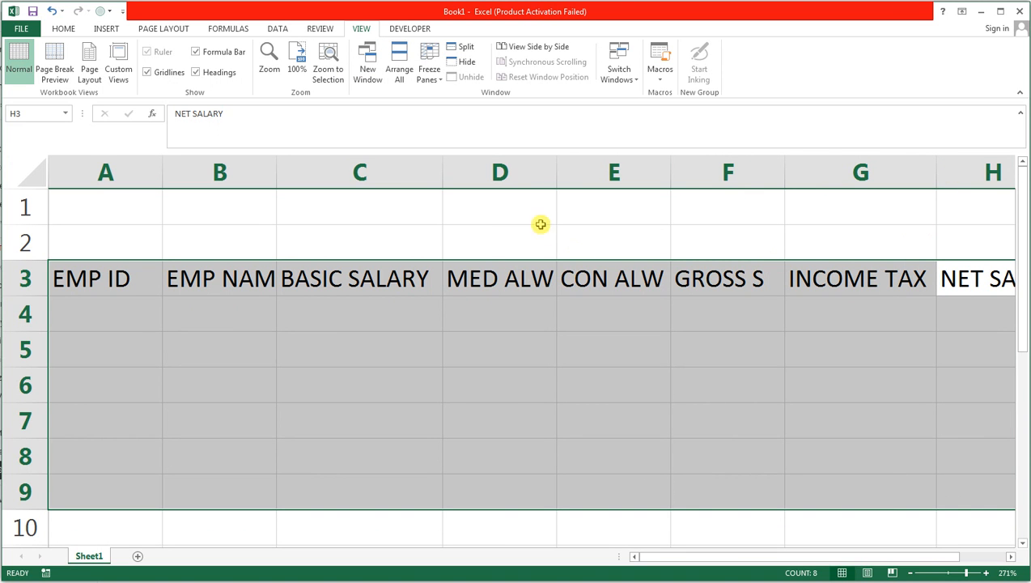
{"action": "double_click", "coordinate": [274, 180]}
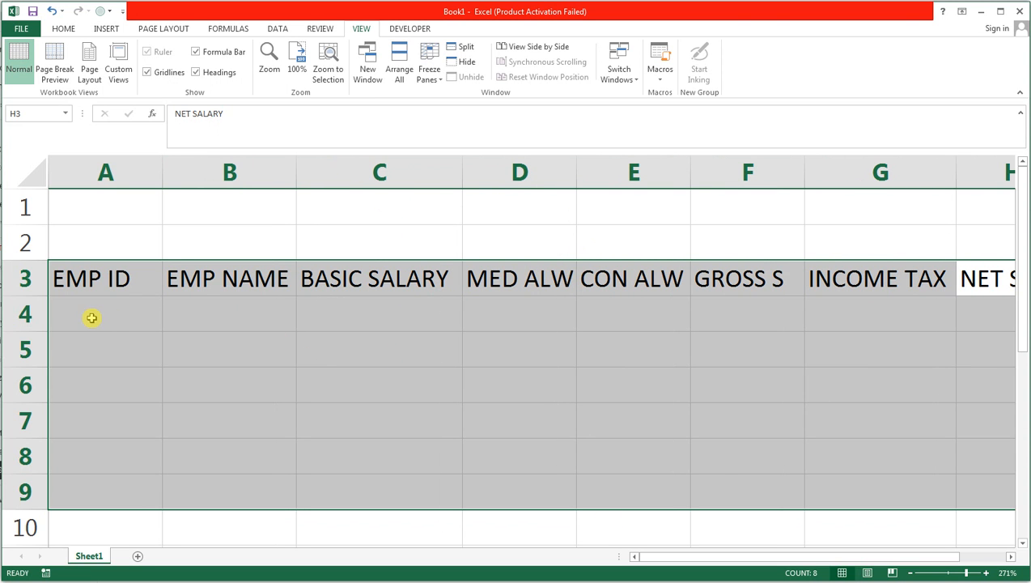
Step: Apply all borders to the selected table range A3:H9
{"action": "left_click", "coordinate": [65, 29]}
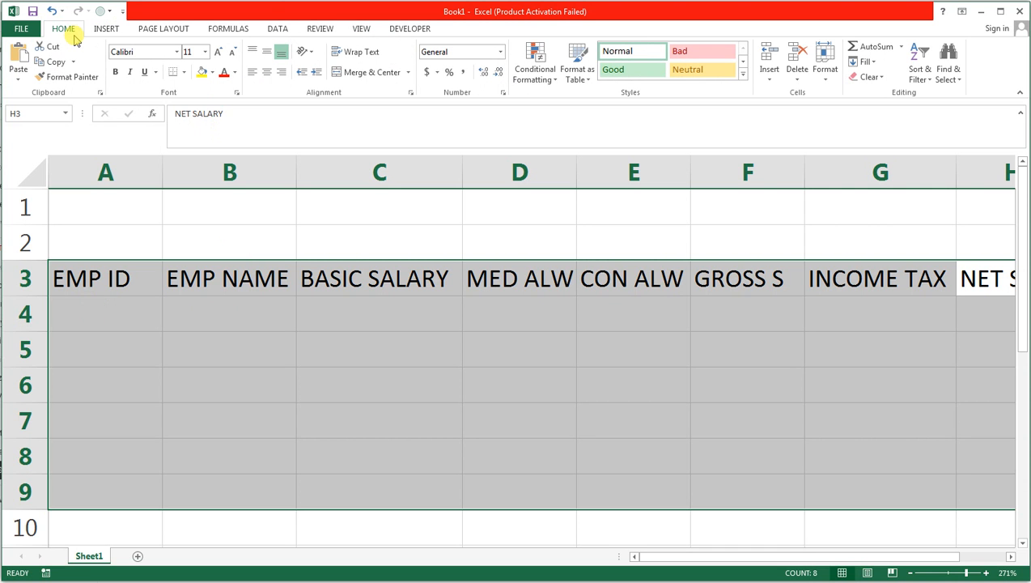
{"action": "left_click", "coordinate": [184, 72]}
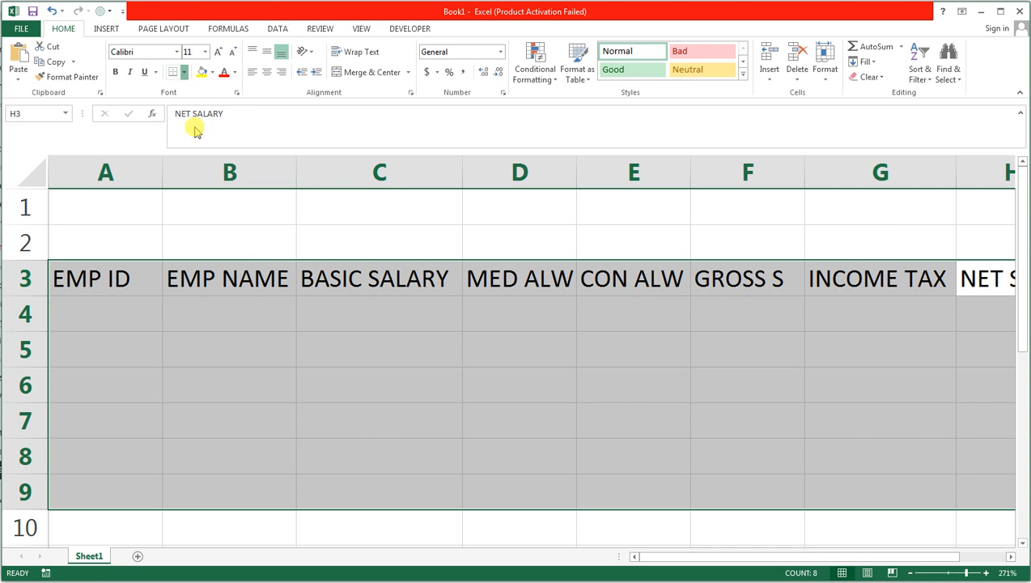
{"action": "left_click", "coordinate": [209, 185]}
{"action": "scroll", "coordinate": [338, 201], "scroll_direction": "right", "scroll_amount": 4}
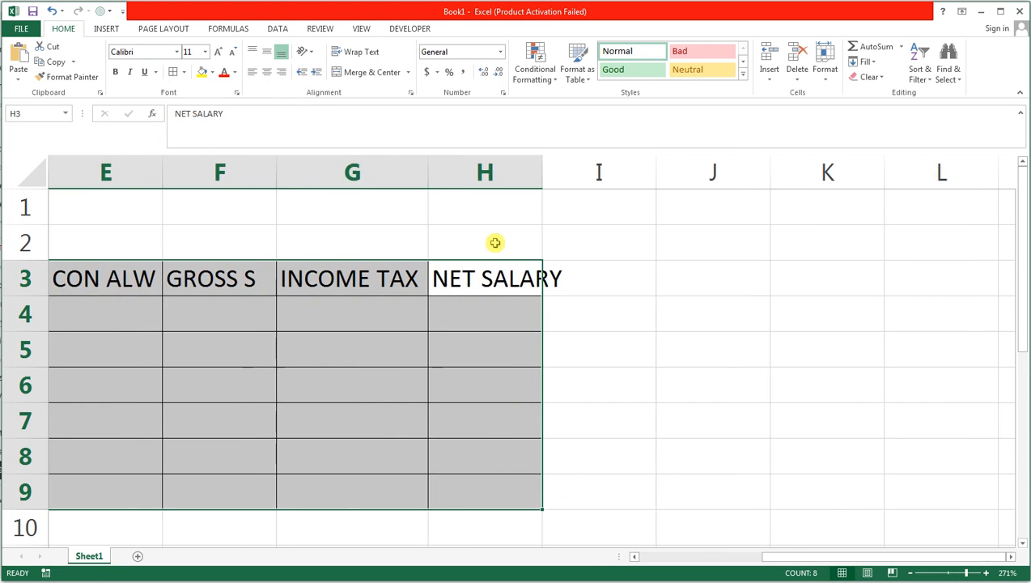
{"action": "left_click_drag", "start_coordinate": [793, 557], "coordinate": [622, 556]}
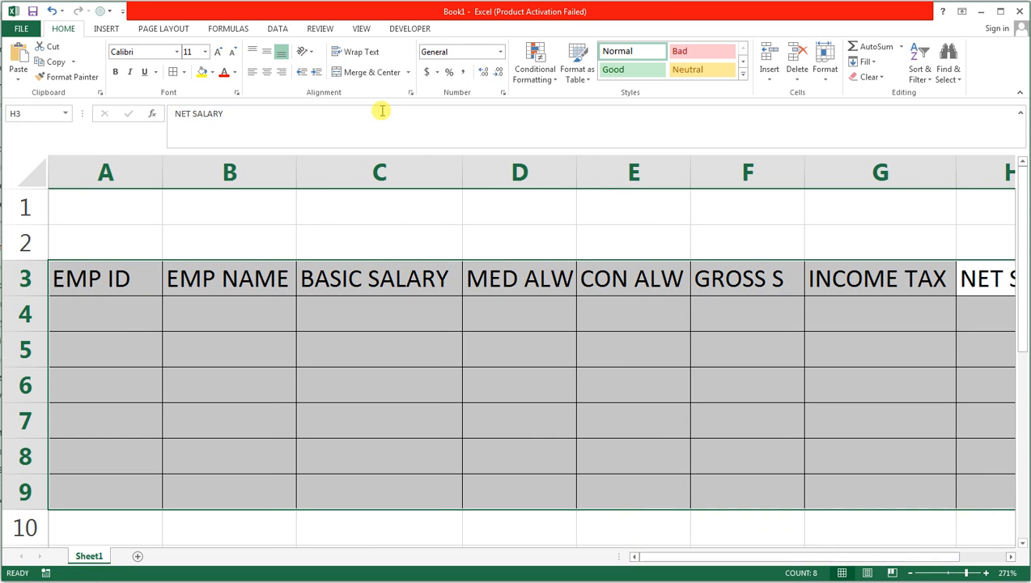
Step: Center the contents of the table range A3:H9 horizontally
{"action": "left_click", "coordinate": [265, 75]}
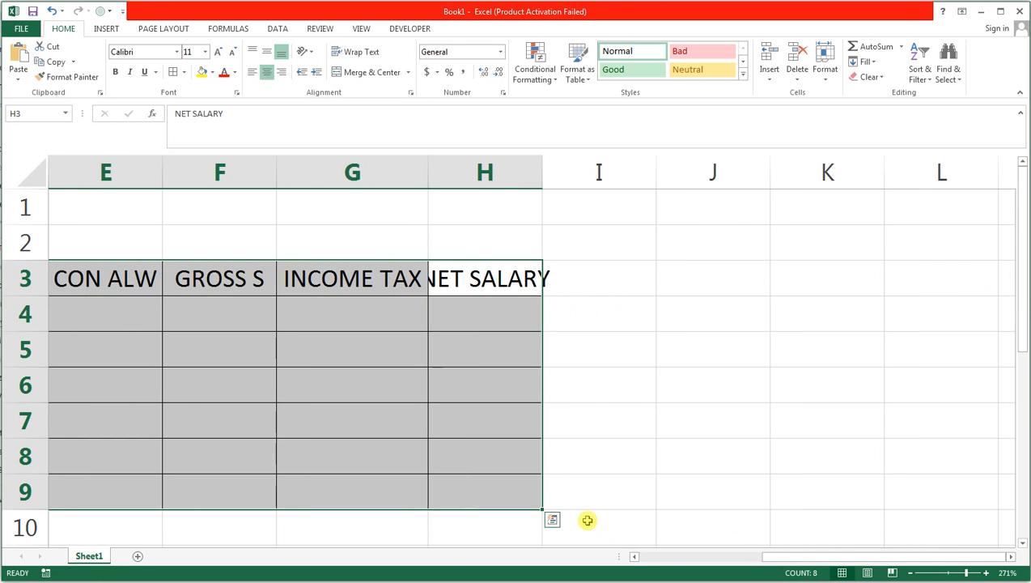
{"action": "left_click_drag", "start_coordinate": [785, 557], "coordinate": [652, 553]}
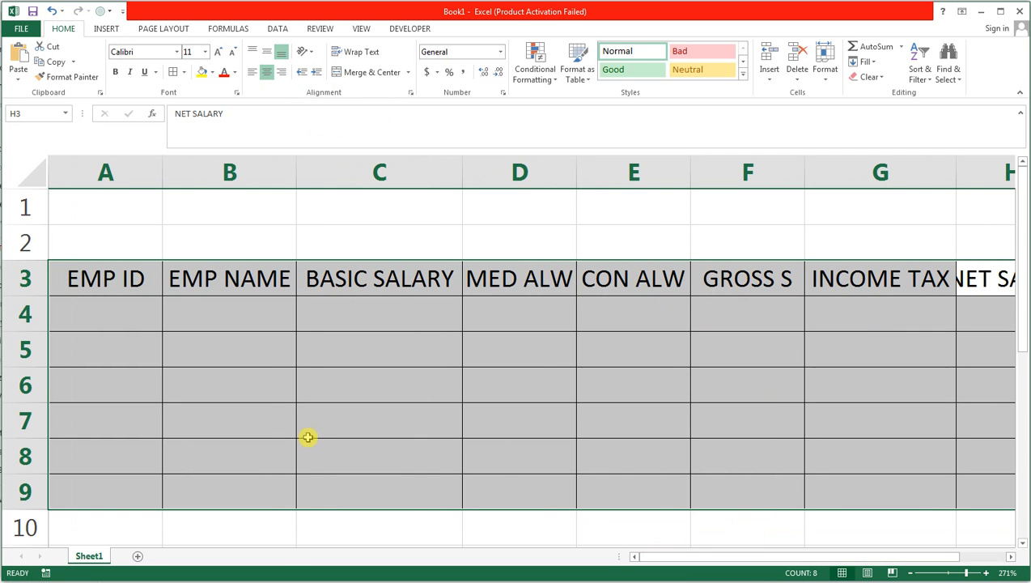
{"action": "left_click", "coordinate": [361, 29]}
{"action": "left_click", "coordinate": [324, 75]}
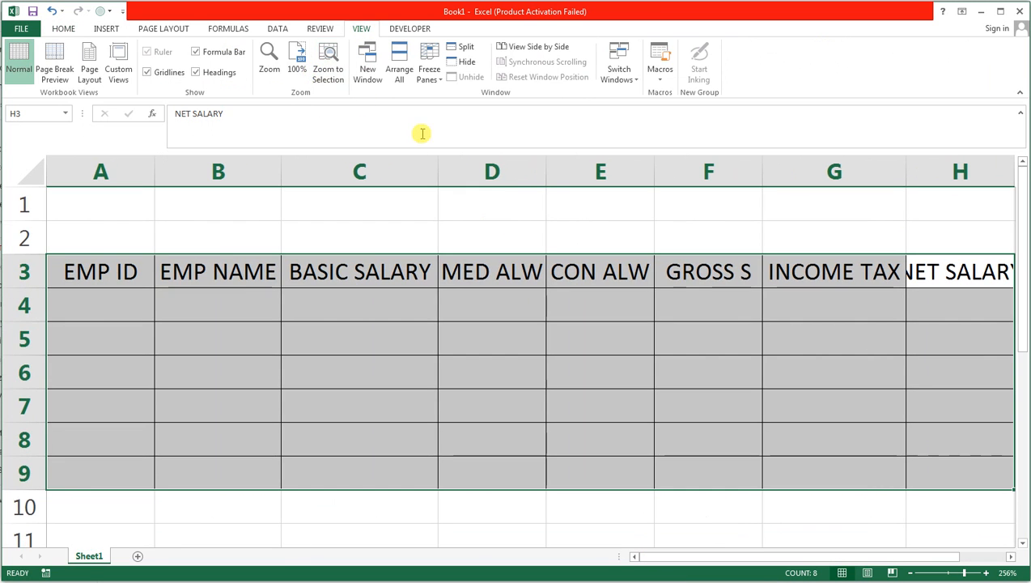
{"action": "left_click", "coordinate": [935, 279]}
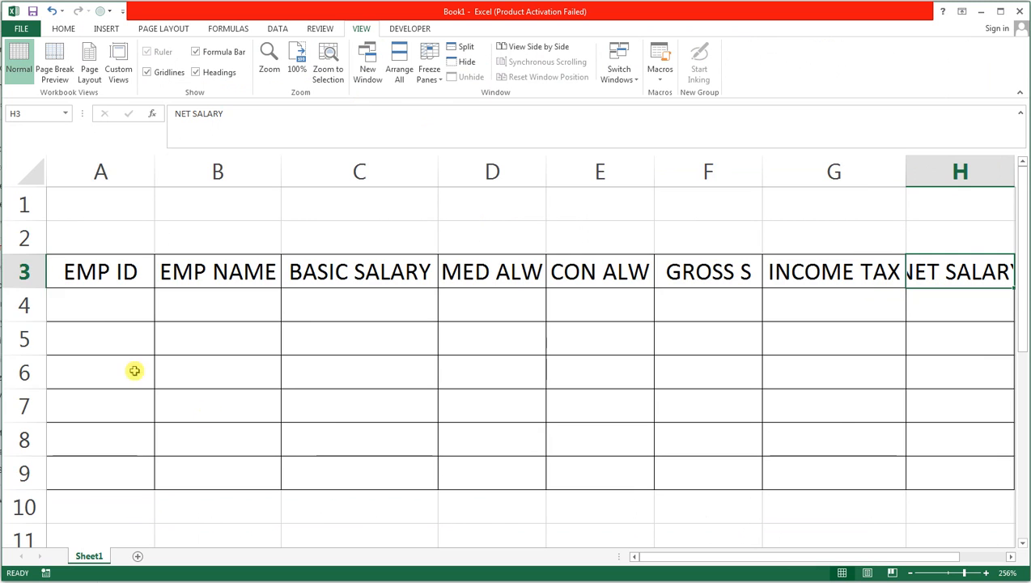
Step: Enter the first employee ID in cell A4 and fill the column down to A9 as a series increasing by 1
{"action": "left_click", "coordinate": [117, 316]}
{"action": "type", "text": "1001"}
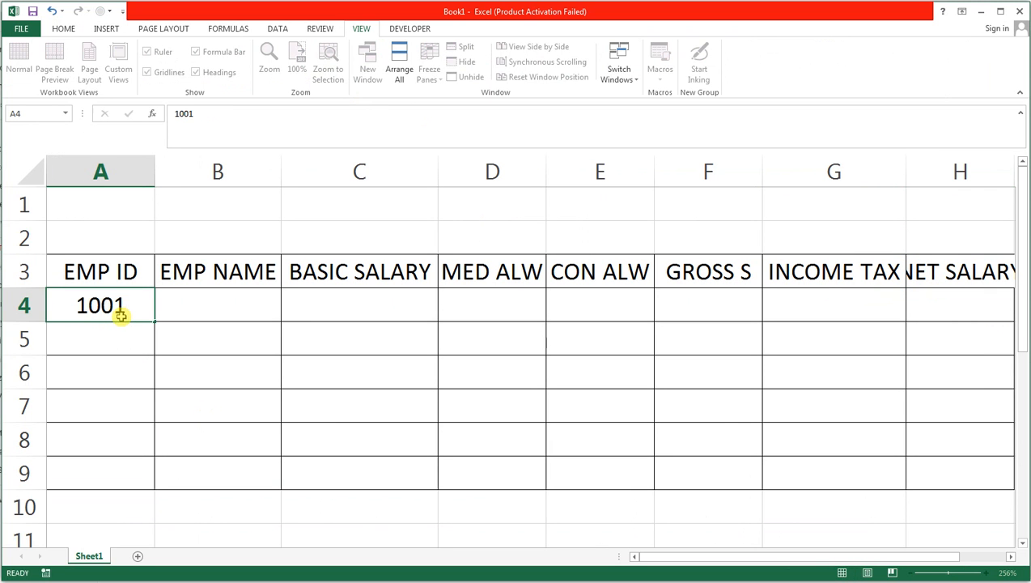
{"action": "key", "text": "Return"}
{"action": "left_click", "coordinate": [112, 316]}
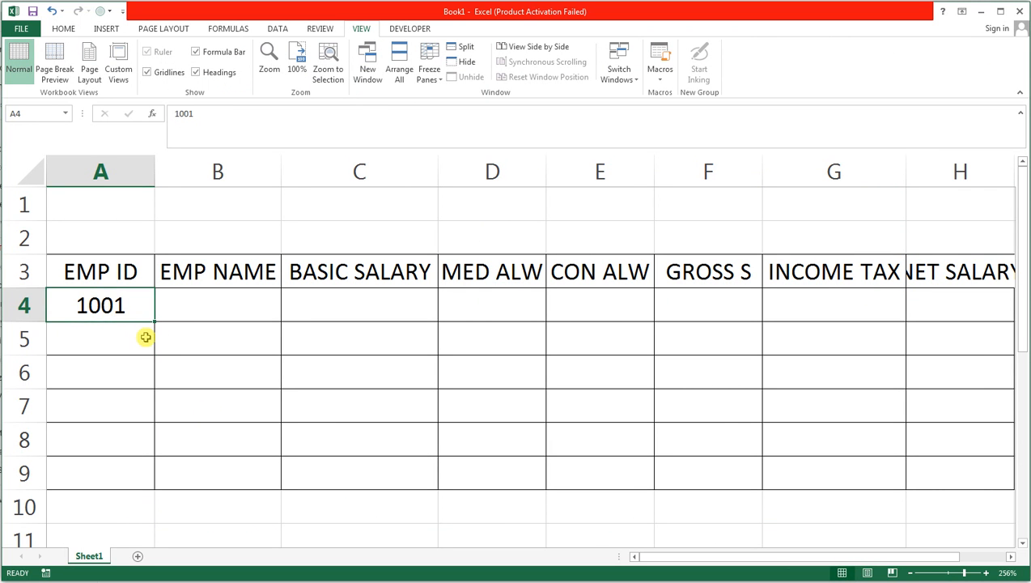
{"action": "left_click_drag", "start_coordinate": [153, 321], "coordinate": [159, 481]}
{"action": "left_click", "coordinate": [229, 320]}
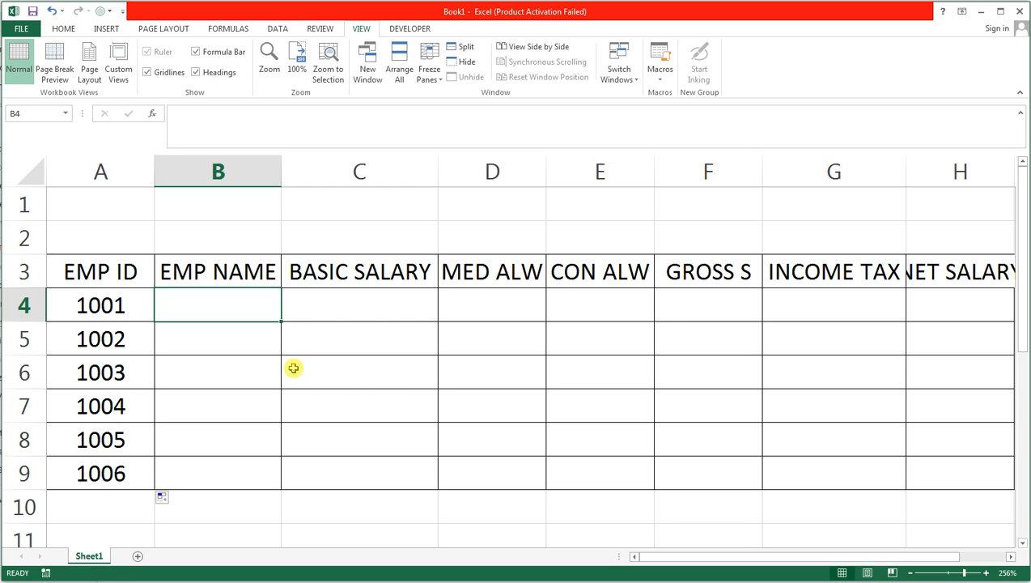
Step: Enter the first employee's name in cell B4 and fill the EMP NAME column down to B9
{"action": "type", "text": "AF"}
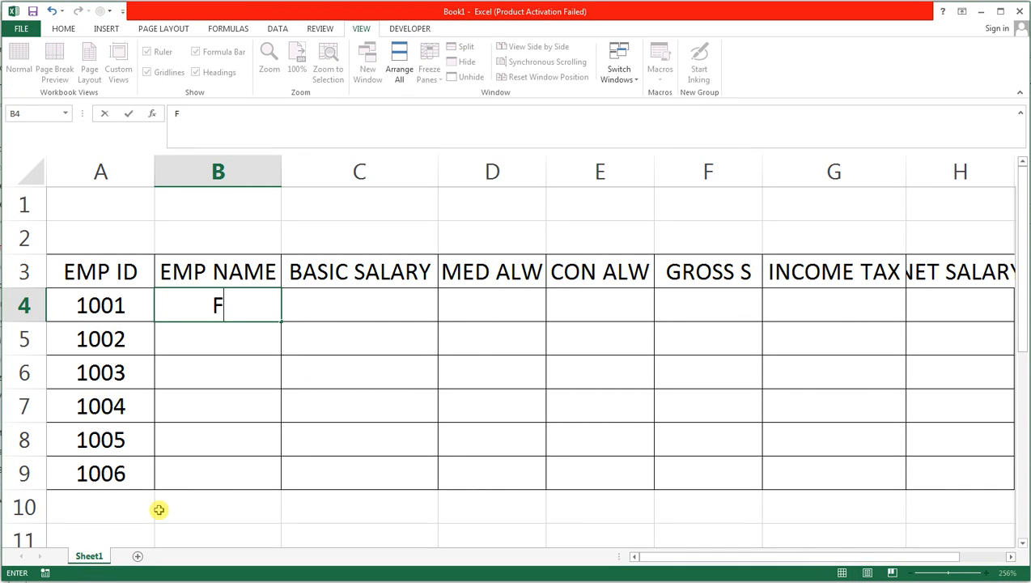
{"action": "type", "text": "AISAL"}
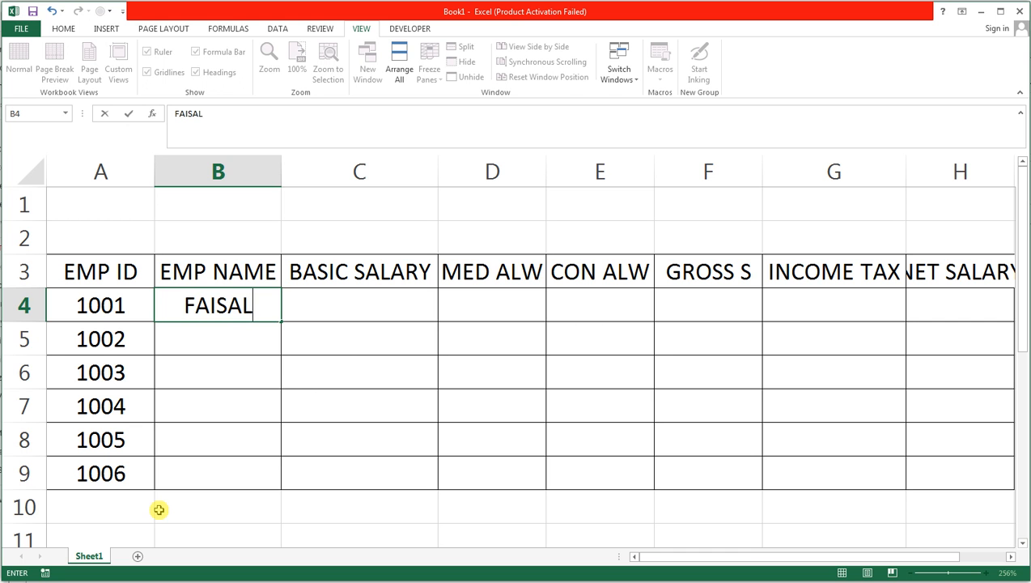
{"action": "key", "text": "Return"}
{"action": "left_click", "coordinate": [247, 311]}
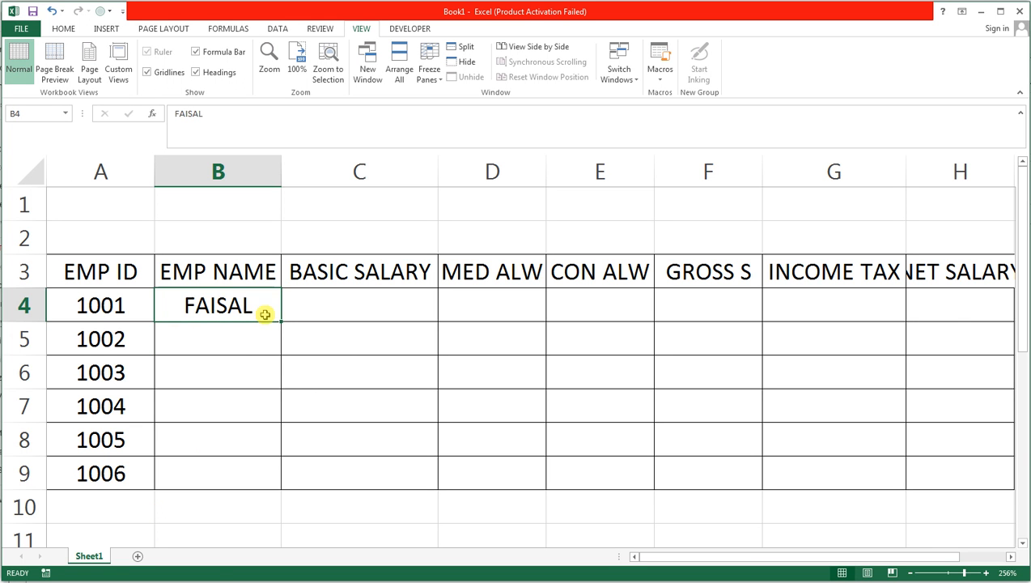
{"action": "left_click_drag", "start_coordinate": [280, 321], "coordinate": [277, 476]}
Step: Enter the basic salaries 25000, 24000, 15000, 12000, 10000 and 5000 in cells C4 to C9
{"action": "left_click", "coordinate": [357, 296]}
{"action": "type", "text": "25000"}
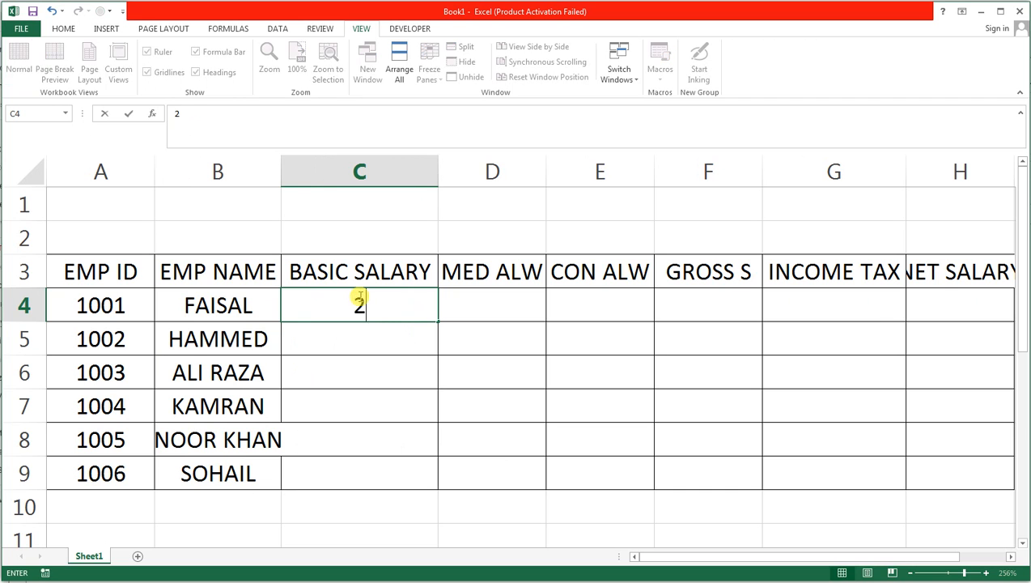
{"action": "key", "text": "Return"}
{"action": "type", "text": "24000"}
{"action": "key", "text": "Return"}
{"action": "type", "text": "1500"}
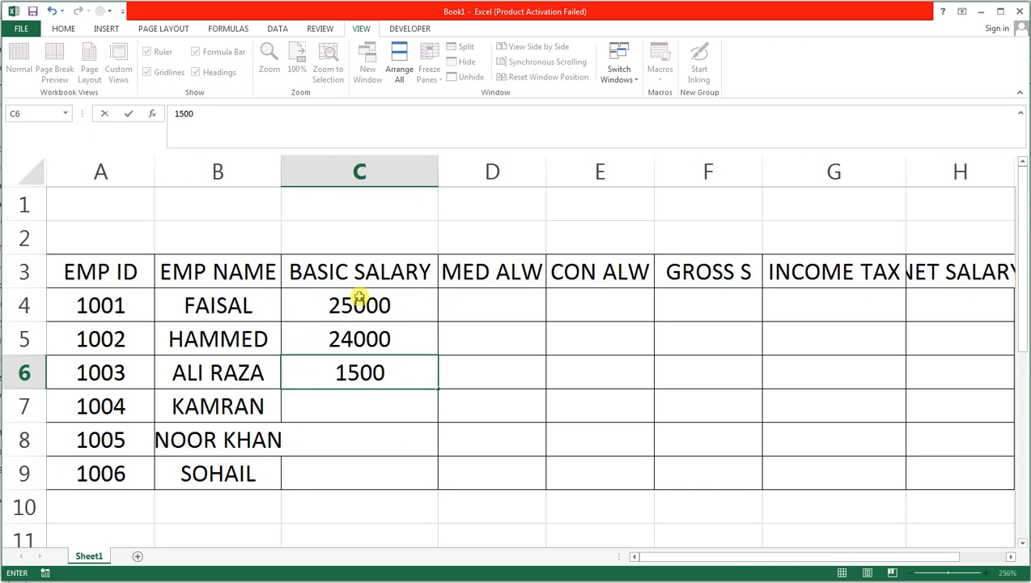
{"action": "type", "text": "0"}
{"action": "key", "text": "Return"}
{"action": "type", "text": "12000"}
{"action": "key", "text": "ctrl+Return"}
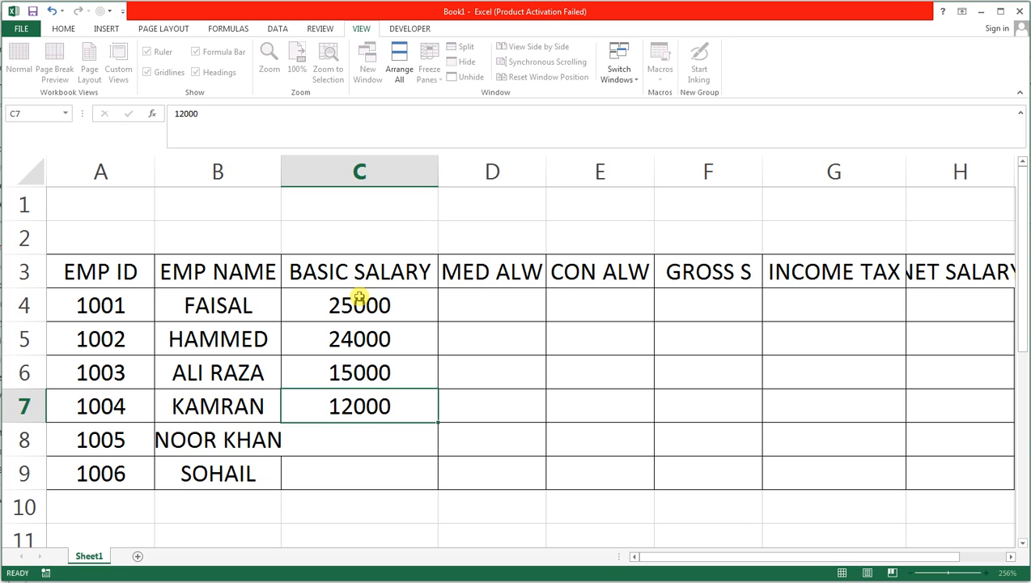
{"action": "key", "text": "Return"}
{"action": "type", "text": "10000"}
{"action": "key", "text": "Return"}
{"action": "type", "text": "5000"}
{"action": "key", "text": "Tab"}
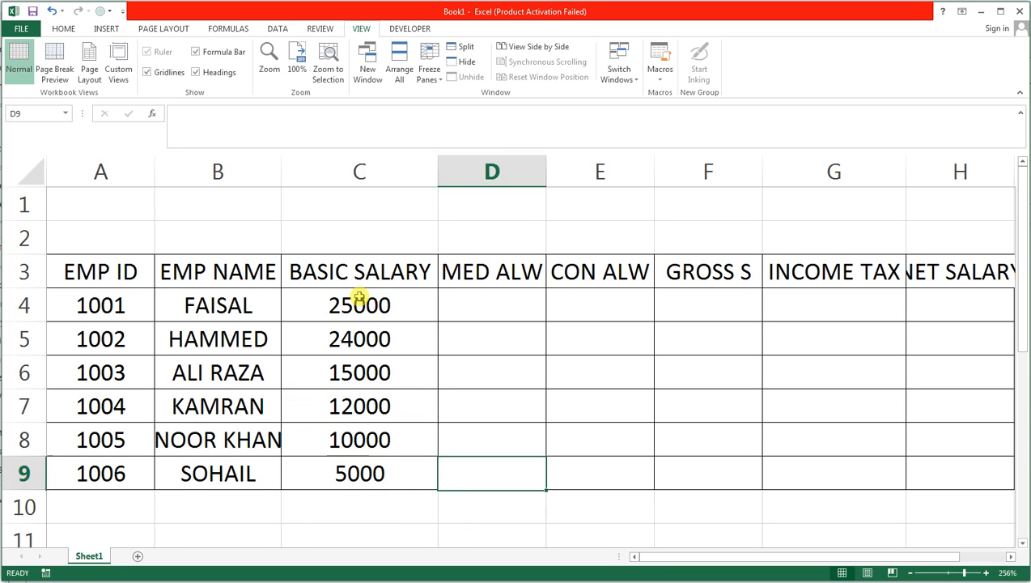
Step: Select cell D4 and autofit the width of column D
{"action": "key", "text": "Up"}
{"action": "key", "text": "Up"}
{"action": "key", "text": "Up"}
{"action": "key", "text": "Up"}
{"action": "key", "text": "Up"}
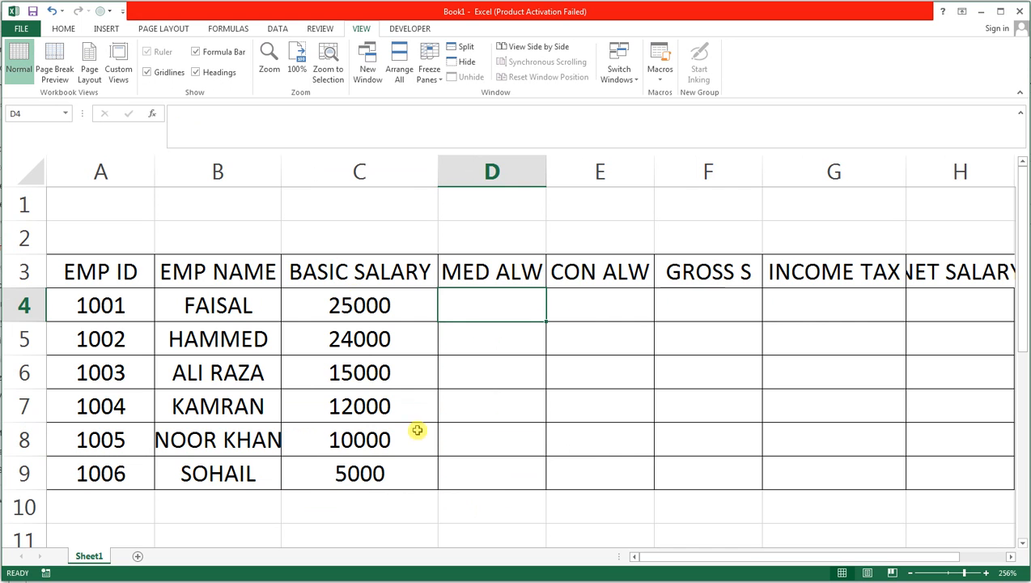
{"action": "double_click", "coordinate": [551, 174]}
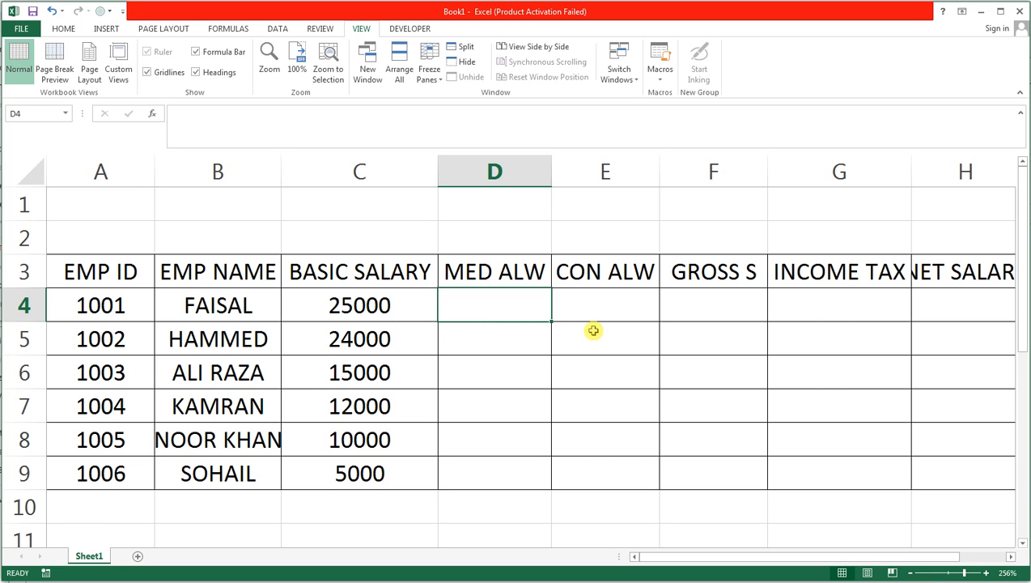
Step: Begin an IF formula in D4 that gives C4*15% as medical allowance when C4>=15000
{"action": "type", "text": "="}
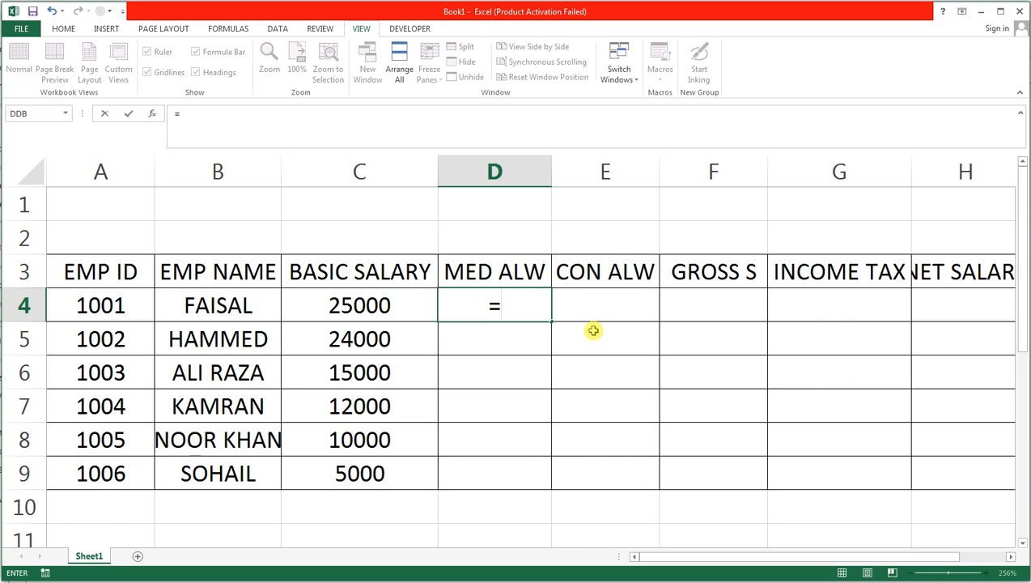
{"action": "type", "text": "IF("}
{"action": "key", "text": "Left"}
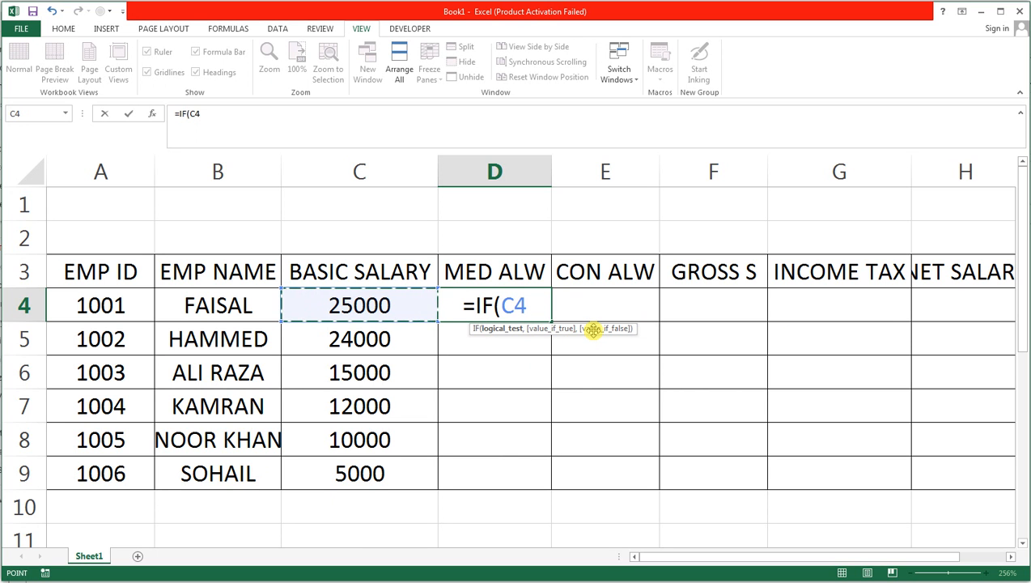
{"action": "type", "text": ">"}
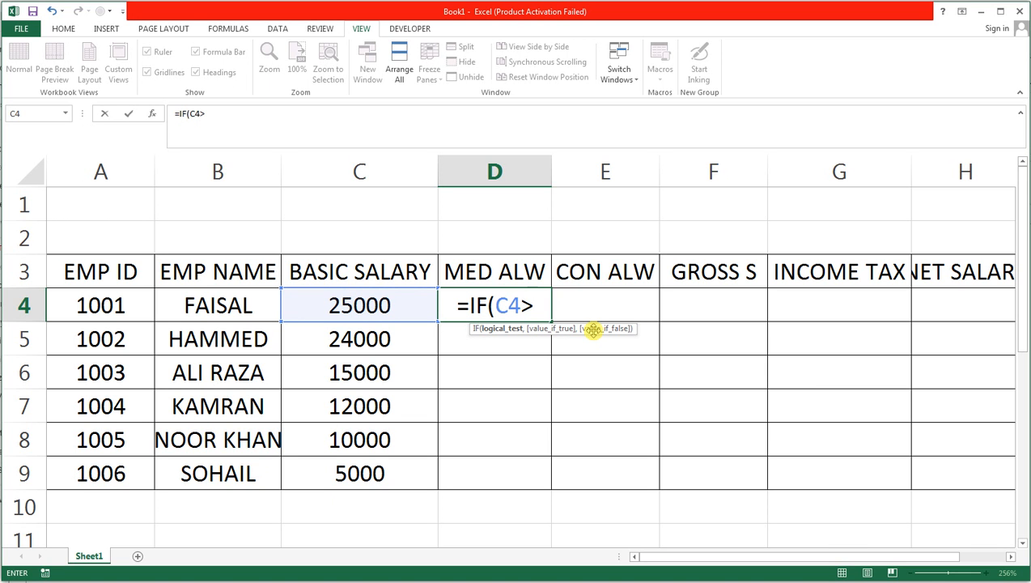
{"action": "type", "text": "="}
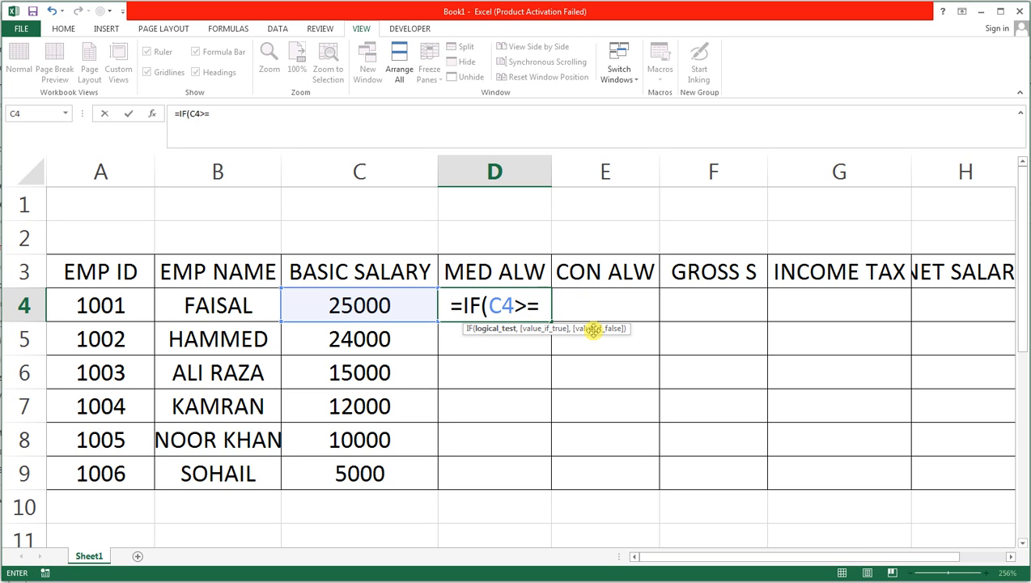
{"action": "type", "text": "15000"}
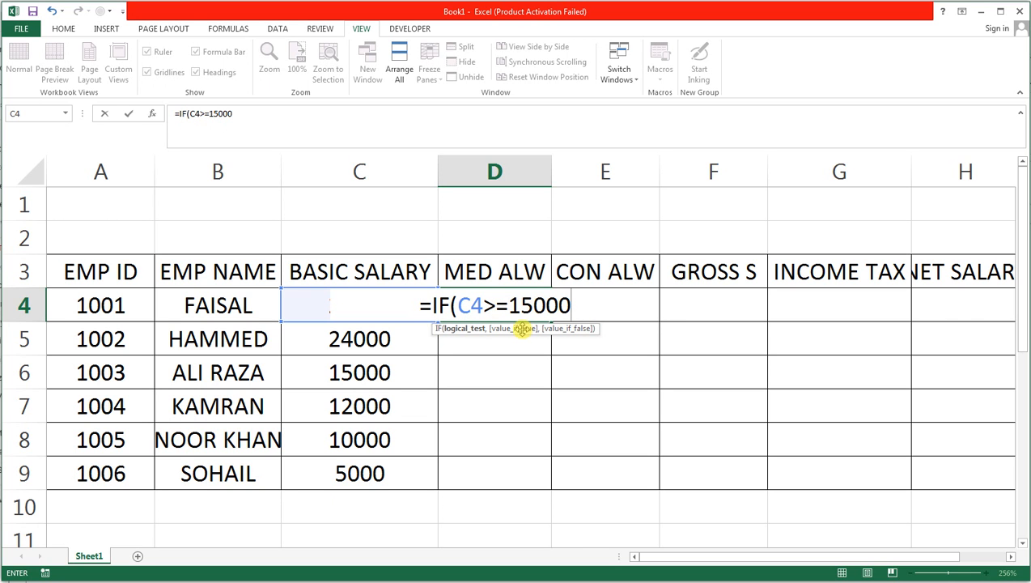
{"action": "type", "text": ","}
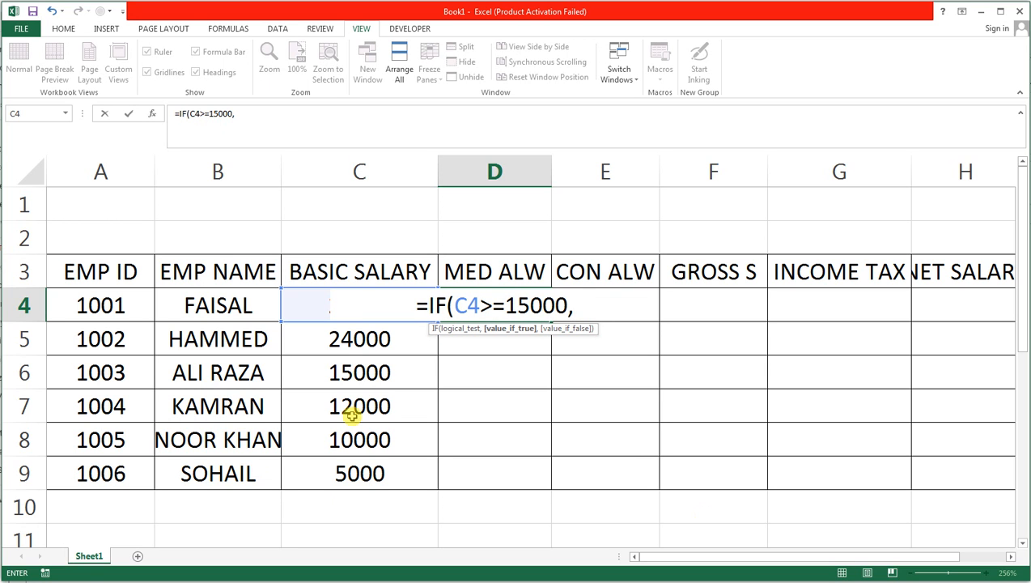
{"action": "key", "text": "Left"}
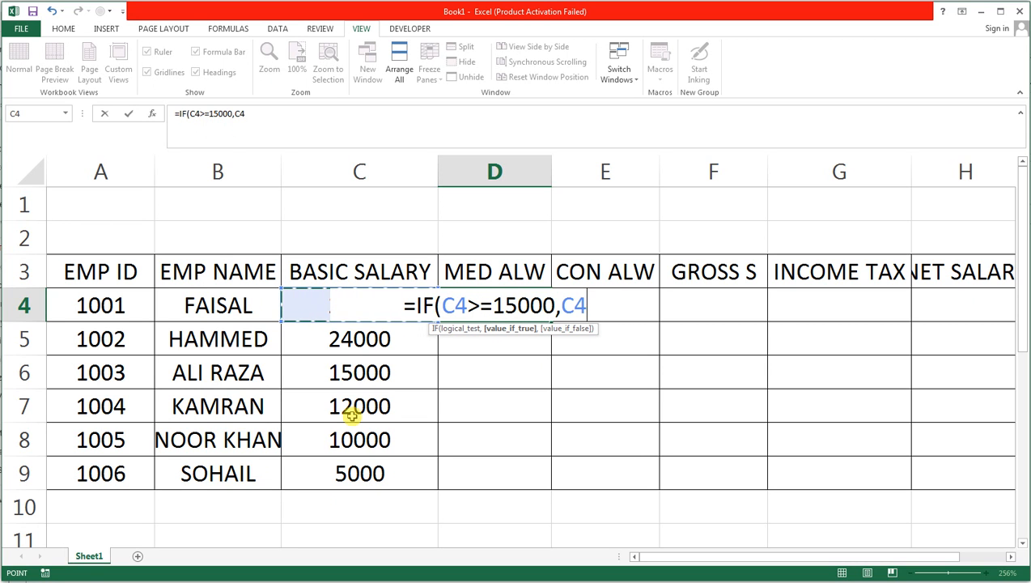
{"action": "type", "text": "*15"}
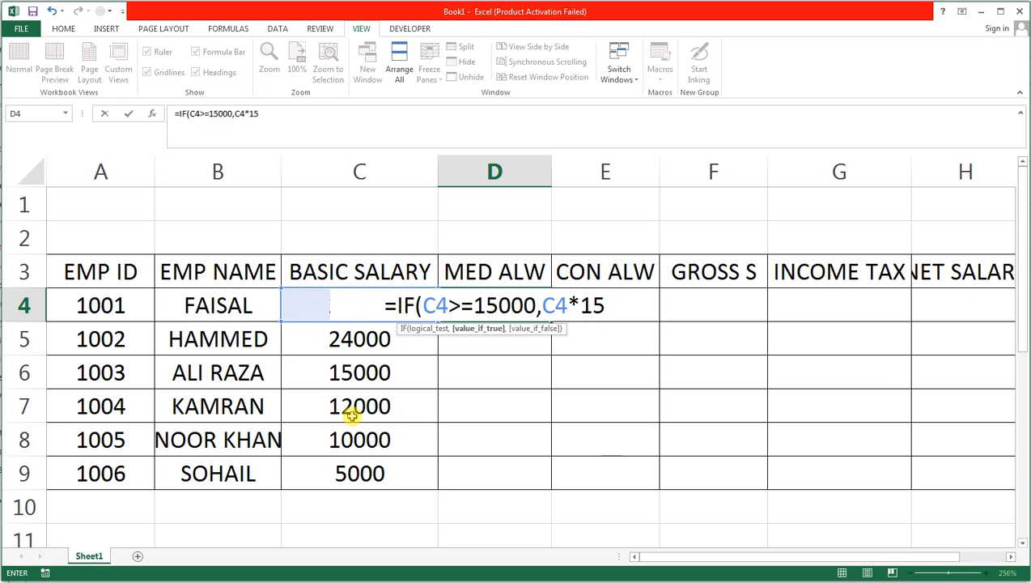
{"action": "type", "text": "%"}
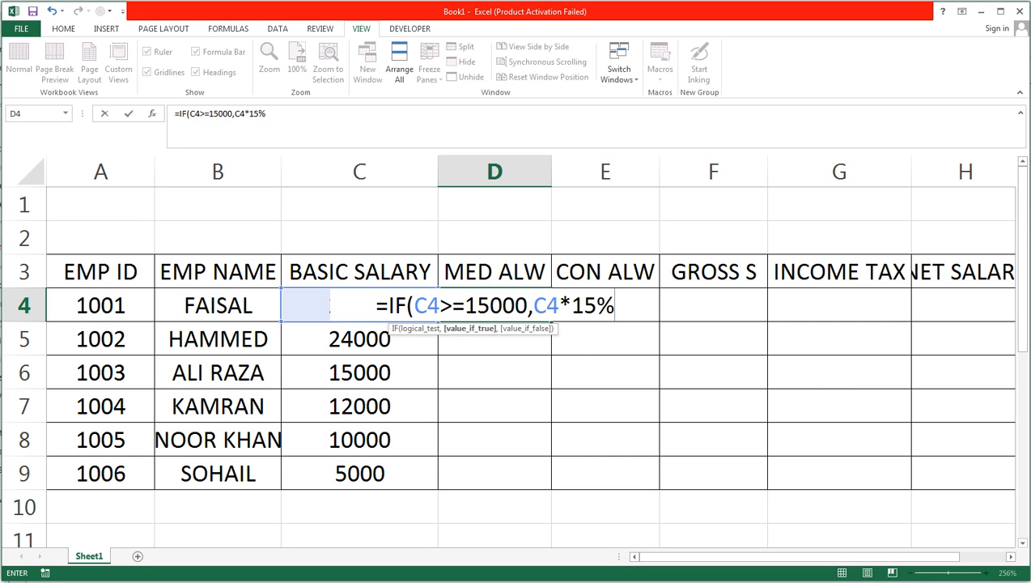
Step: Nest a second IF in the D4 formula that gives C4*10% when C4>=10000
{"action": "type", "text": ","}
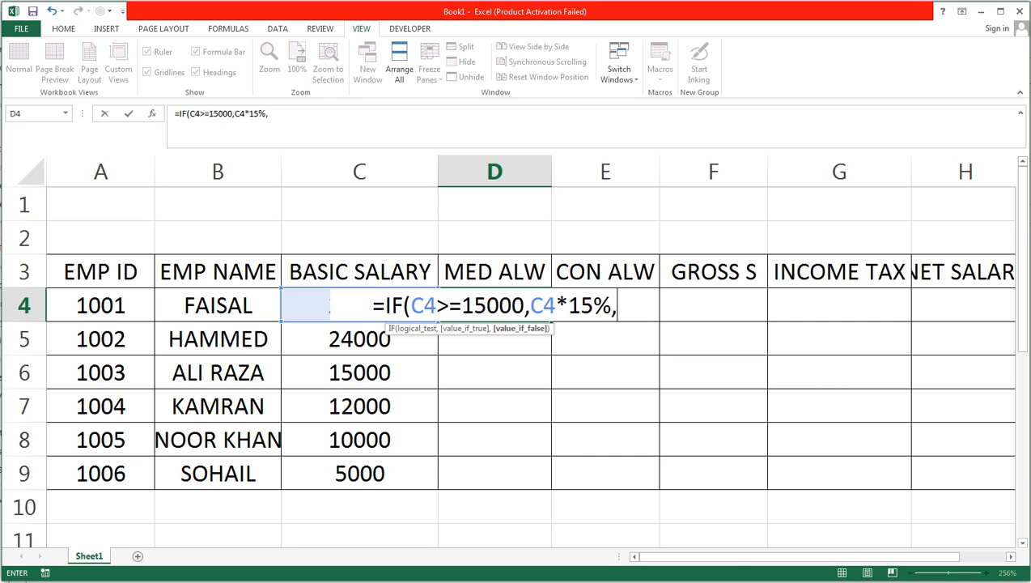
{"action": "type", "text": "IF("}
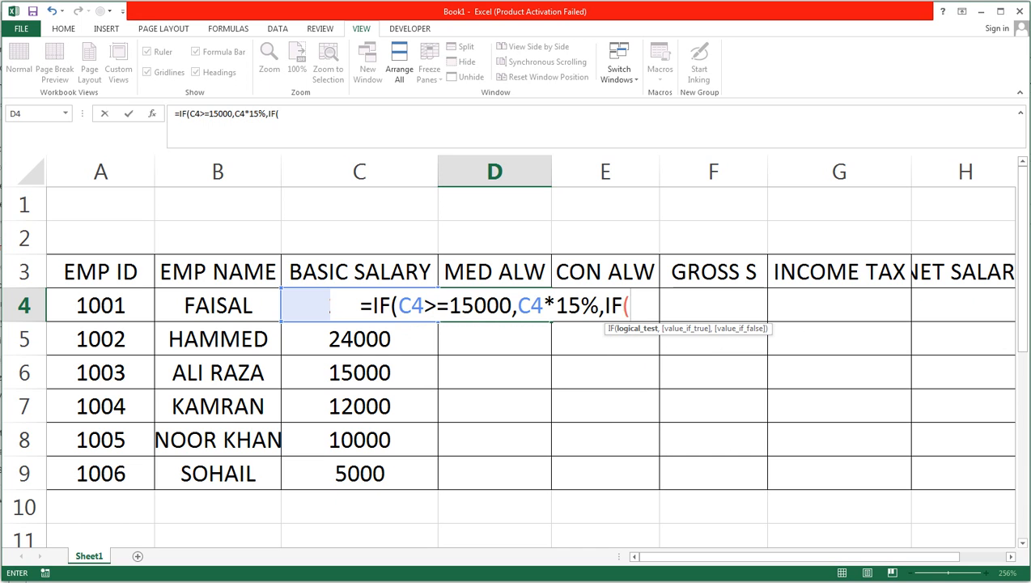
{"action": "key", "text": "Left"}
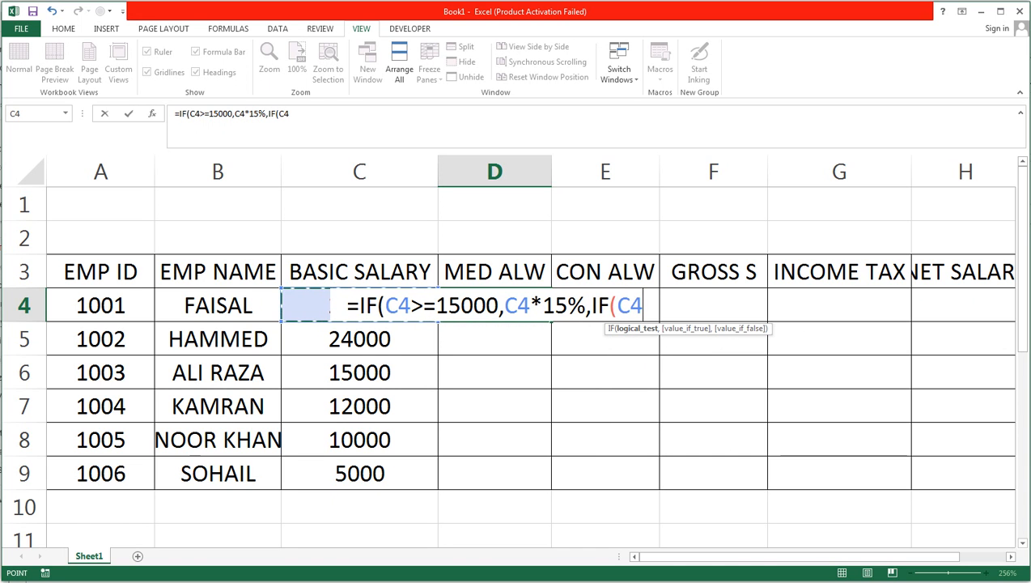
{"action": "type", "text": ">="}
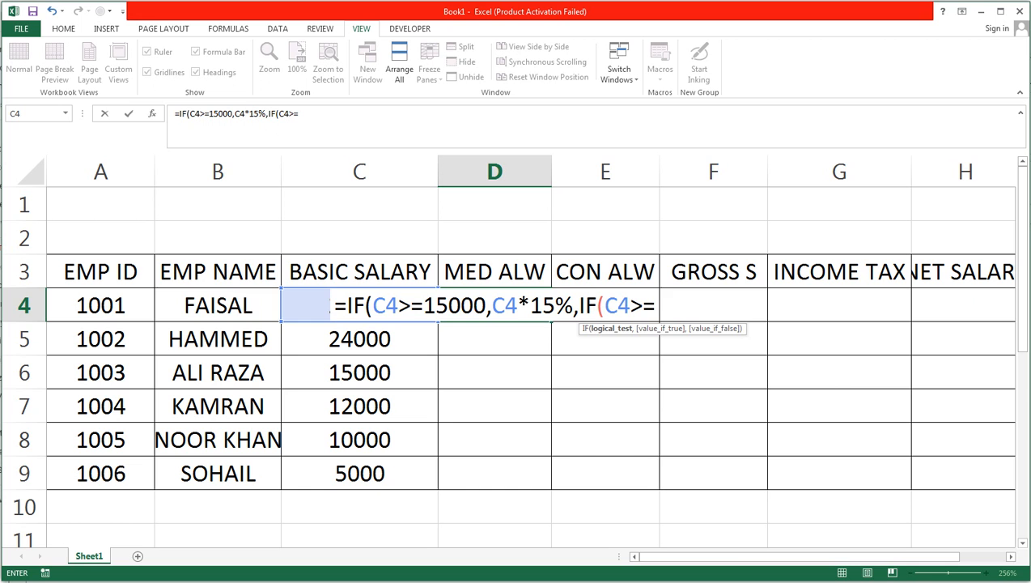
{"action": "type", "text": "10000"}
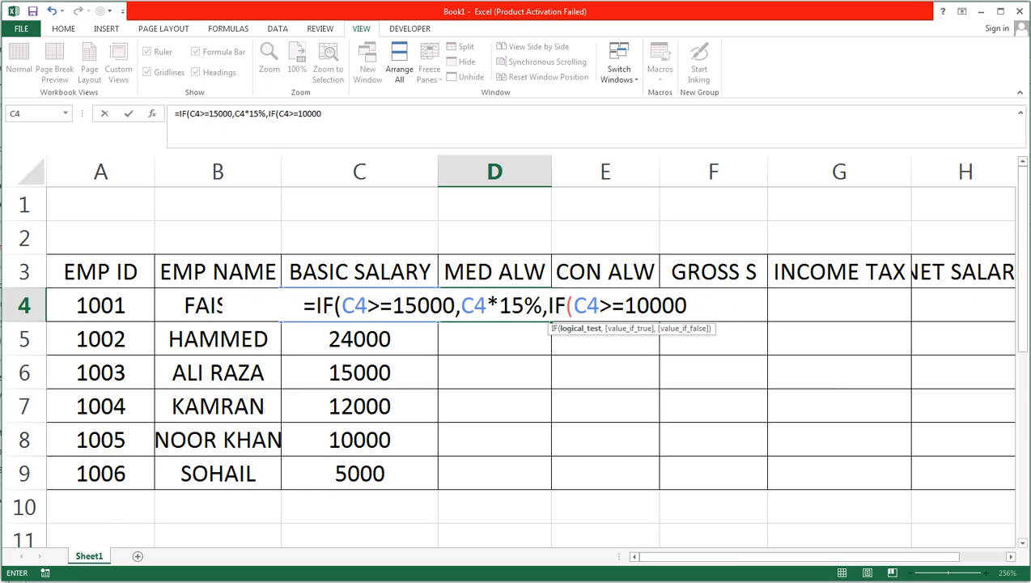
{"action": "type", "text": ","}
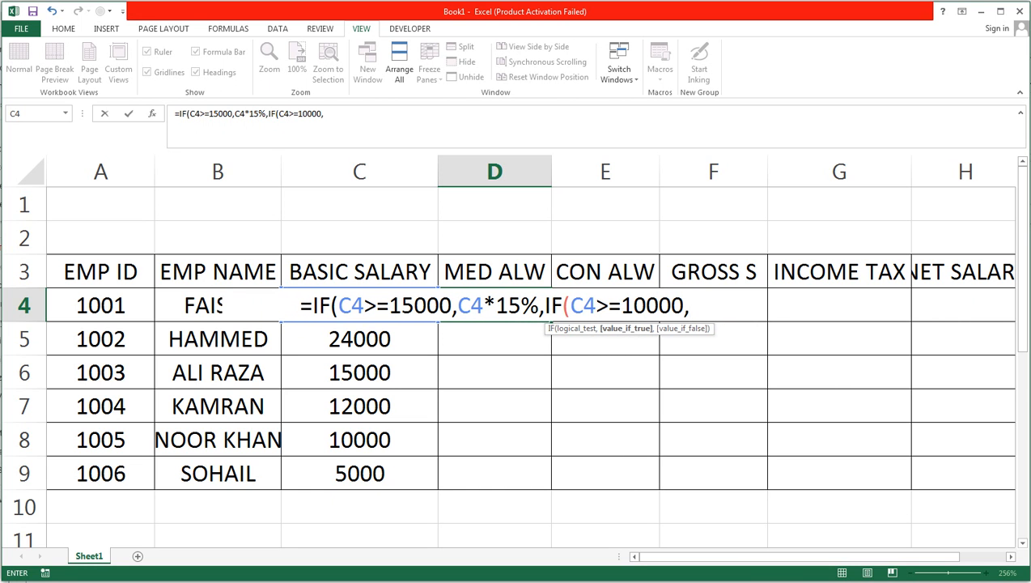
{"action": "type", "text": "C4*"}
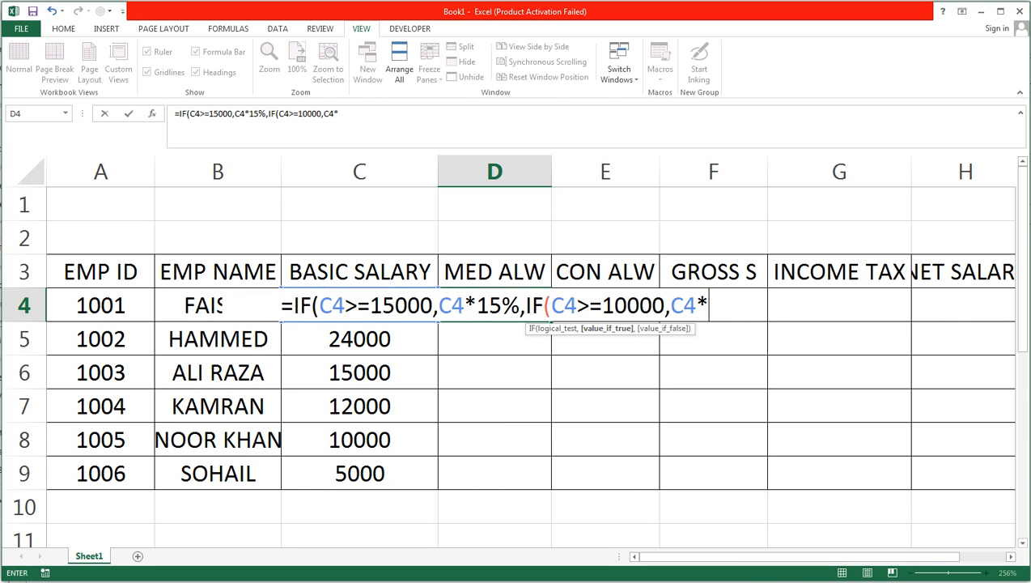
{"action": "type", "text": "10%"}
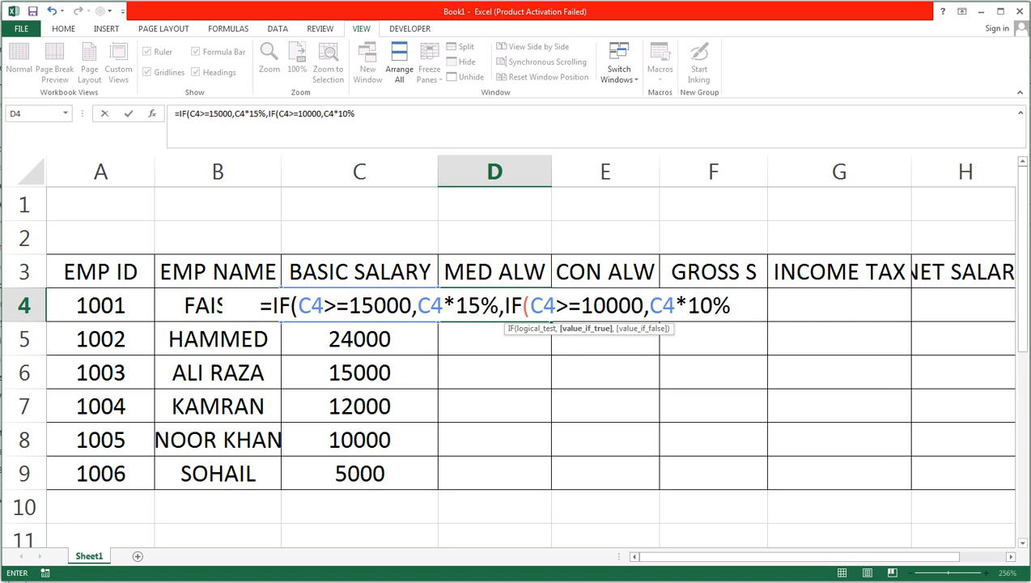
Step: Complete the D4 formula with C4*5% for all other salaries and fill it down to D9
{"action": "type", "text": ","}
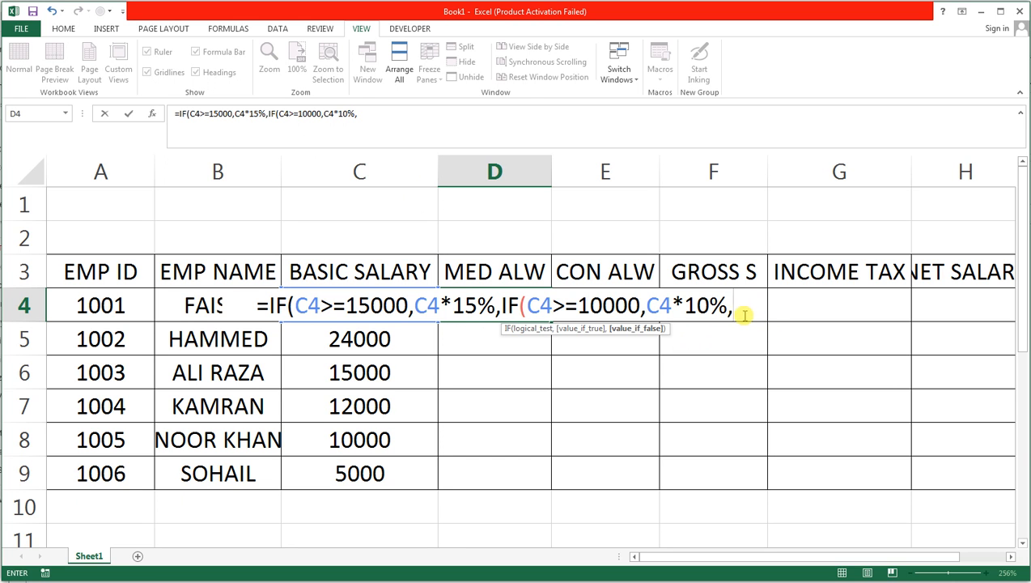
{"action": "key", "text": "Left"}
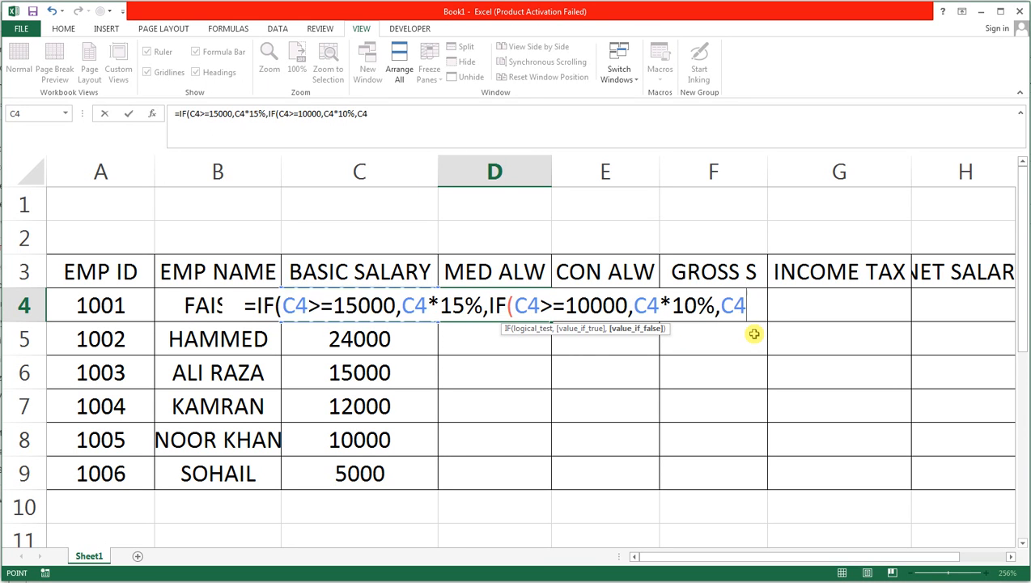
{"action": "type", "text": "*5"}
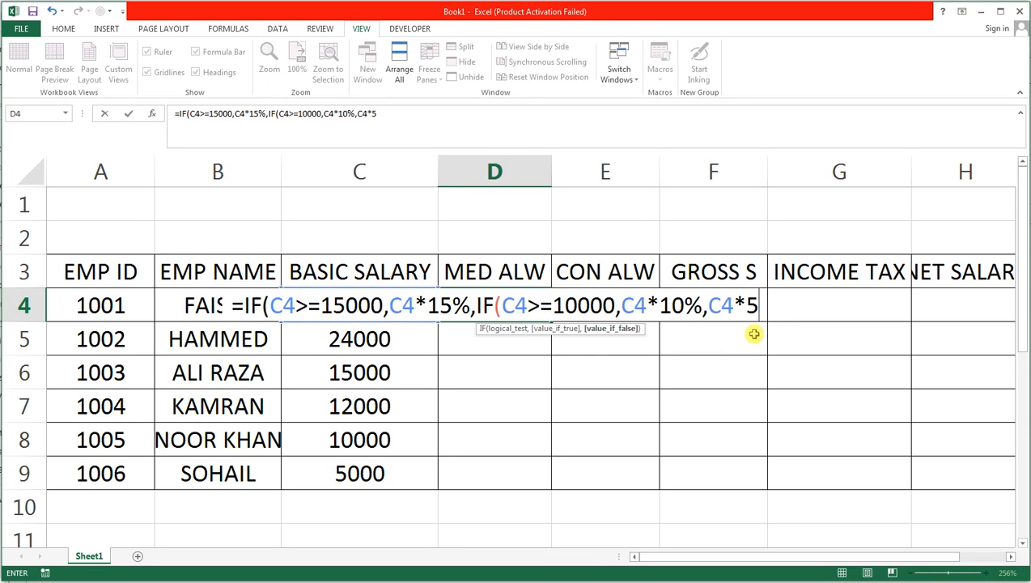
{"action": "type", "text": "%"}
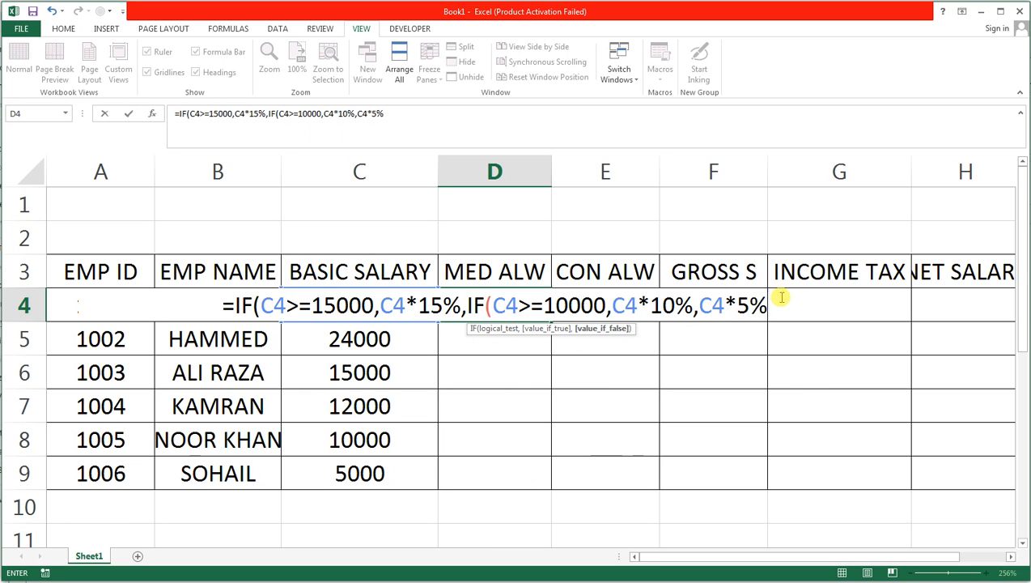
{"action": "type", "text": "))"}
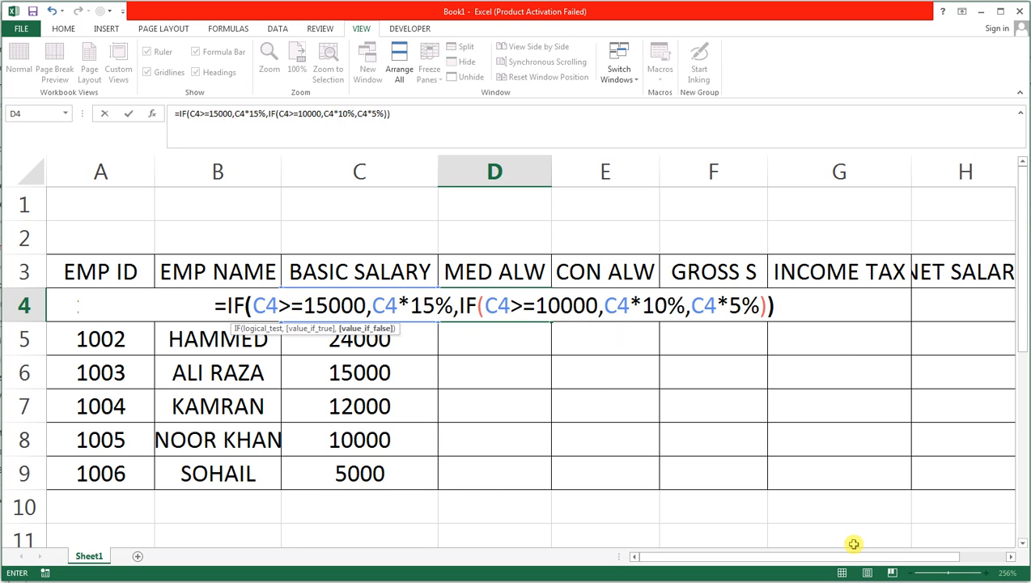
{"action": "key", "text": "Return"}
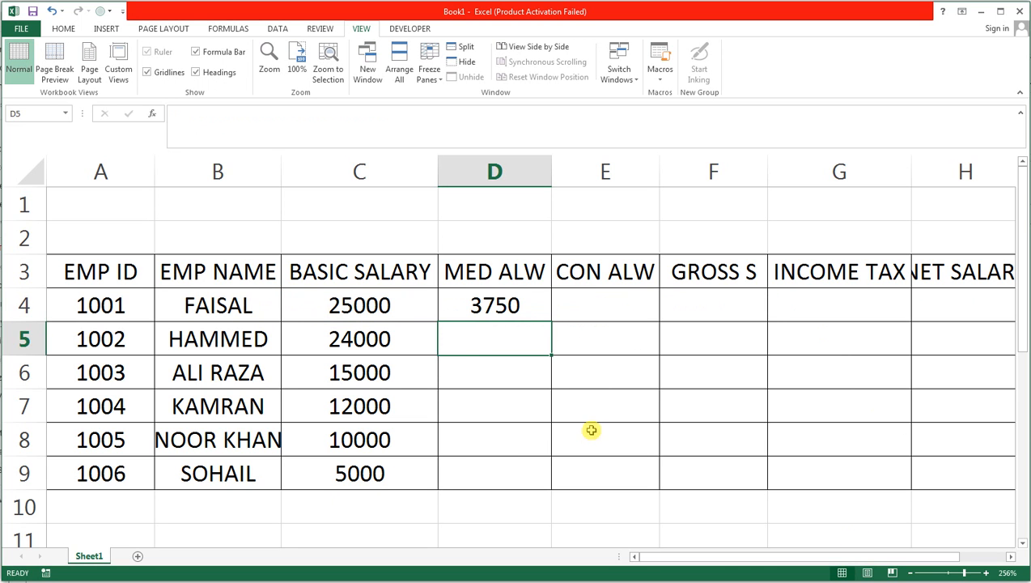
{"action": "left_click", "coordinate": [525, 309]}
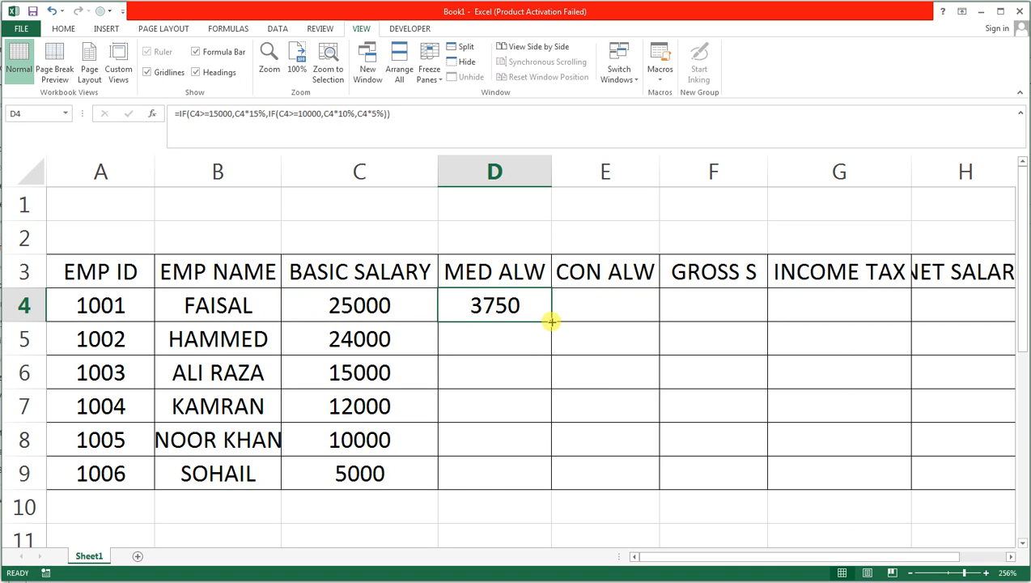
{"action": "left_click_drag", "start_coordinate": [553, 320], "coordinate": [547, 483]}
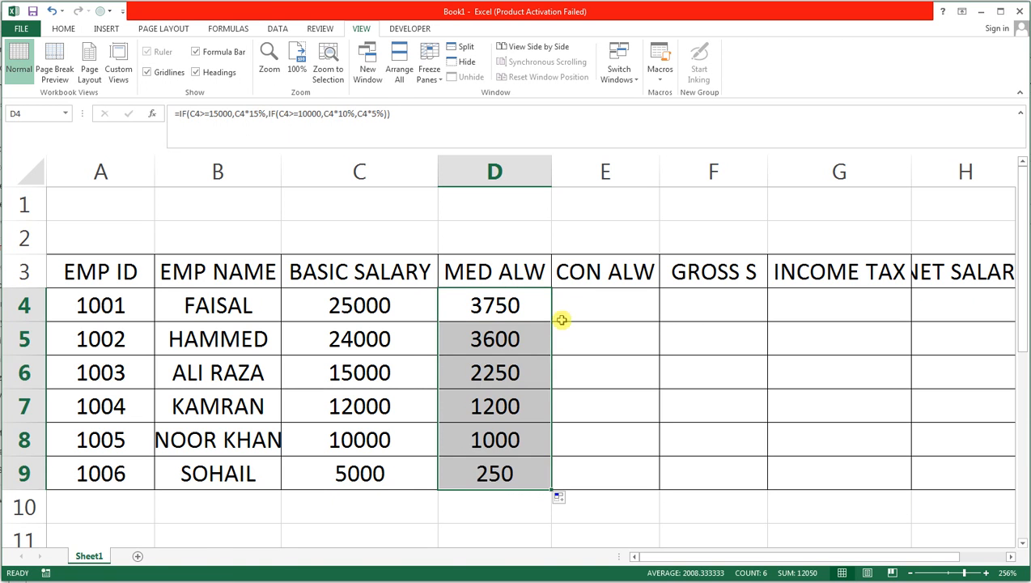
Step: Begin an IF formula in E4 that gives C4*10% as the CON ALW allowance when C4>=15000
{"action": "left_click", "coordinate": [583, 301]}
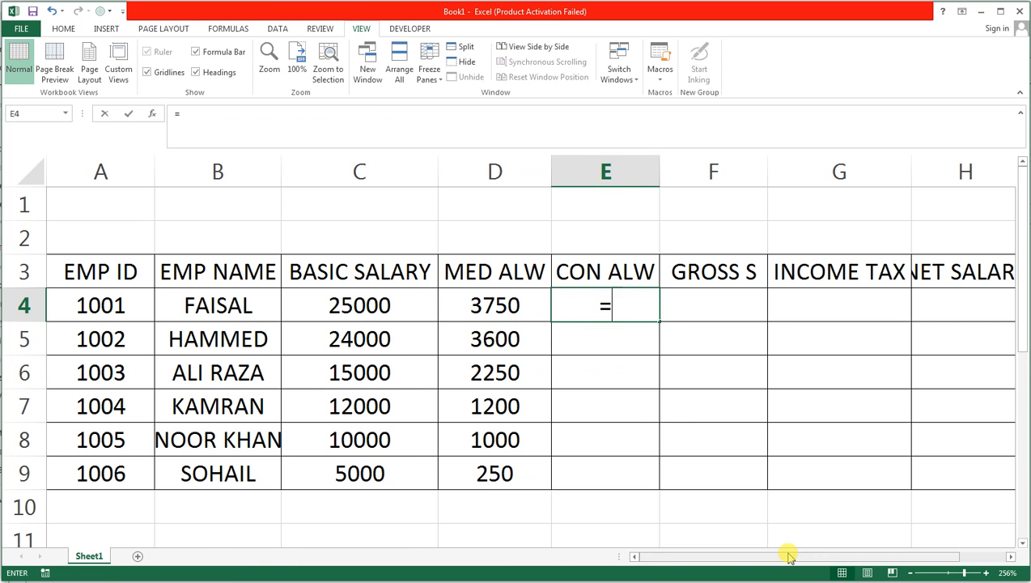
{"action": "type", "text": "=IF("}
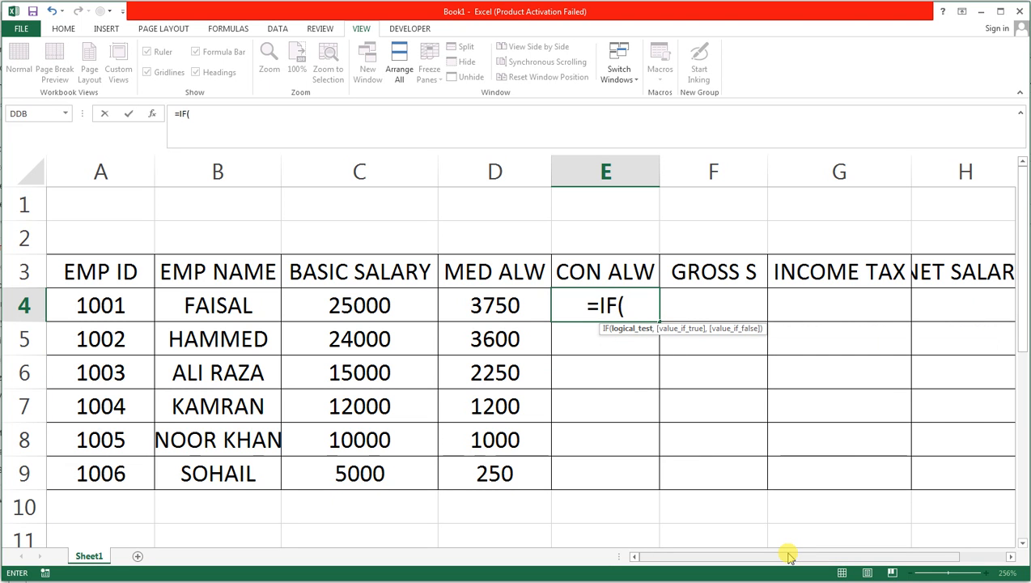
{"action": "key", "text": "Left"}
{"action": "key", "text": "Left"}
{"action": "key", "text": "Left"}
{"action": "key", "text": "Right"}
{"action": "type", "text": ">="}
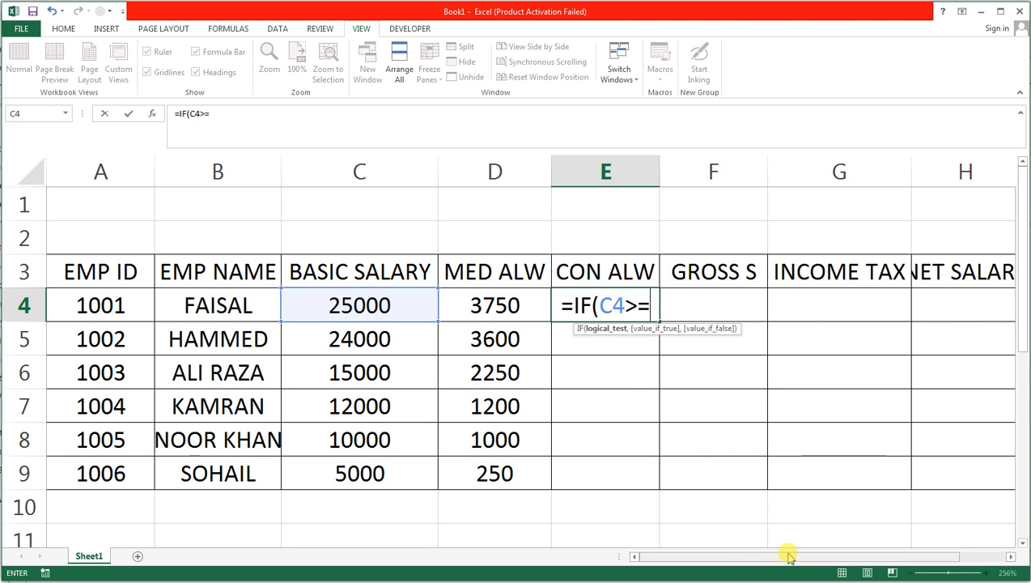
{"action": "type", "text": "15000,"}
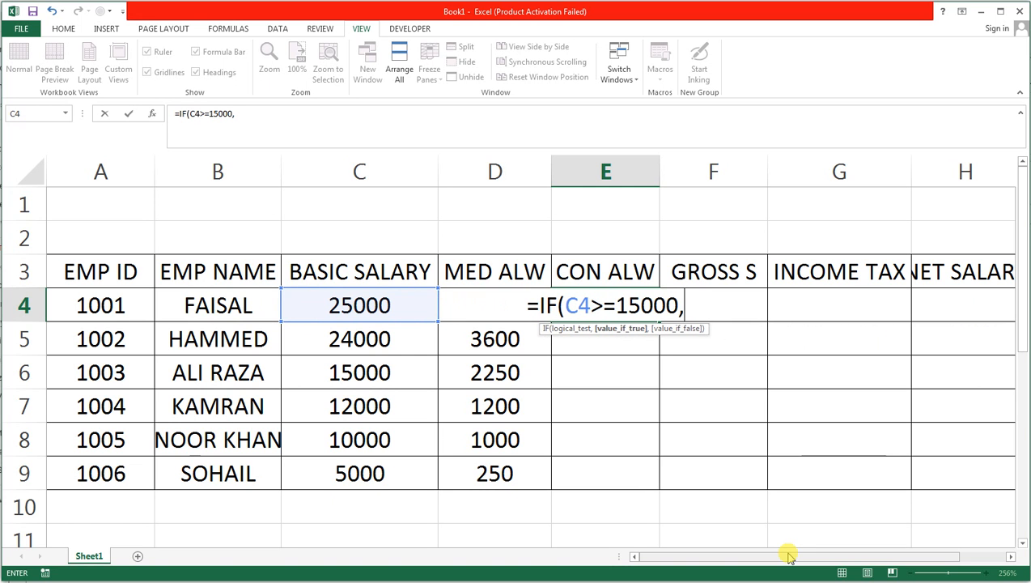
{"action": "left_click", "coordinate": [374, 316]}
{"action": "type", "text": "*10"}
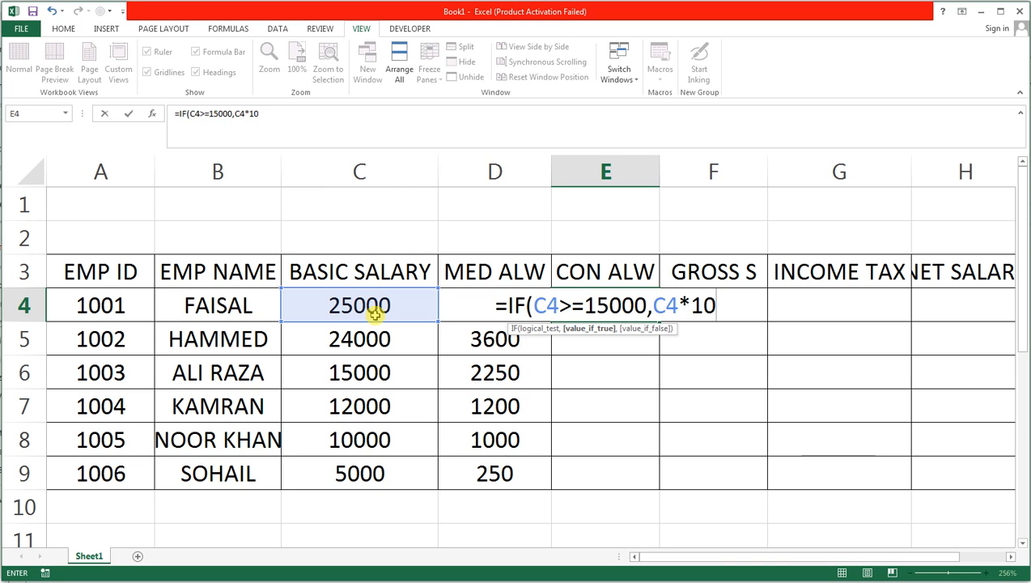
{"action": "type", "text": "%"}
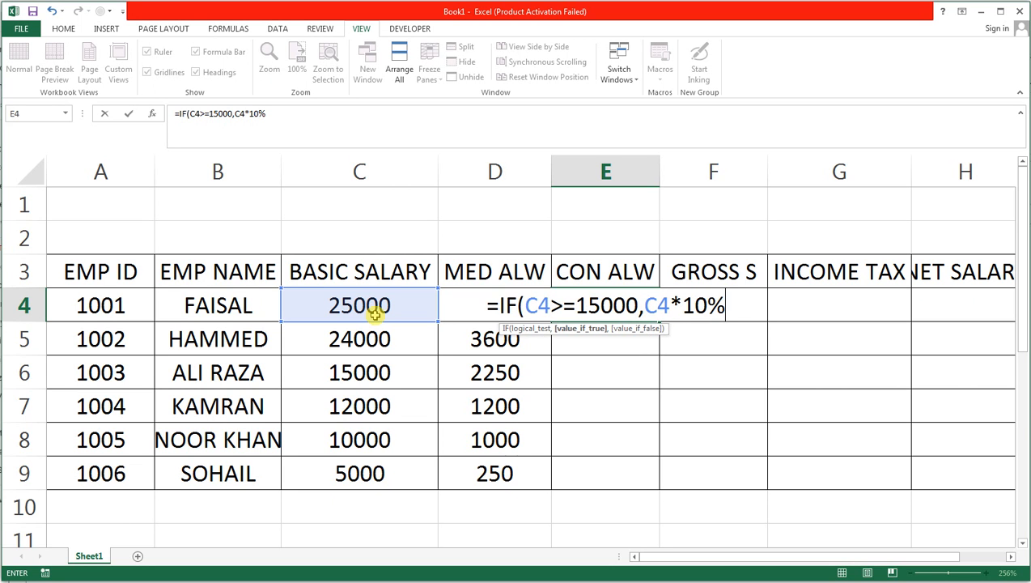
Step: Nest a second IF in the E4 formula that gives C4*5% when C4>=10000
{"action": "type", "text": ",IF("}
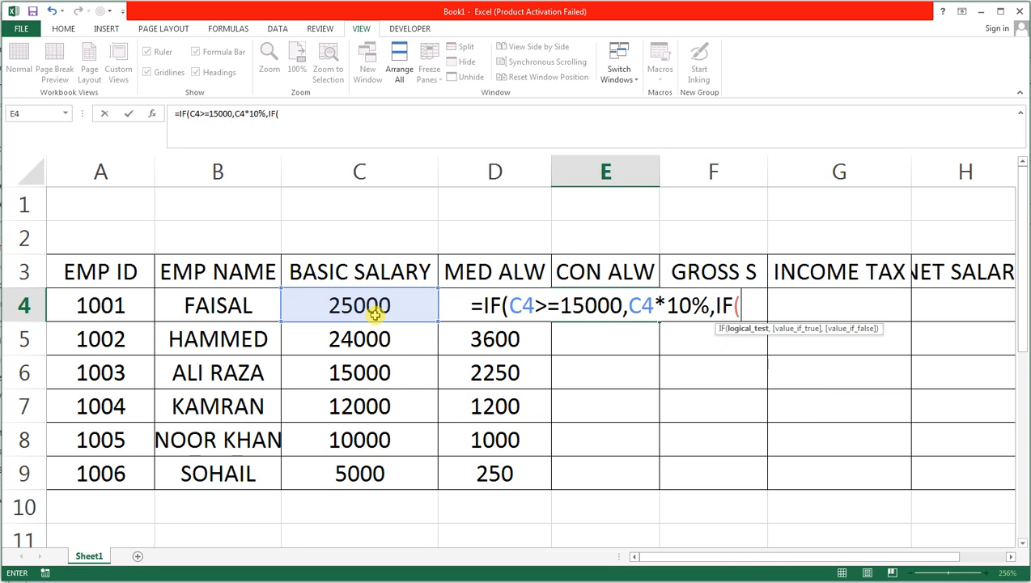
{"action": "key", "text": "Left"}
{"action": "left_click", "coordinate": [375, 315]}
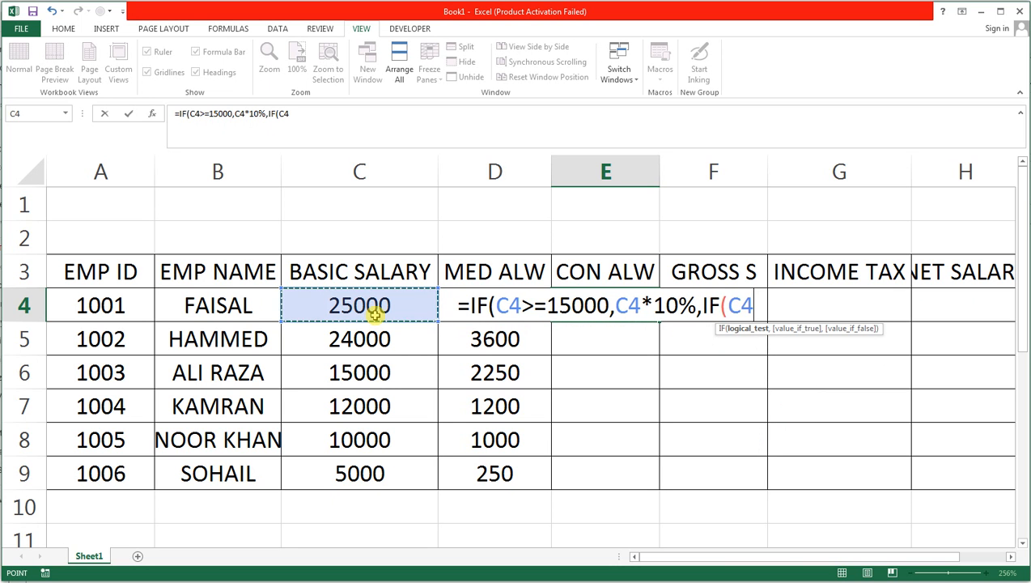
{"action": "type", "text": ">=="}
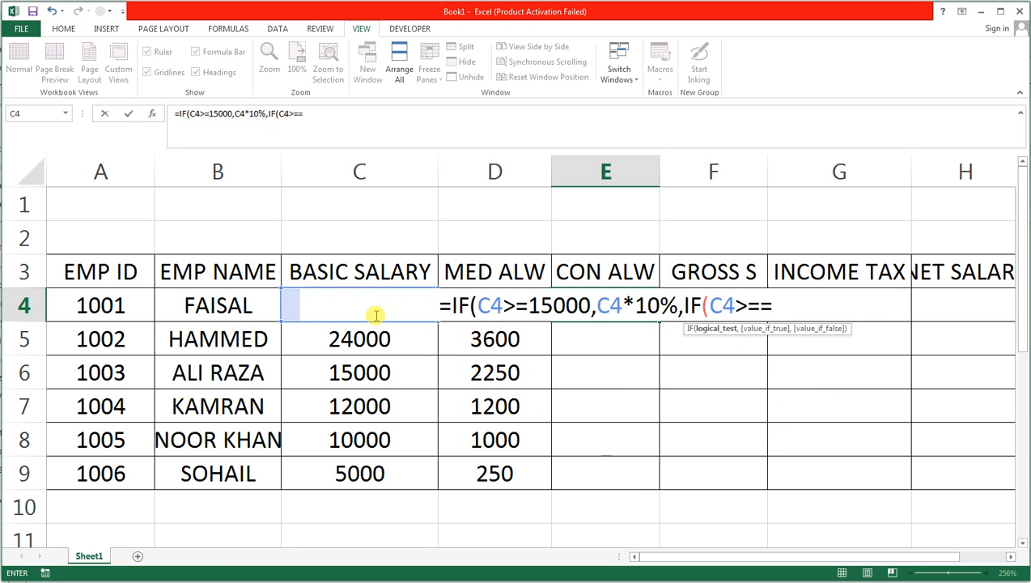
{"action": "key", "text": "BackSpace"}
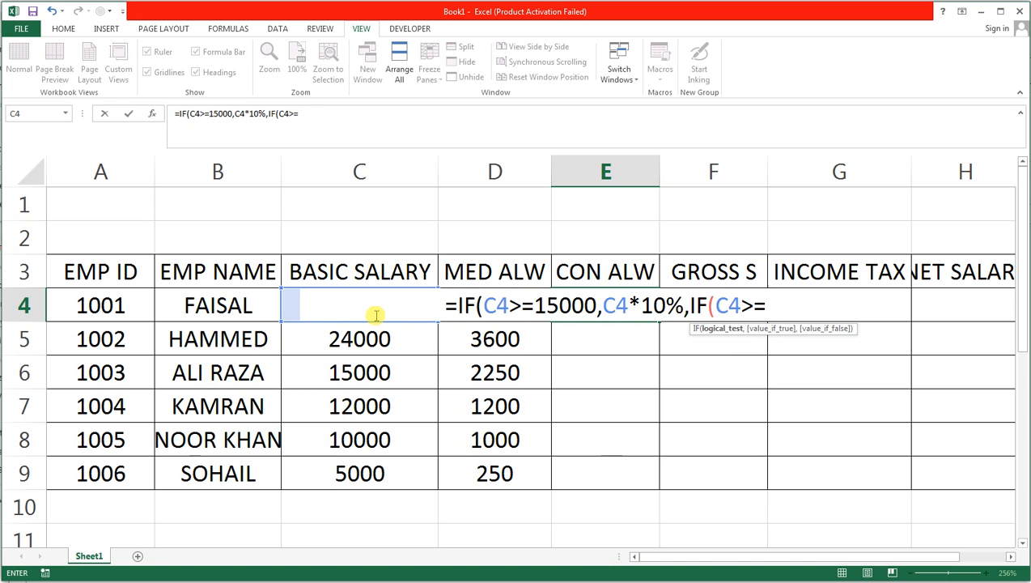
{"action": "type", "text": "1000"}
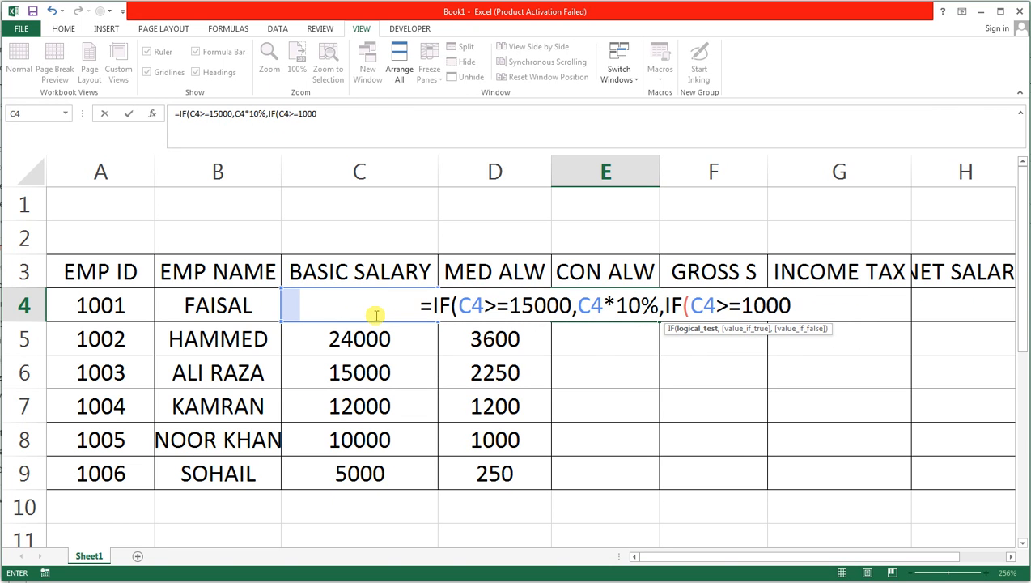
{"action": "type", "text": "0"}
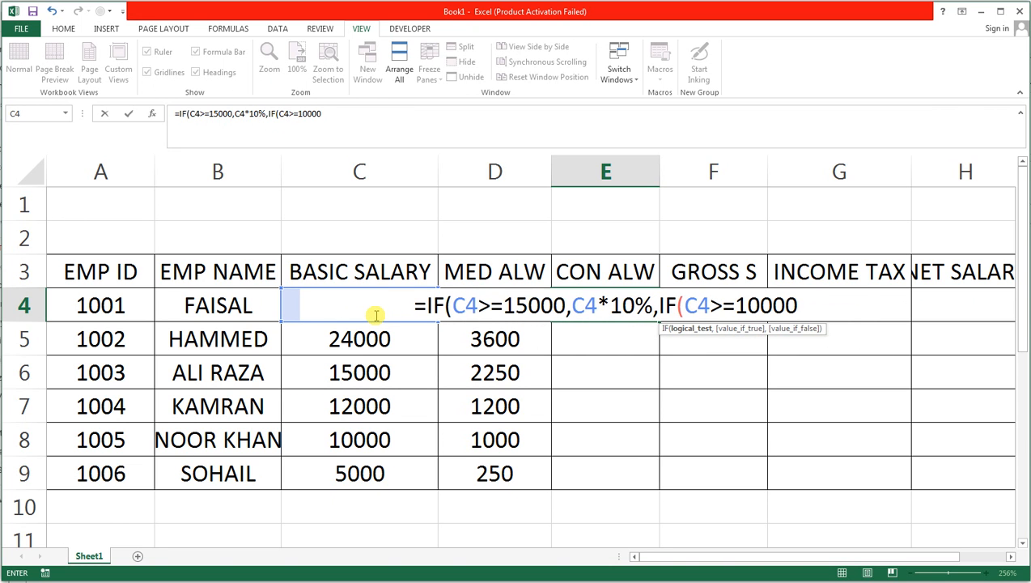
{"action": "type", "text": ",C4*"}
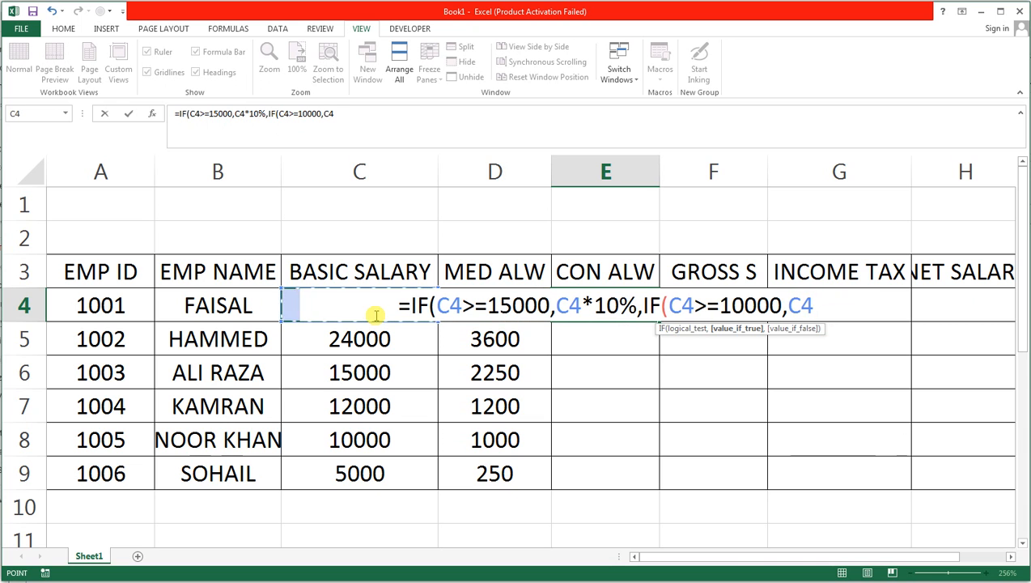
{"action": "type", "text": "5"}
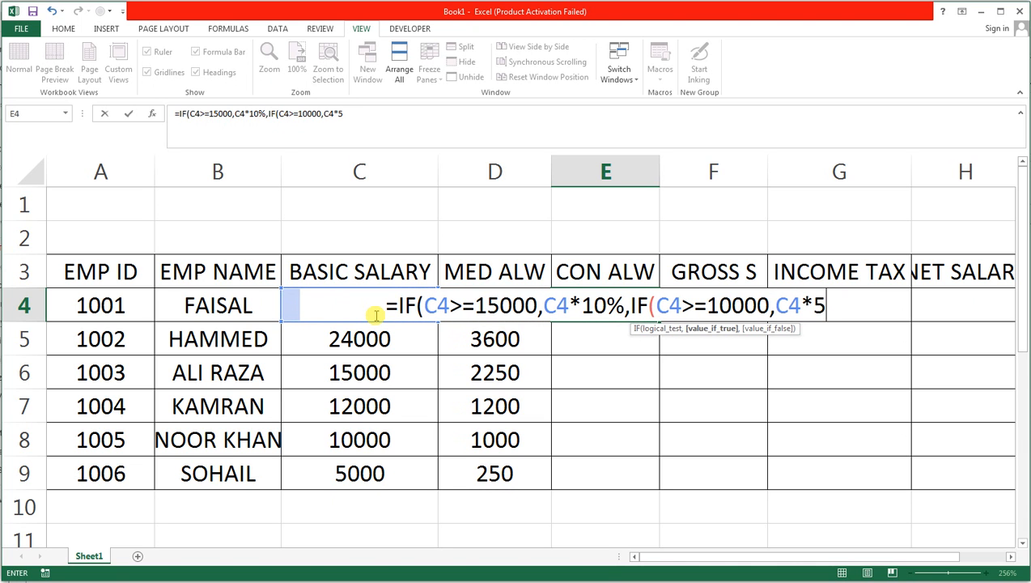
{"action": "type", "text": "%"}
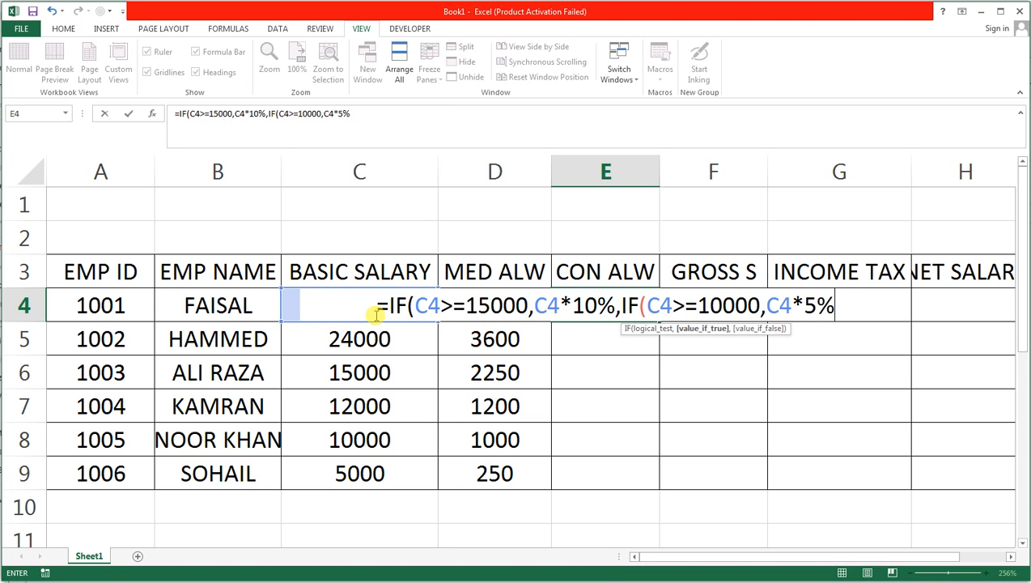
Step: Complete the E4 formula with C4*3% for all other salaries and fill it down to E9
{"action": "type", "text": ","}
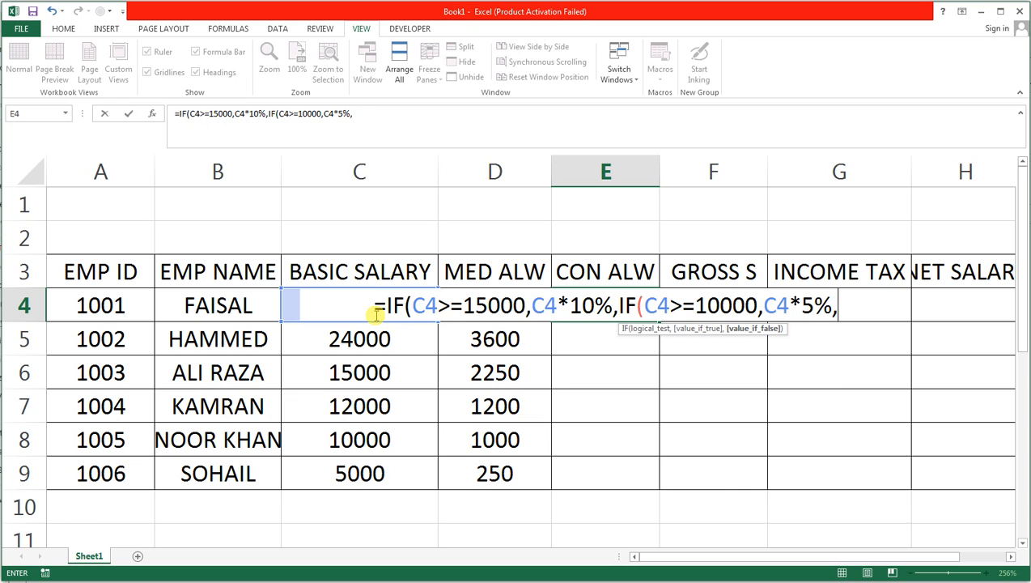
{"action": "key", "text": "Left"}
{"action": "key", "text": "Left"}
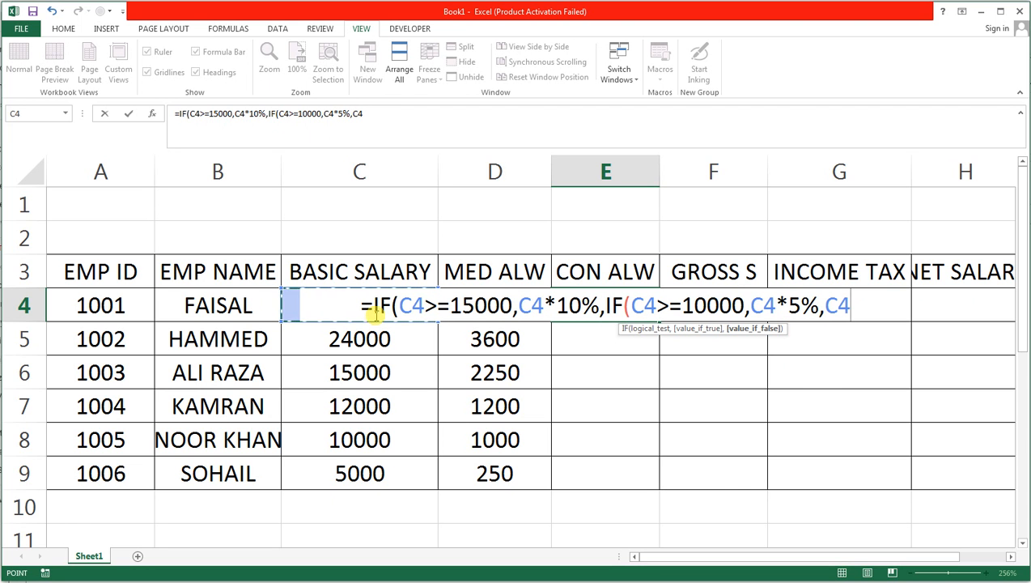
{"action": "type", "text": "*"}
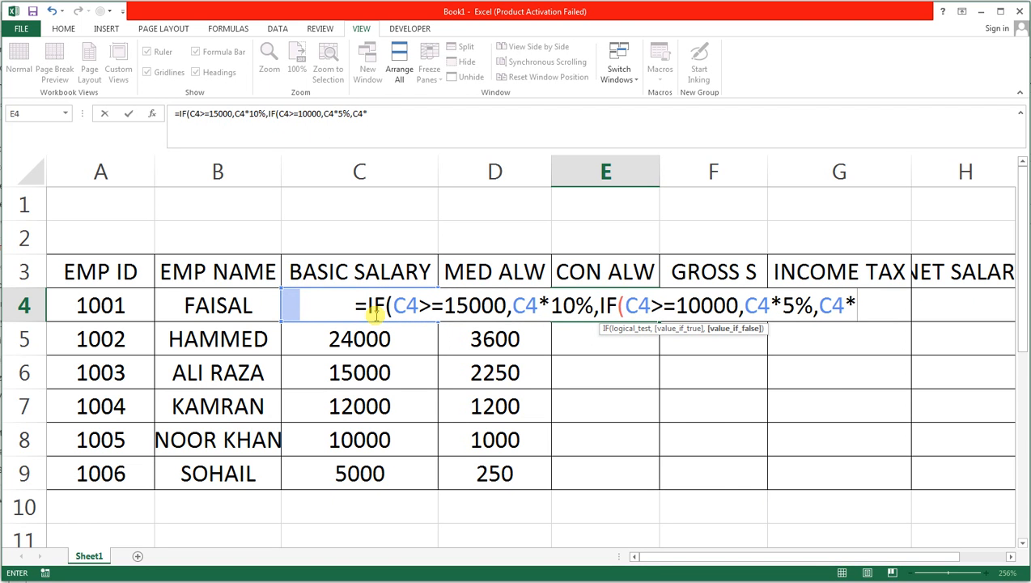
{"action": "type", "text": "3"}
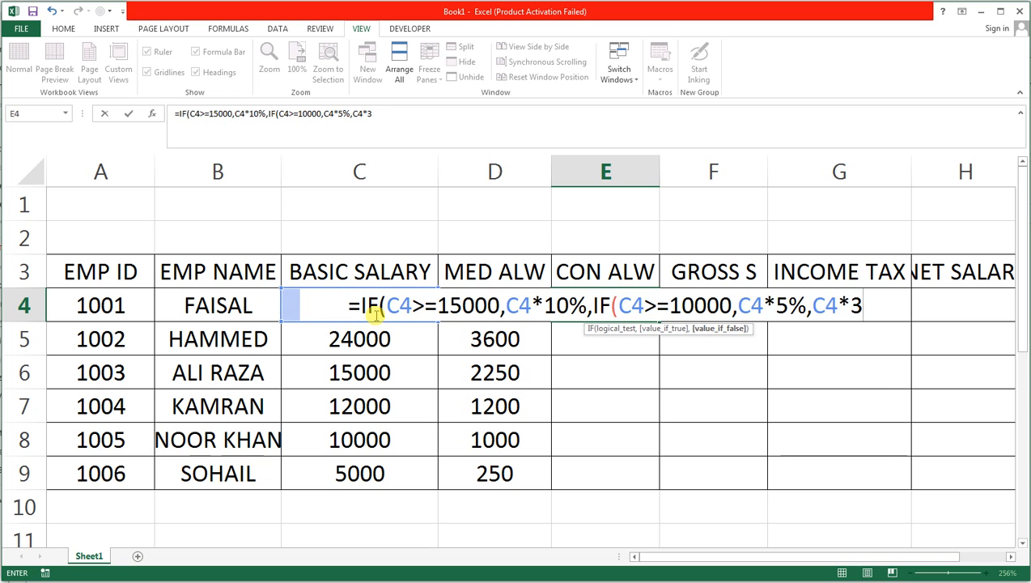
{"action": "type", "text": "%))"}
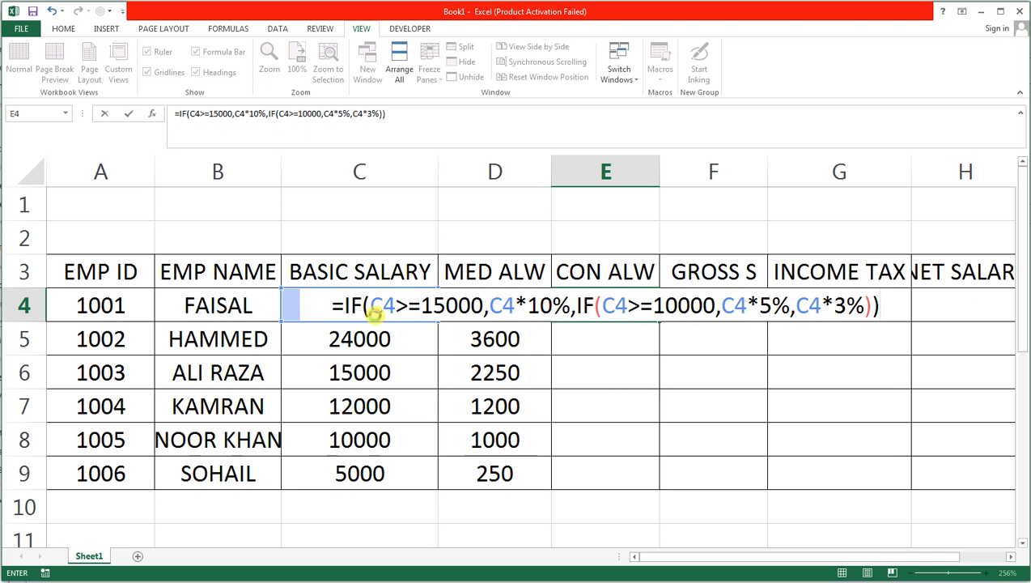
{"action": "key", "text": "Return"}
{"action": "left_click", "coordinate": [606, 310]}
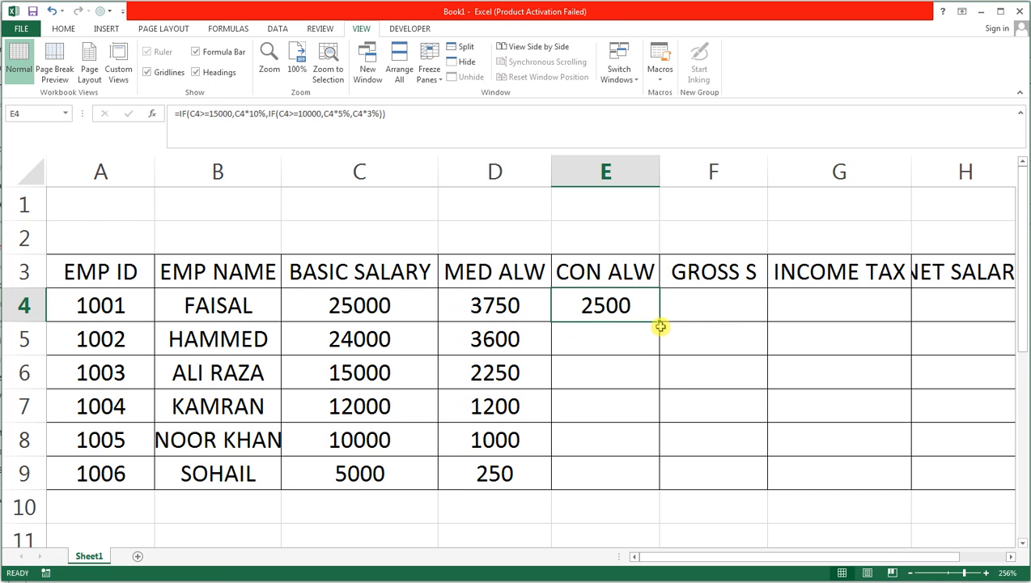
{"action": "left_click_drag", "start_coordinate": [661, 322], "coordinate": [656, 485]}
Step: Calculate gross salary in F4 with an AutoSum of C4:E4 and fill it down to F9
{"action": "left_click", "coordinate": [721, 308]}
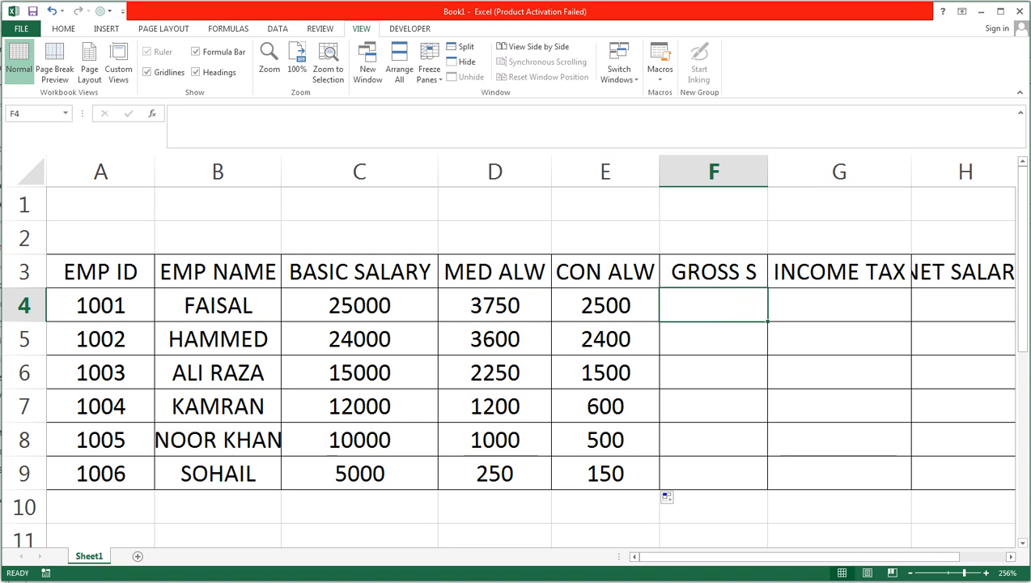
{"action": "key", "text": "alt"}
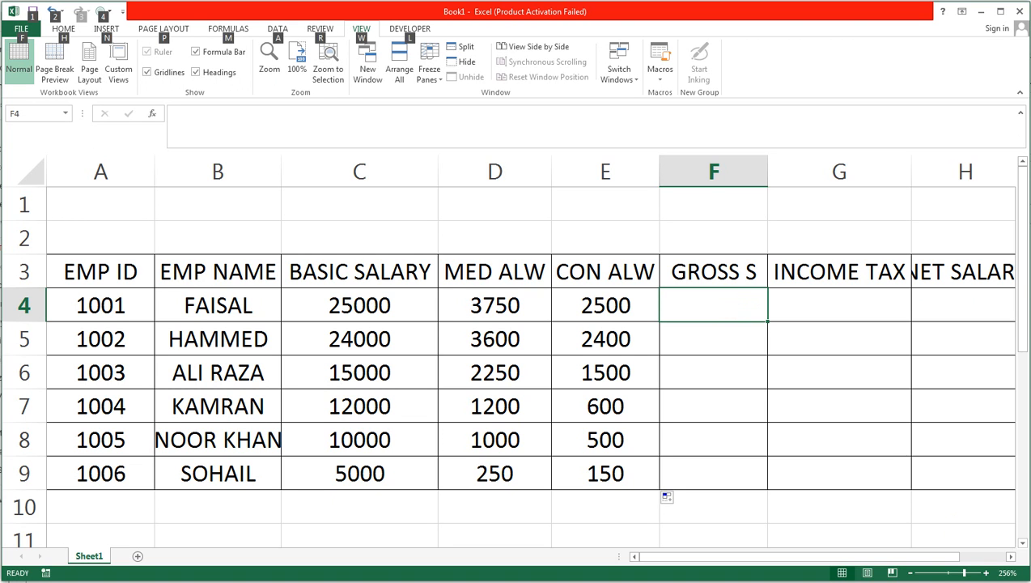
{"action": "key", "text": "alt"}
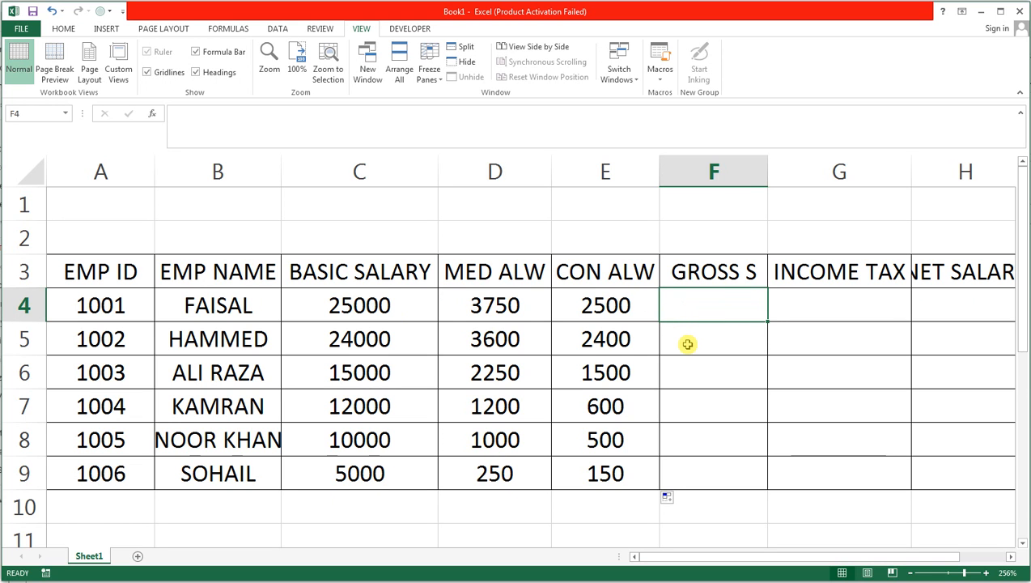
{"action": "key", "text": "alt+equal"}
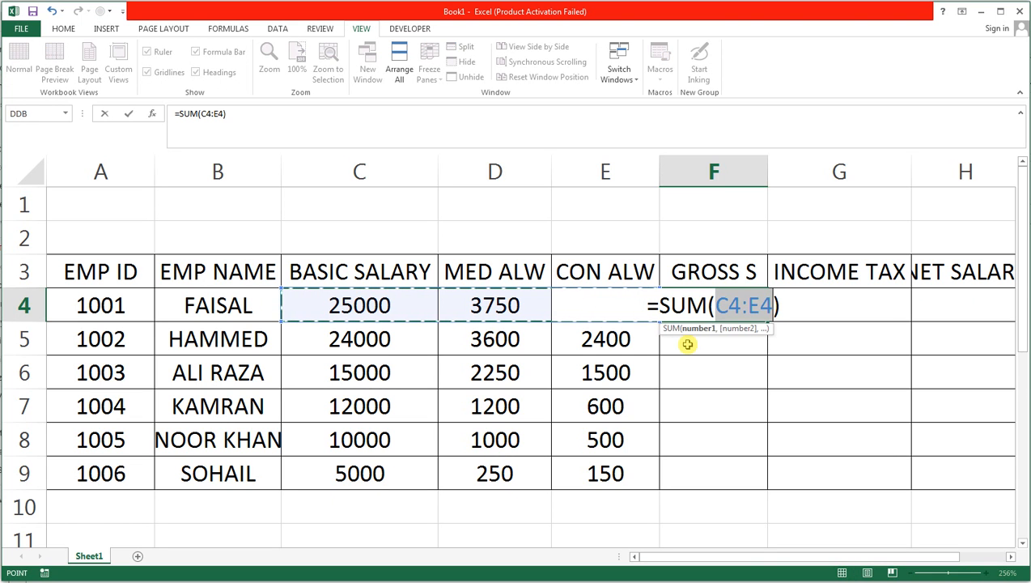
{"action": "key", "text": "Return"}
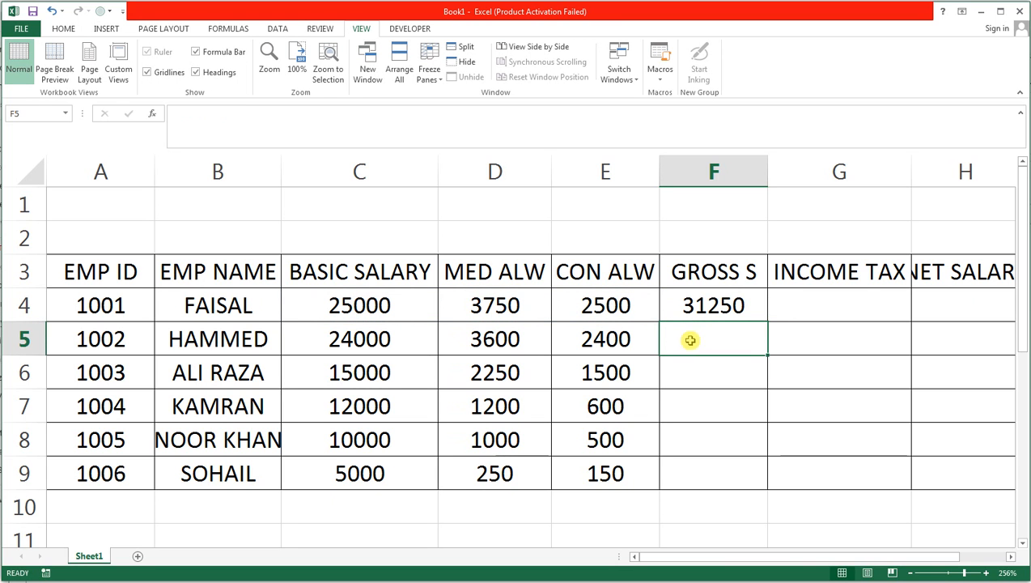
{"action": "left_click", "coordinate": [723, 304]}
{"action": "left_click_drag", "start_coordinate": [774, 322], "coordinate": [744, 469]}
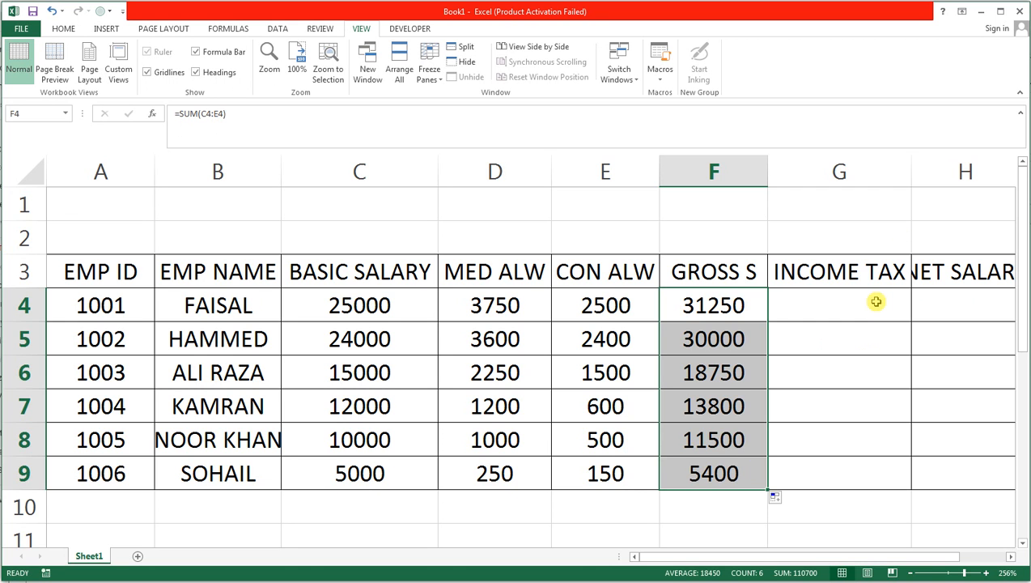
Step: Begin an IF formula in G4 that gives F4*5% as the income tax when F4>=15000
{"action": "left_click", "coordinate": [876, 301]}
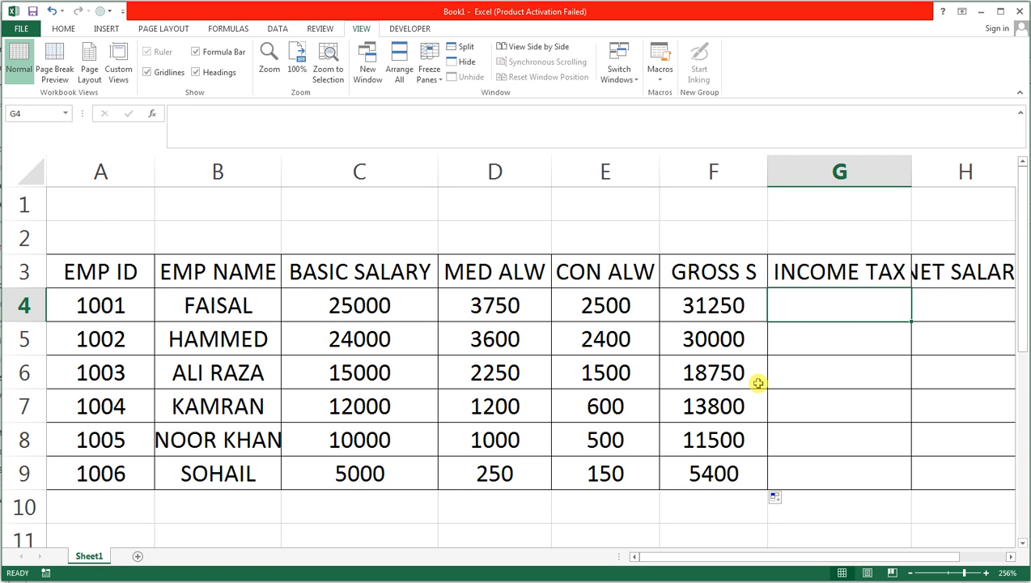
{"action": "type", "text": "=IF("}
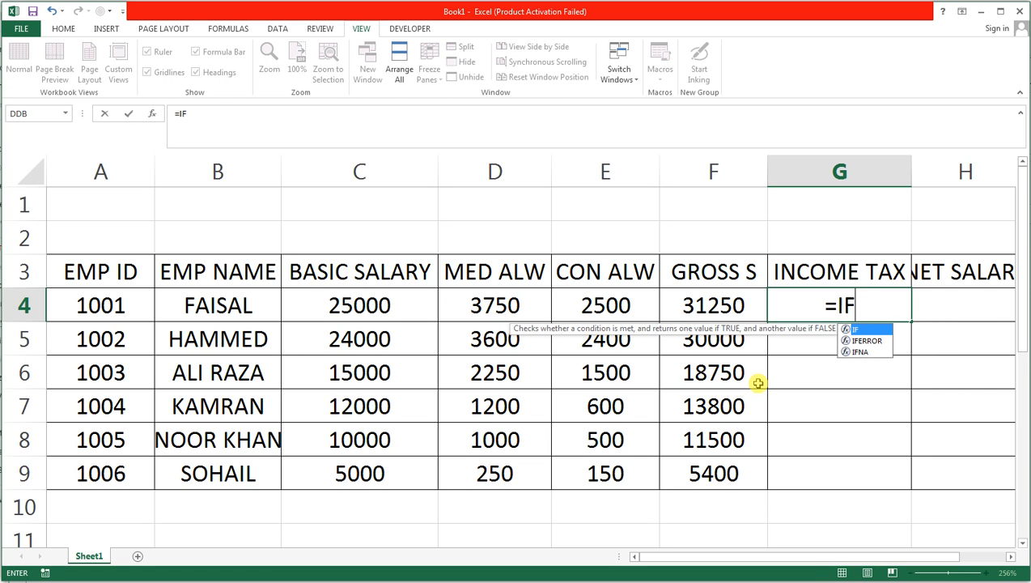
{"action": "key", "text": "Left"}
{"action": "key", "text": "Left"}
{"action": "key", "text": "Right"}
{"action": "type", "text": ">"}
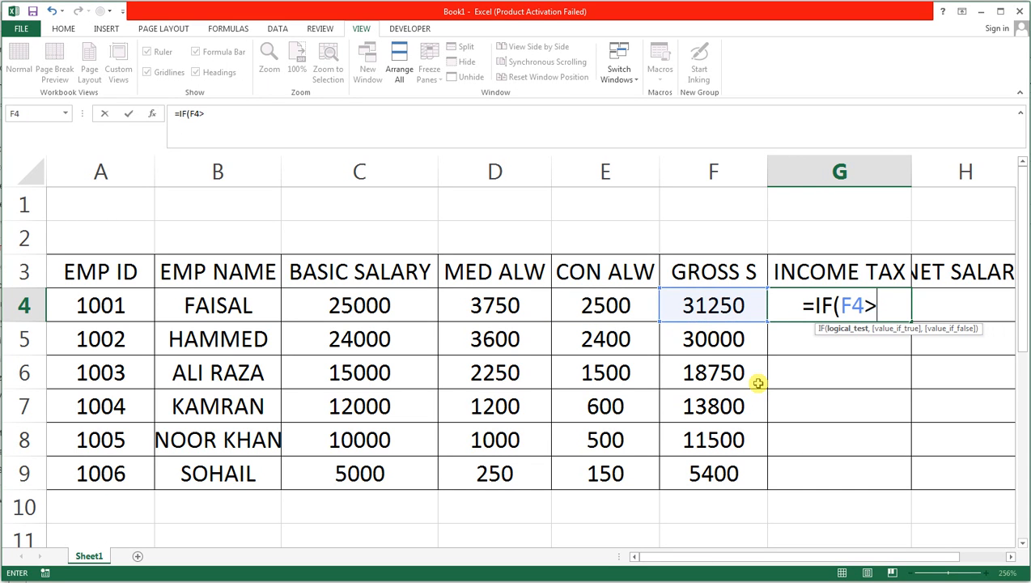
{"action": "type", "text": "="}
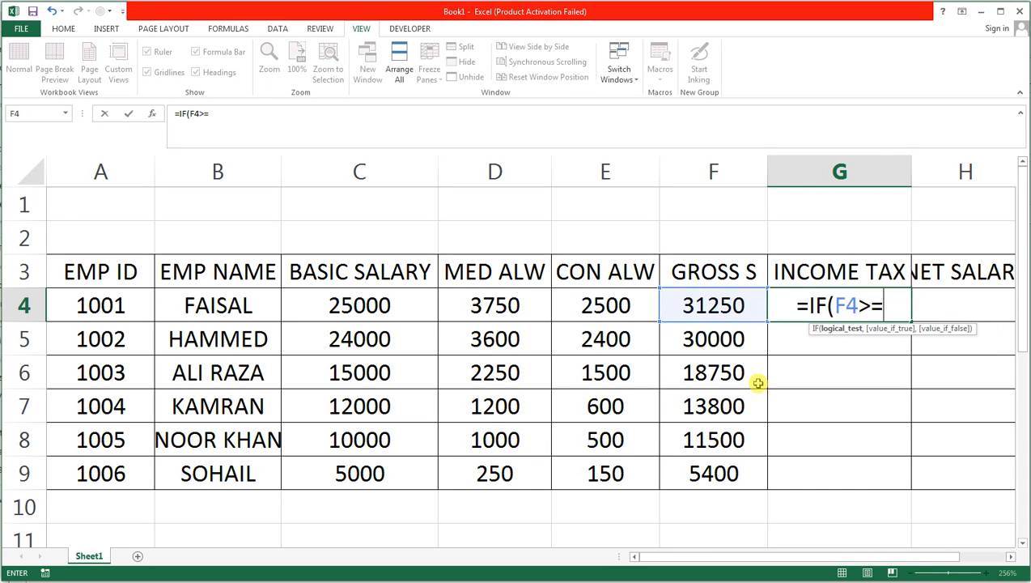
{"action": "type", "text": "15"}
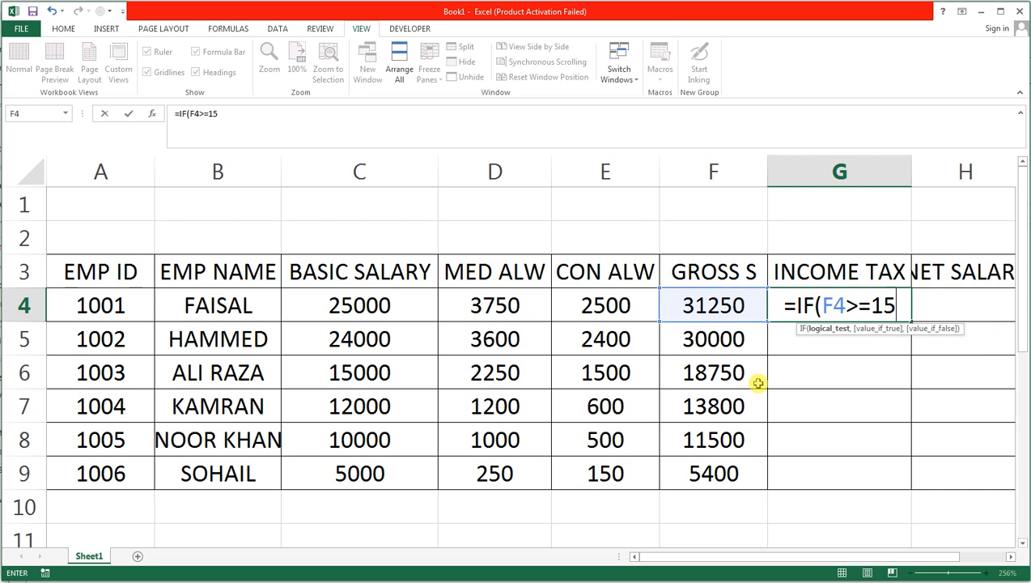
{"action": "type", "text": "000"}
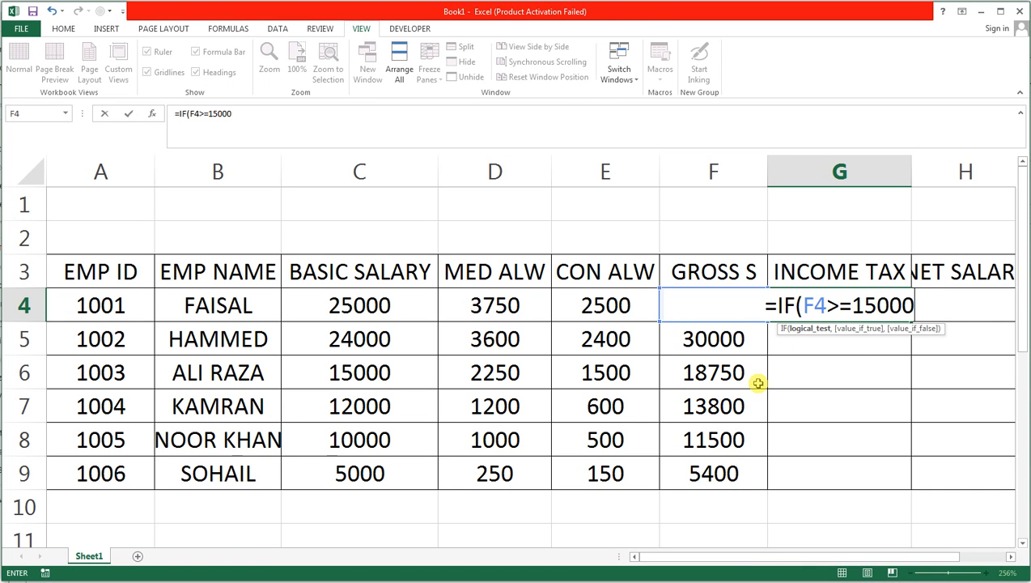
{"action": "type", "text": ","}
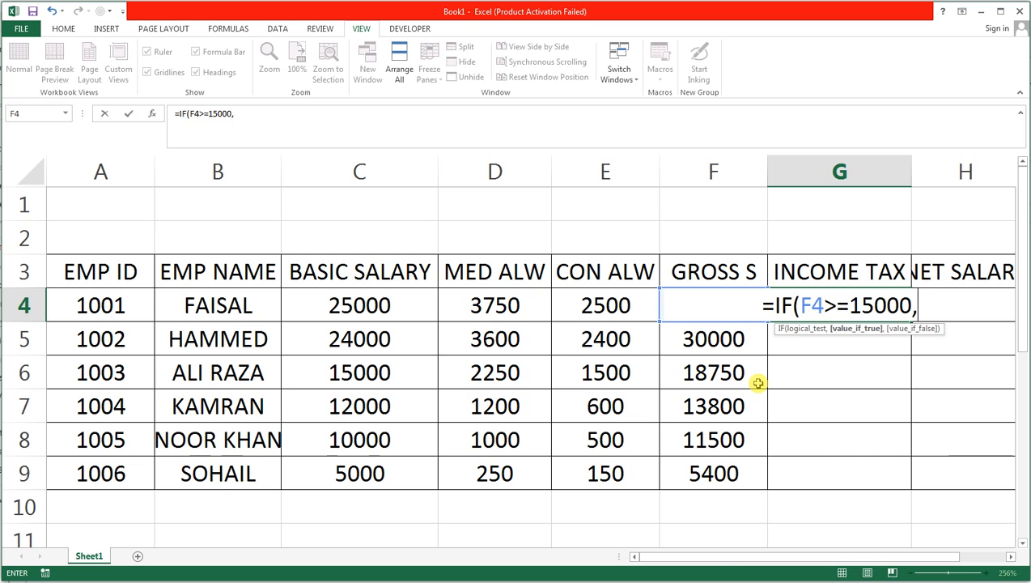
{"action": "key", "text": "Left"}
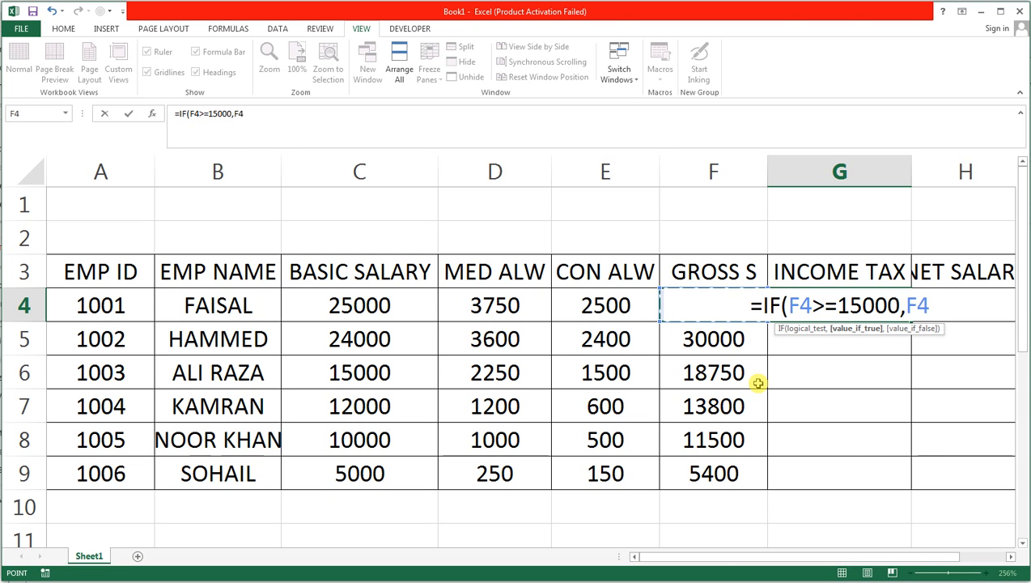
{"action": "type", "text": "*"}
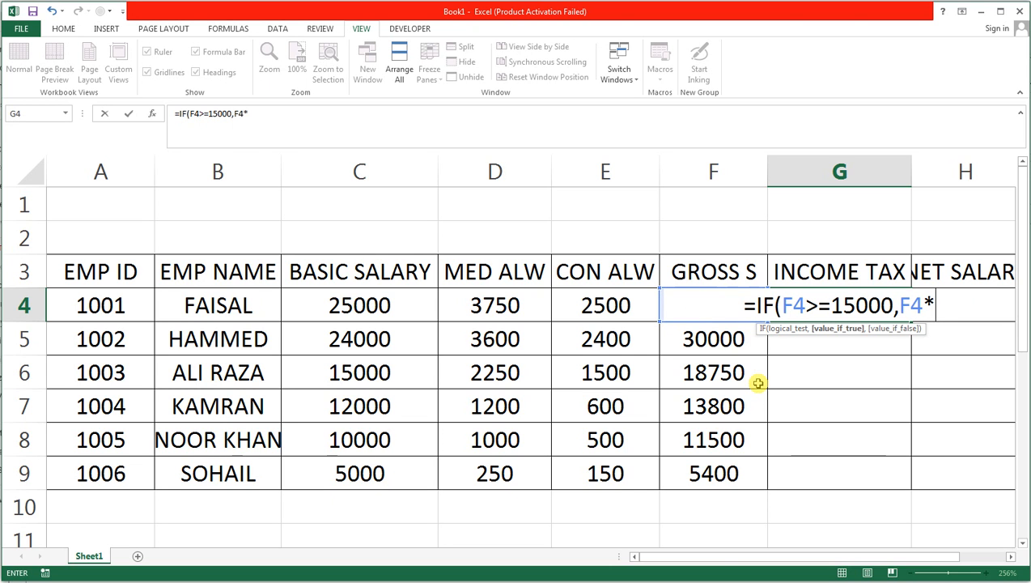
{"action": "type", "text": "%"}
{"action": "key", "text": "BackSpace"}
{"action": "type", "text": "5%"}
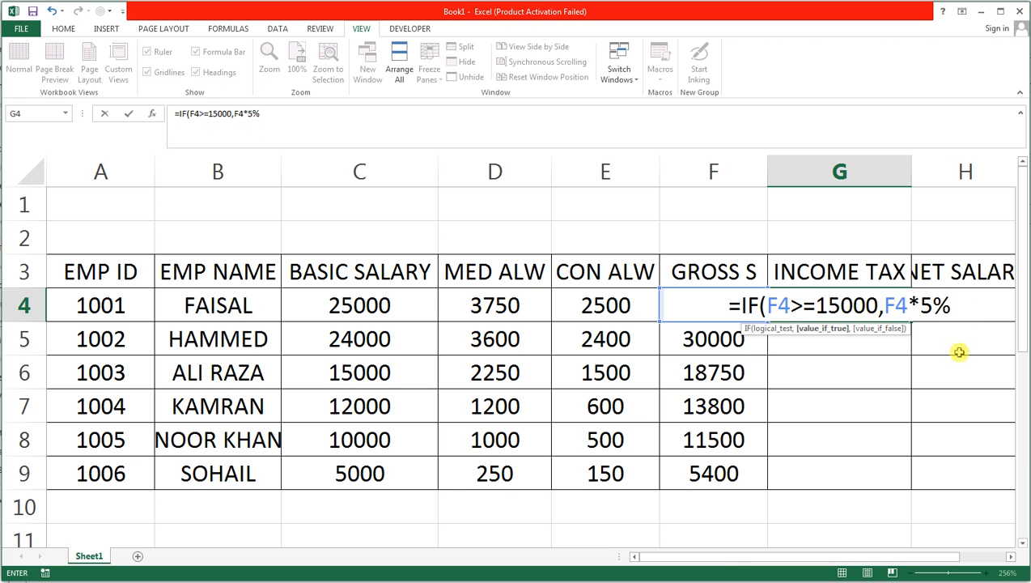
Step: Nest a second IF in the G4 formula that gives F4*3% when F4>=10000
{"action": "type", "text": ","}
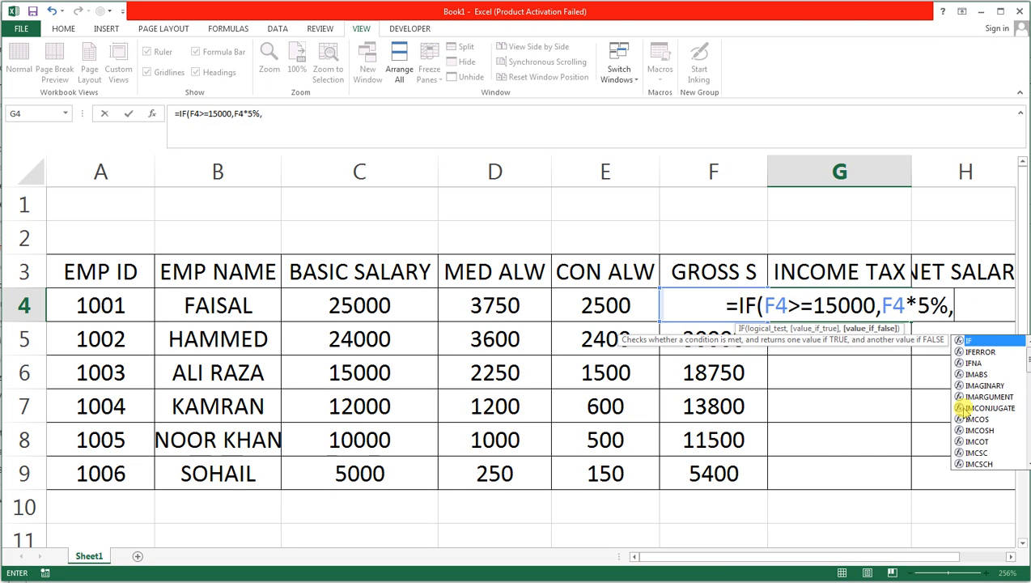
{"action": "type", "text": "IF("}
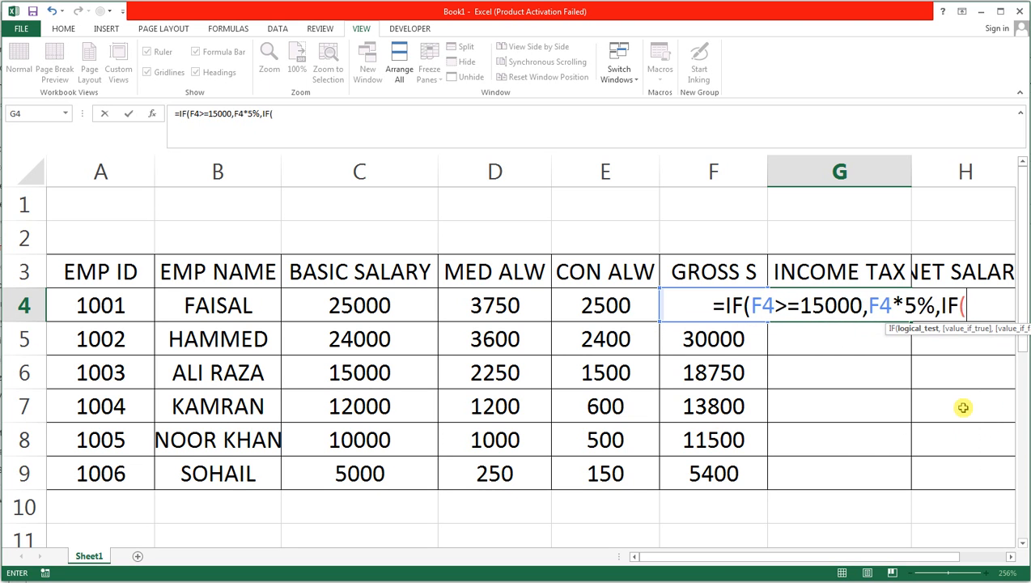
{"action": "key", "text": "Left"}
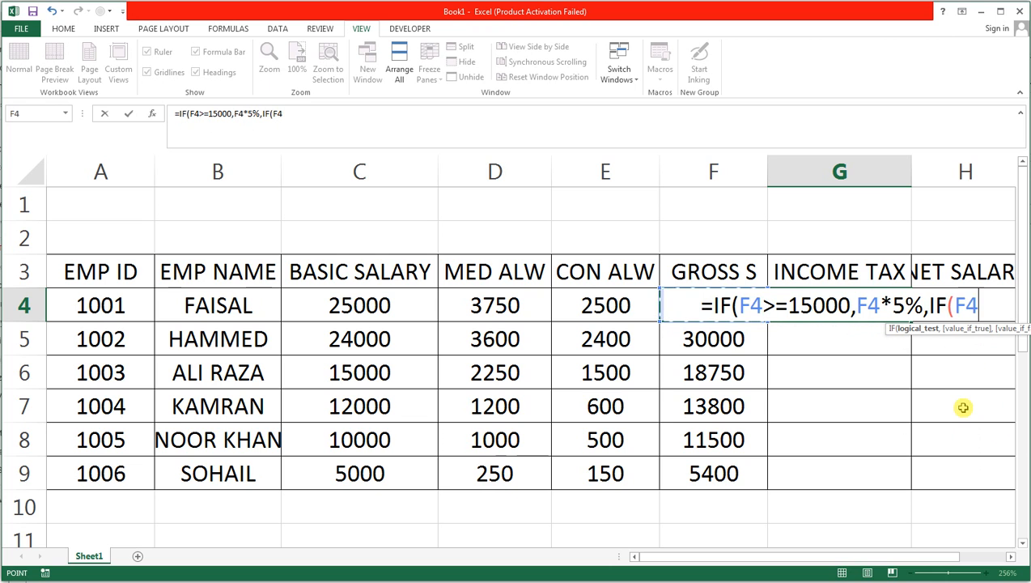
{"action": "type", "text": "*"}
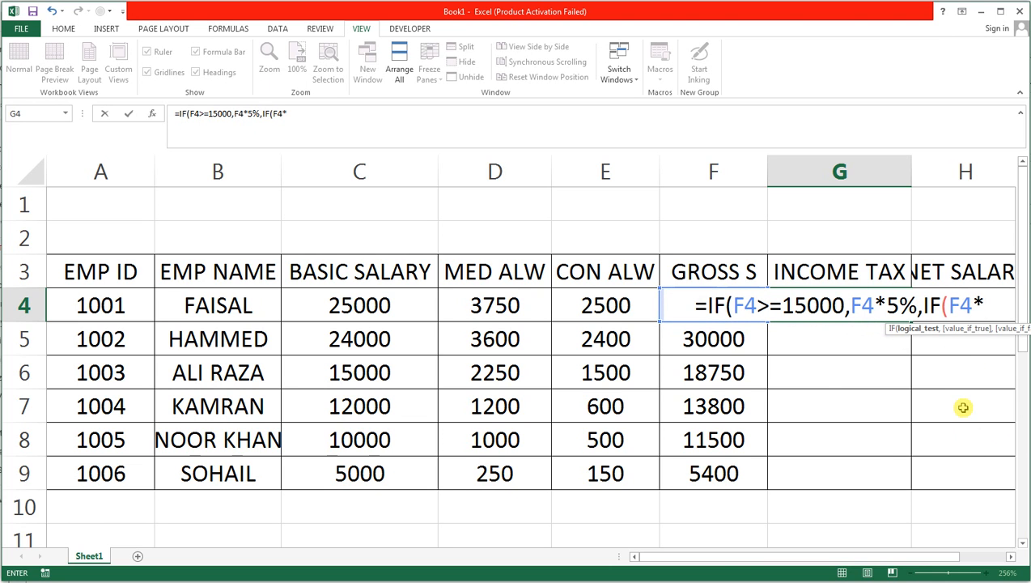
{"action": "type", "text": "."}
{"action": "key", "text": "BackSpace"}
{"action": "key", "text": "BackSpace"}
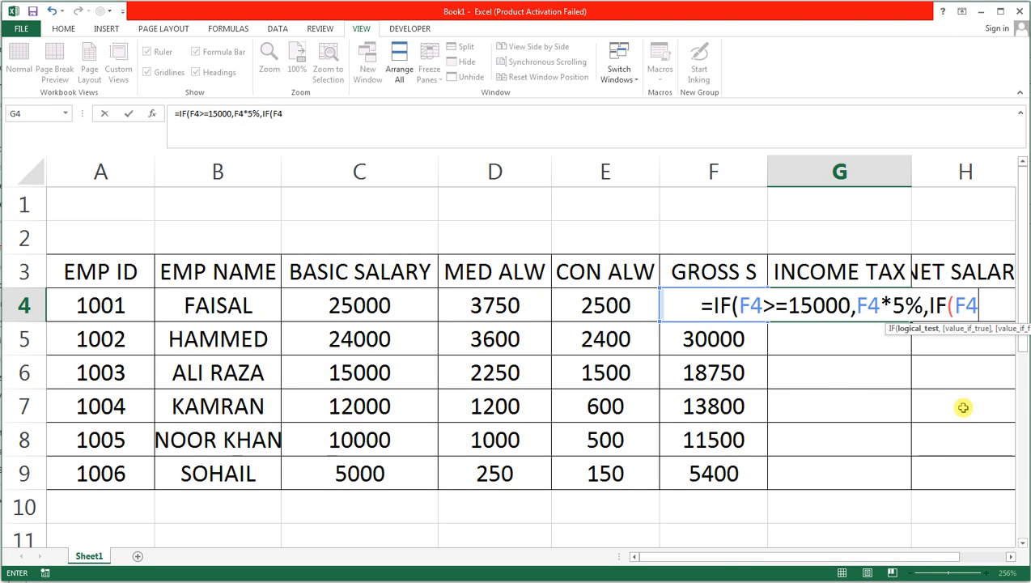
{"action": "type", "text": ">="}
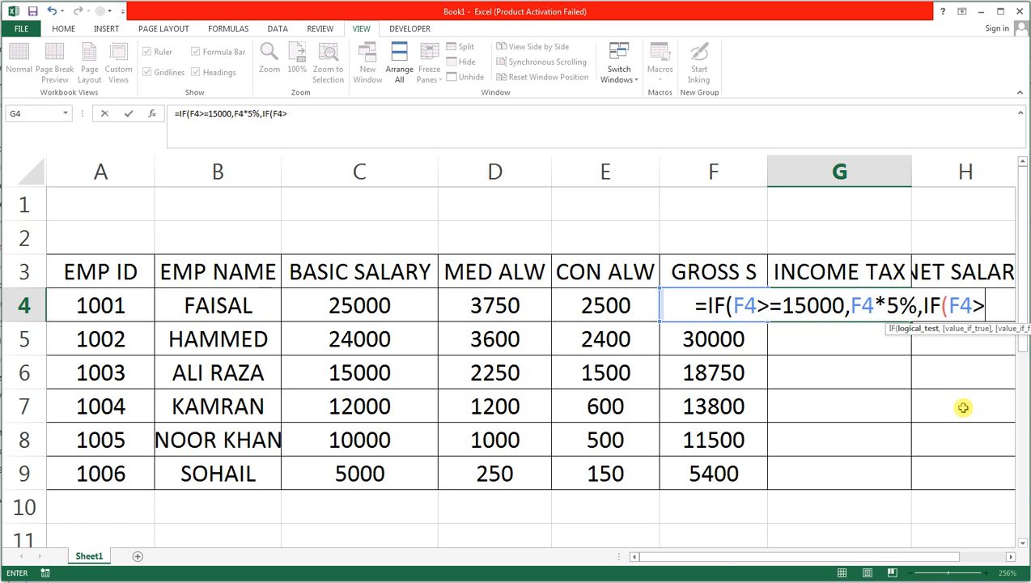
{"action": "type", "text": "10000"}
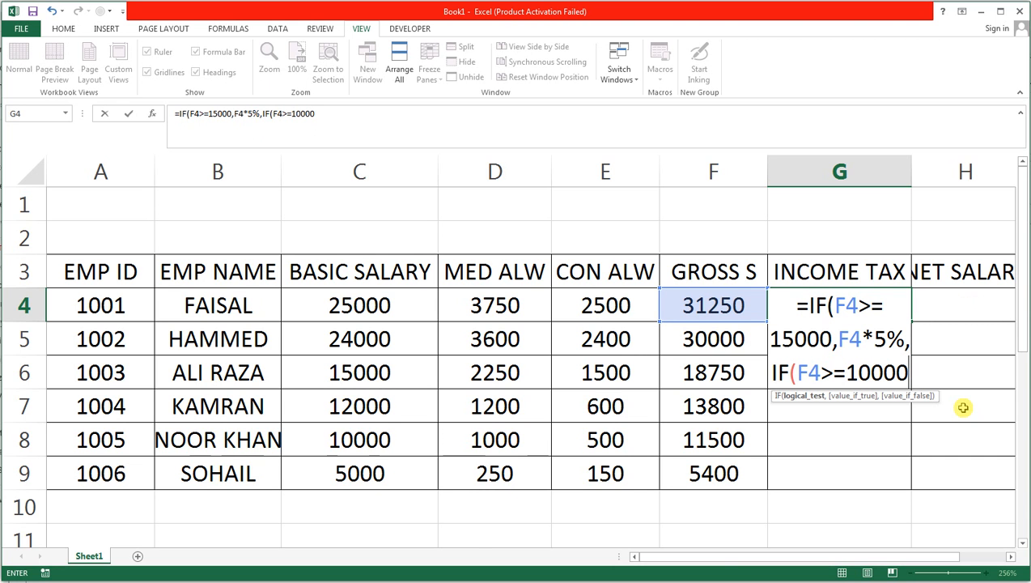
{"action": "type", "text": ","}
{"action": "key", "text": "Left"}
{"action": "type", "text": "*"}
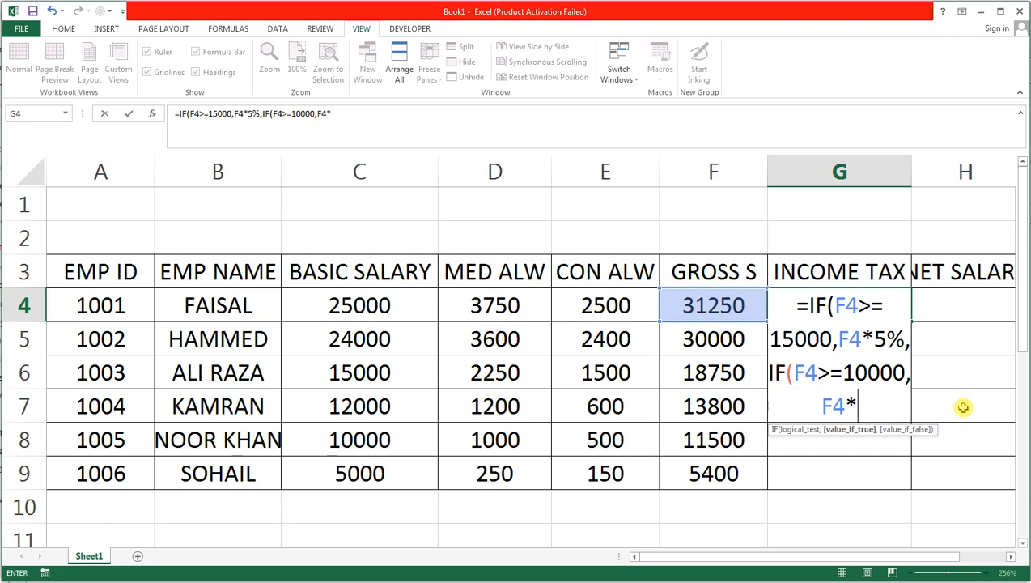
{"action": "type", "text": "3%"}
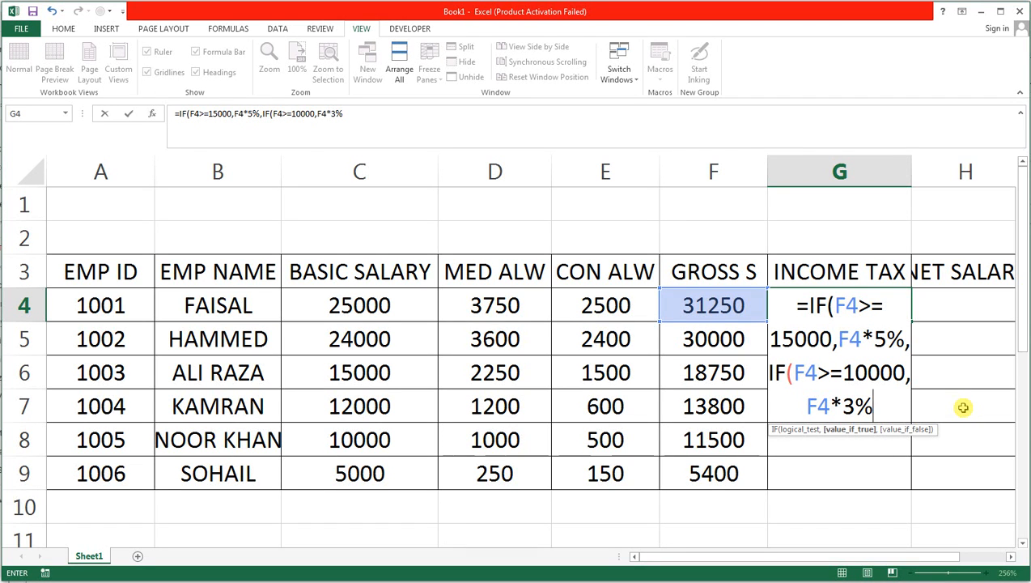
Step: Complete the G4 formula with 0 for all other gross salaries and fill it down to G9
{"action": "type", "text": ","}
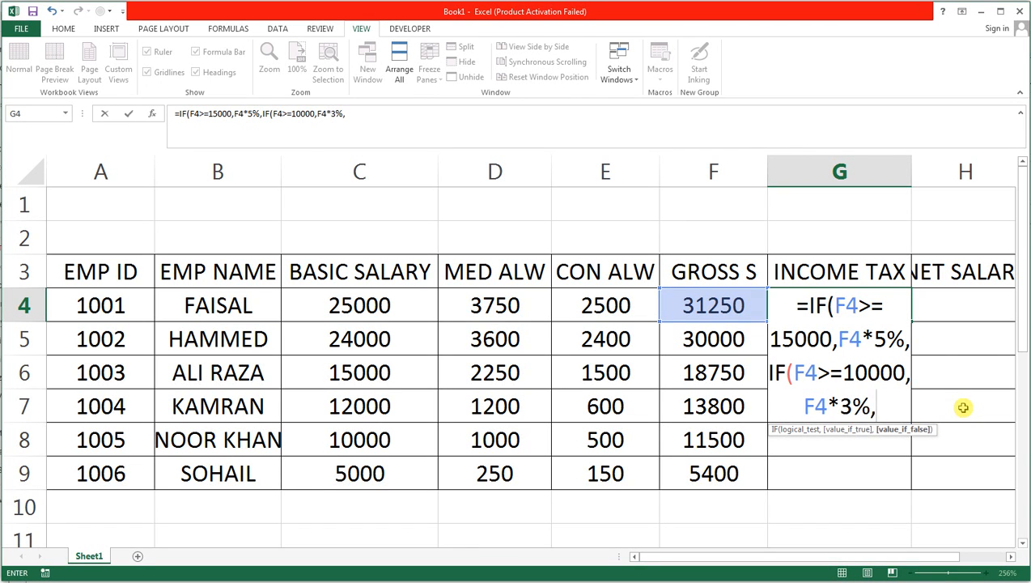
{"action": "key", "text": "Left"}
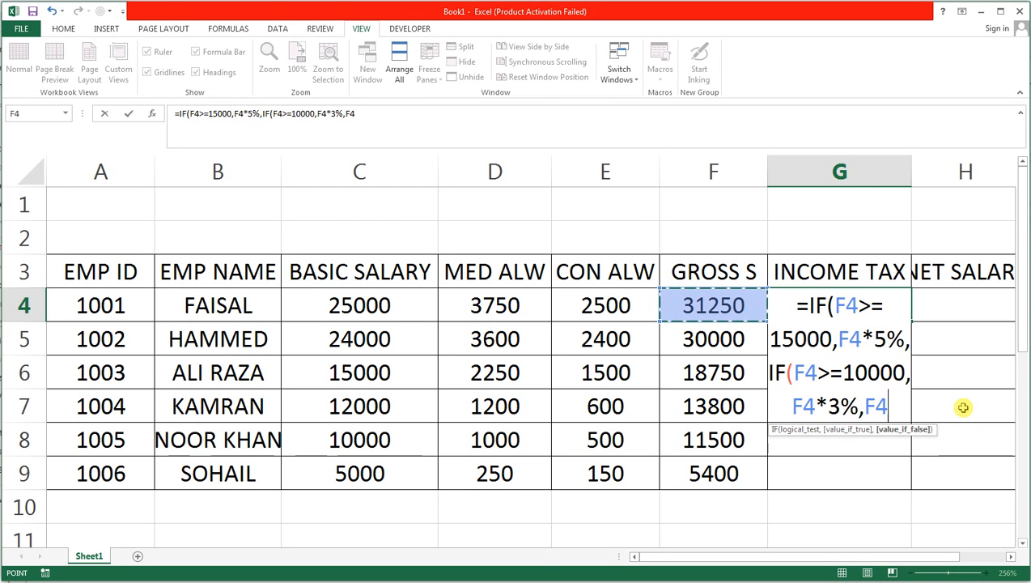
{"action": "key", "text": "BackSpace"}
{"action": "key", "text": "BackSpace"}
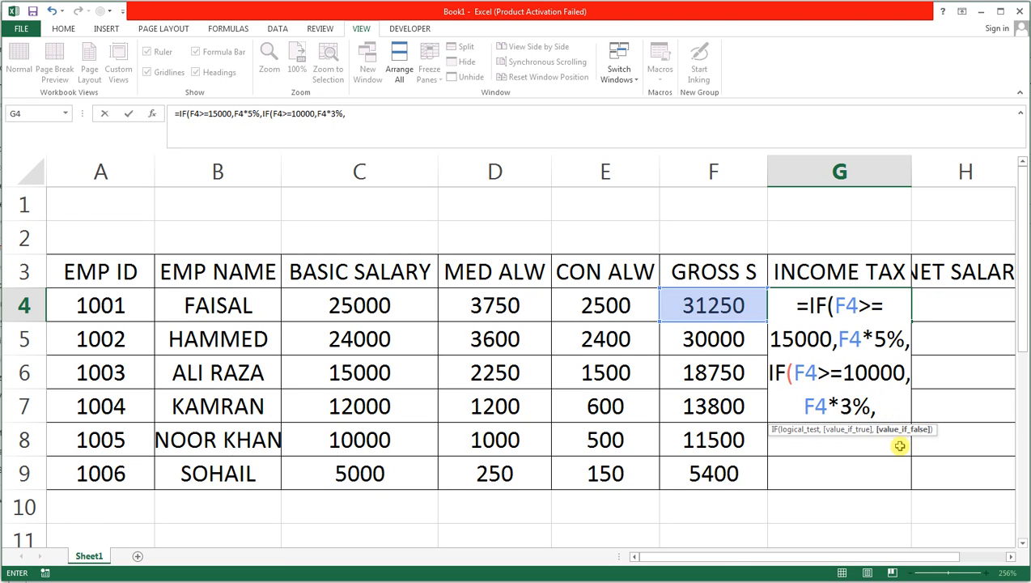
{"action": "type", "text": "0"}
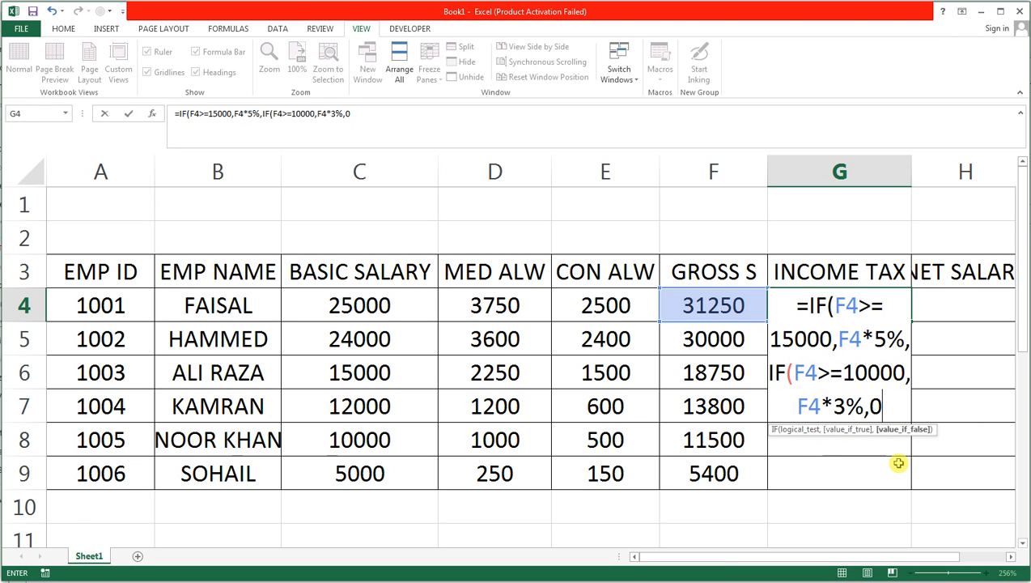
{"action": "type", "text": "))"}
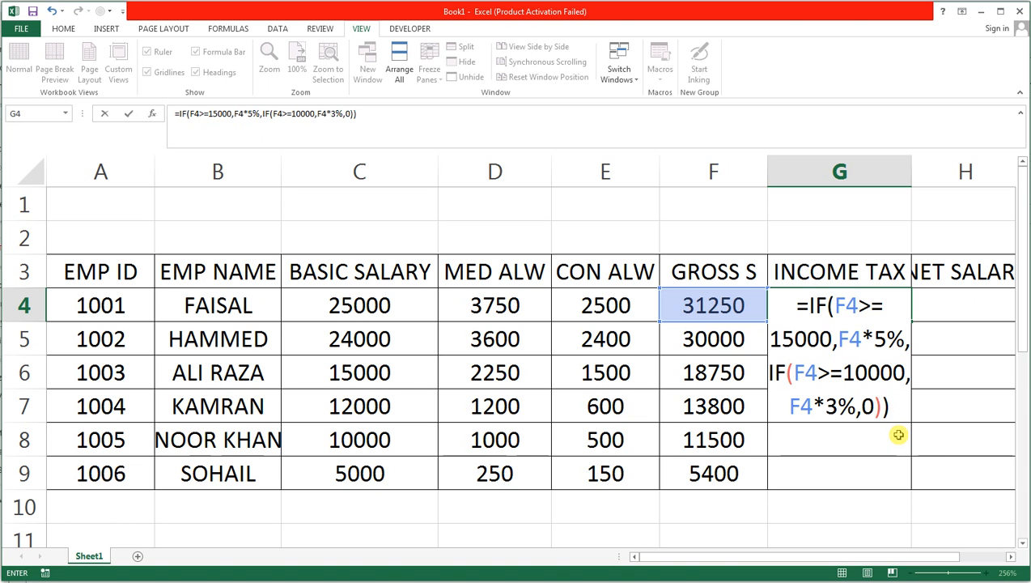
{"action": "key", "text": "Return"}
{"action": "left_click", "coordinate": [879, 297]}
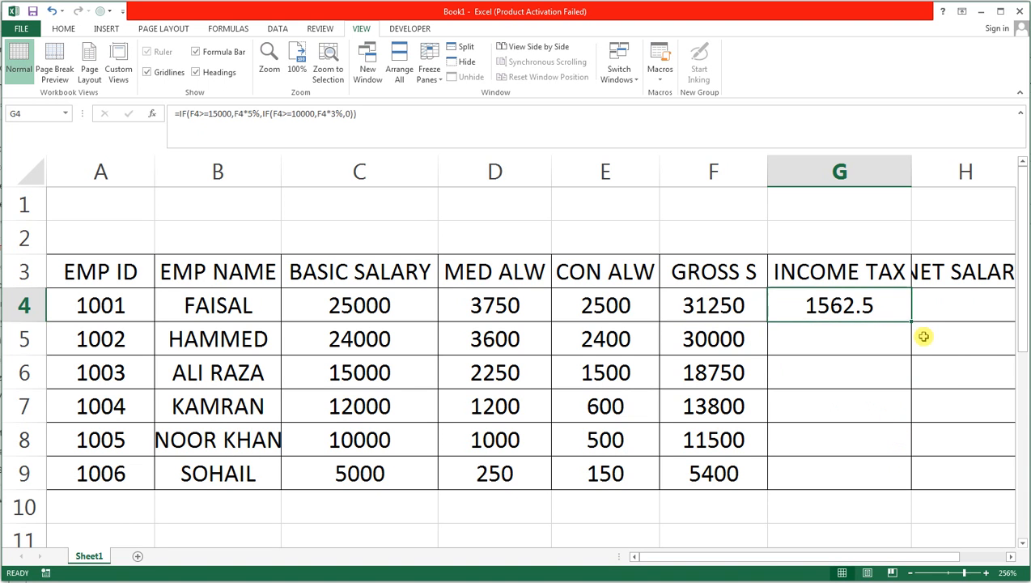
{"action": "left_click_drag", "start_coordinate": [913, 323], "coordinate": [907, 478]}
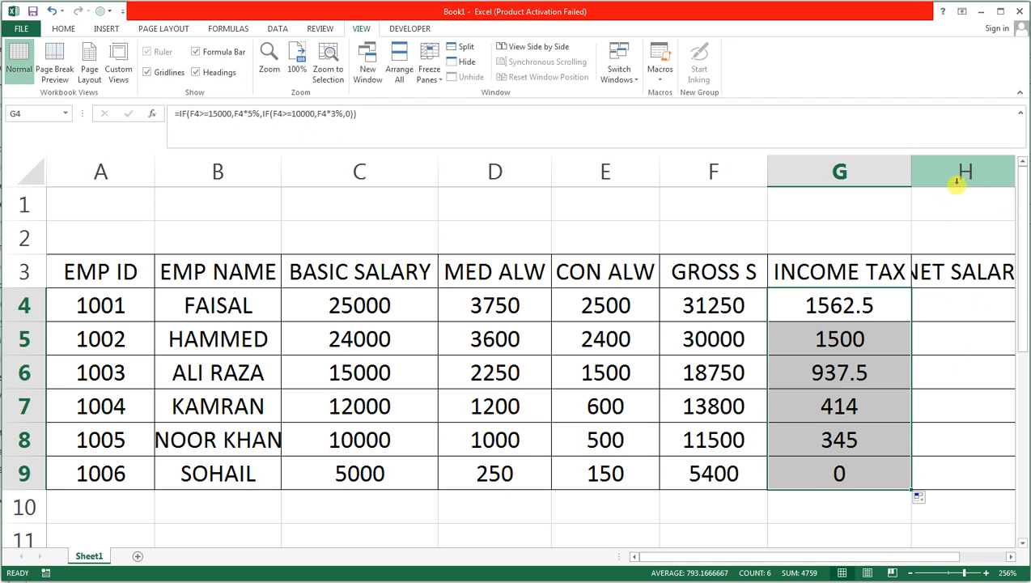
Step: Widen column H to fit the NET SALARY heading
{"action": "left_click", "coordinate": [946, 272]}
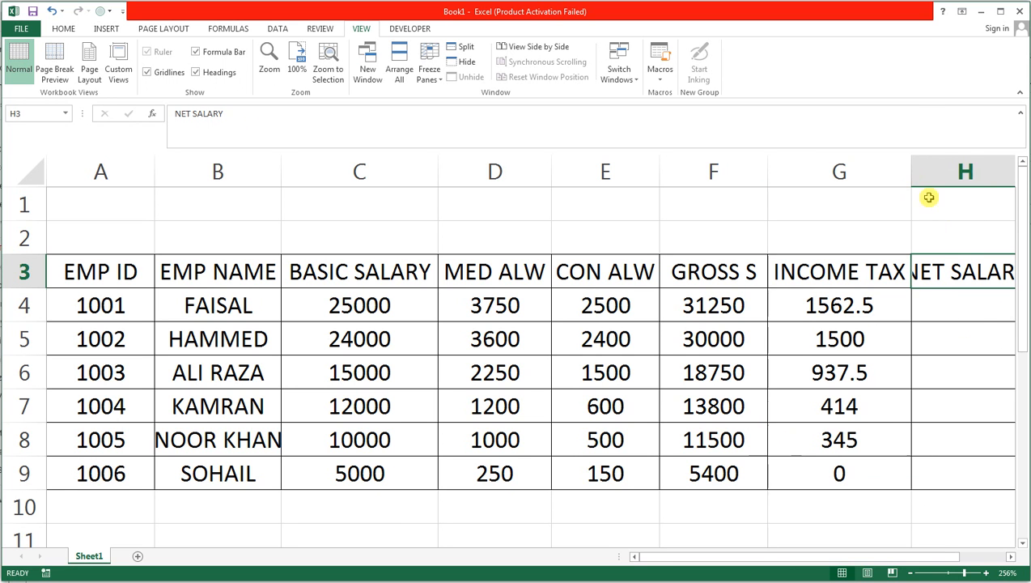
{"action": "left_click_drag", "start_coordinate": [857, 557], "coordinate": [886, 556]}
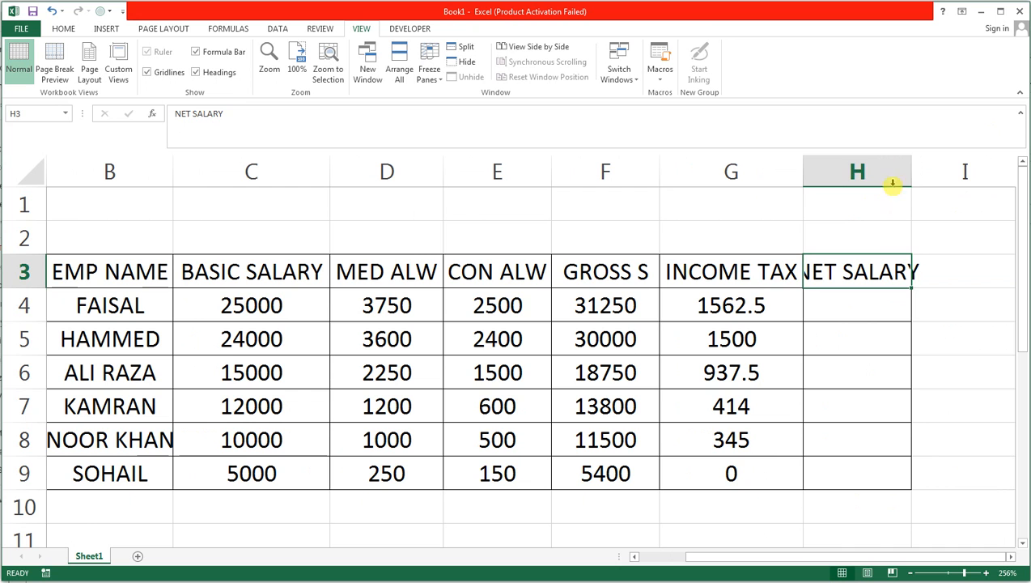
{"action": "double_click", "coordinate": [912, 168]}
Step: Calculate net salary in H4 with the formula =F4-G4 and fill it down to H9
{"action": "left_click", "coordinate": [859, 302]}
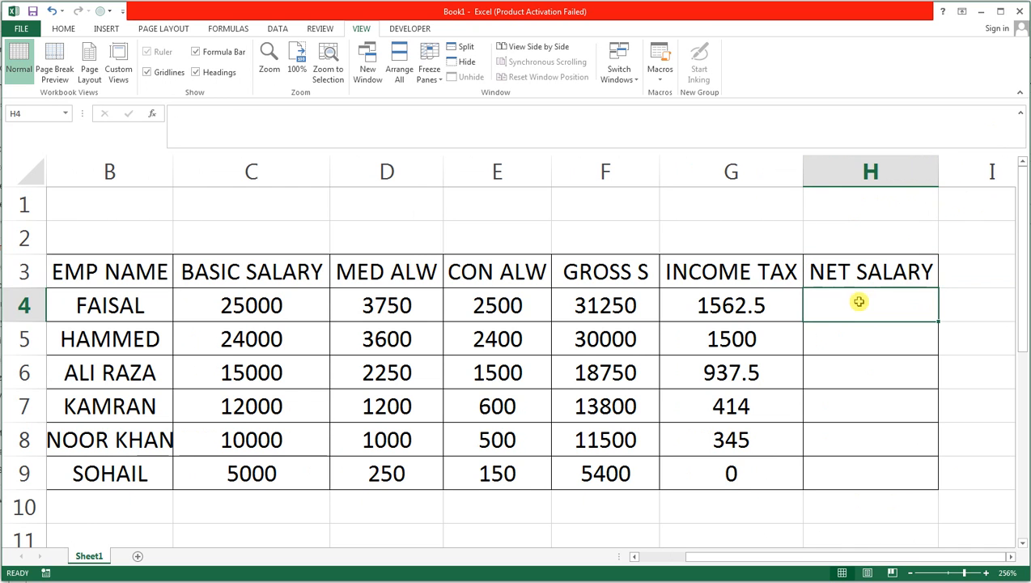
{"action": "type", "text": "="}
{"action": "key", "text": "Left"}
{"action": "key", "text": "Left"}
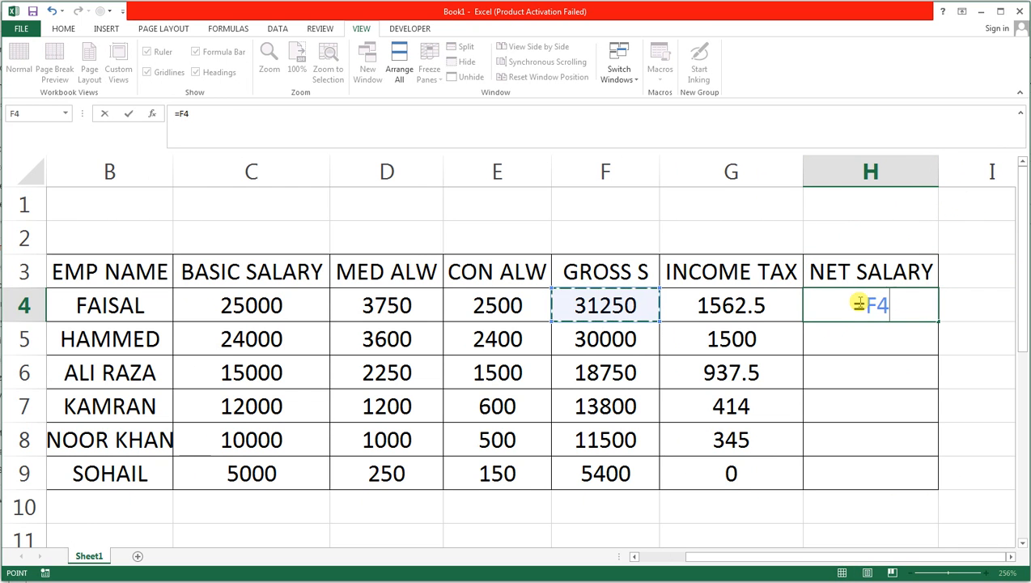
{"action": "type", "text": "-"}
{"action": "key", "text": "Left"}
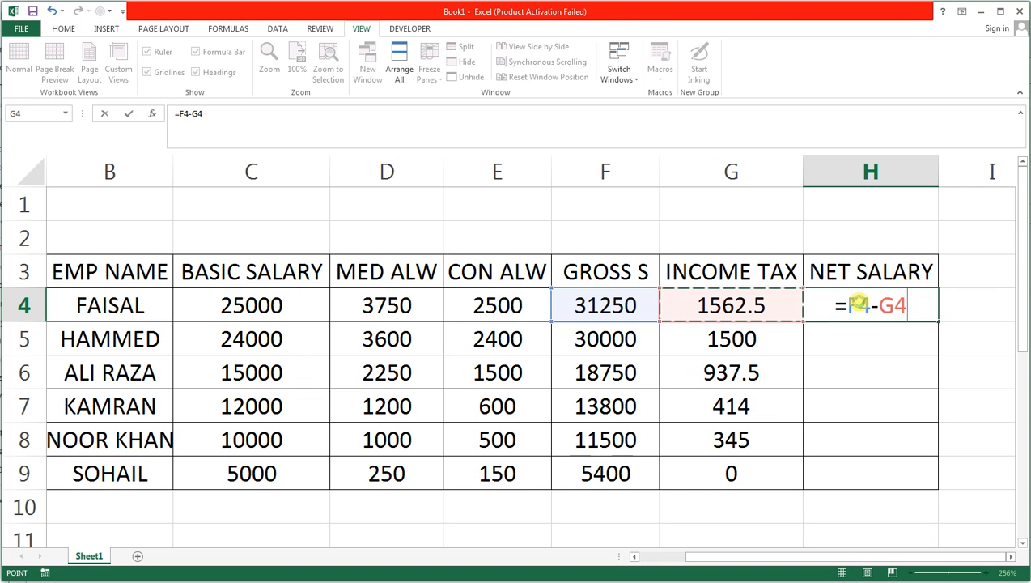
{"action": "key", "text": "Return"}
{"action": "left_click", "coordinate": [891, 308]}
{"action": "left_click_drag", "start_coordinate": [940, 323], "coordinate": [933, 486]}
Step: Set the font of the heading row A3:H3 to Angsana New
{"action": "left_click_drag", "start_coordinate": [829, 557], "coordinate": [779, 554]}
{"action": "left_click_drag", "start_coordinate": [97, 271], "coordinate": [1006, 270]}
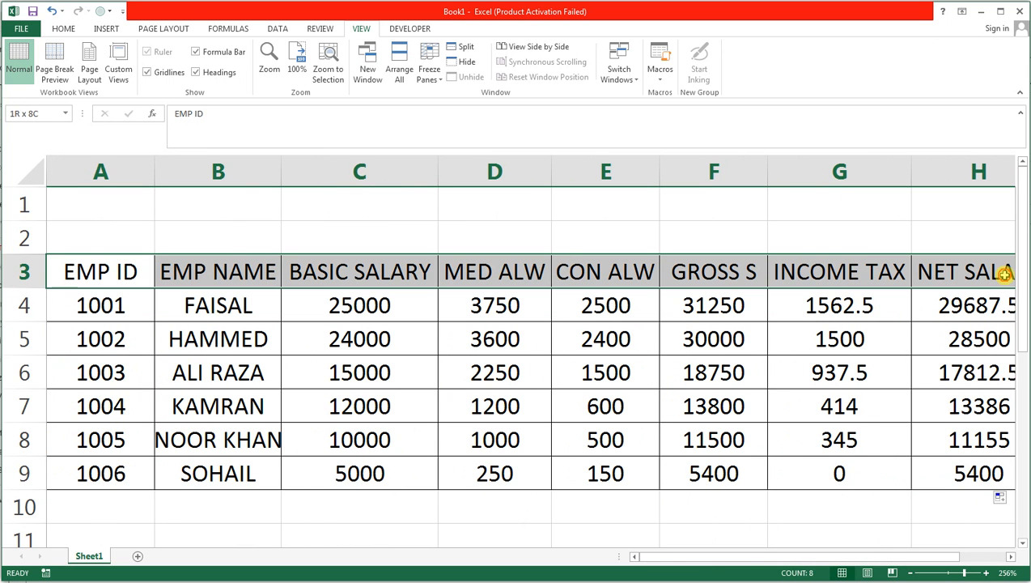
{"action": "left_click", "coordinate": [63, 28]}
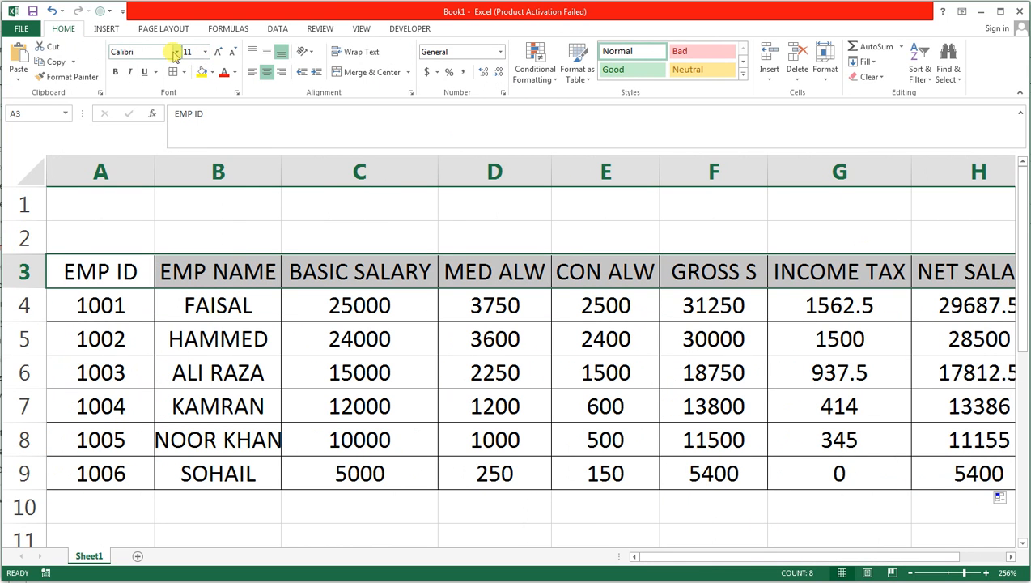
{"action": "left_click", "coordinate": [176, 52]}
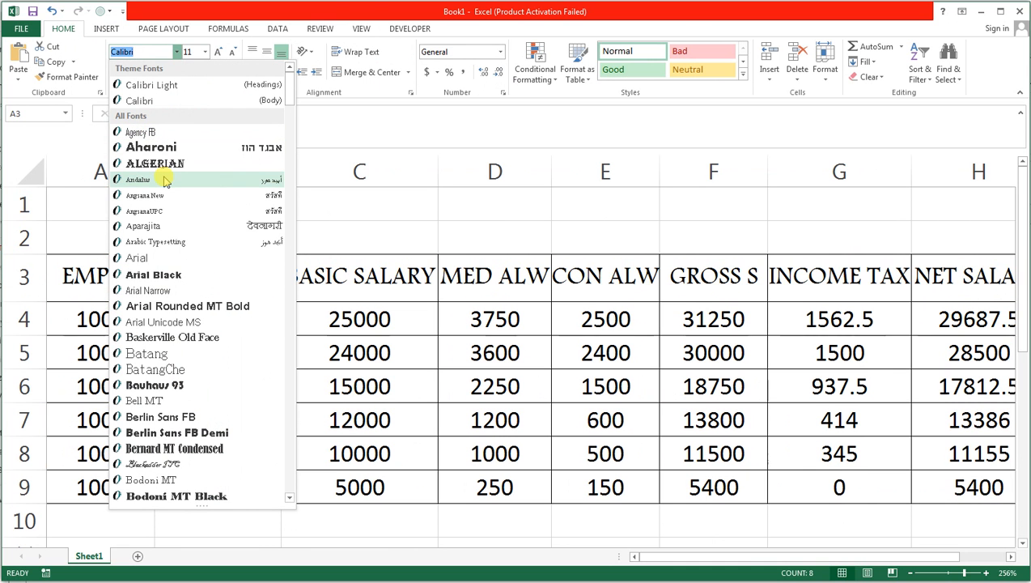
{"action": "left_click", "coordinate": [164, 195]}
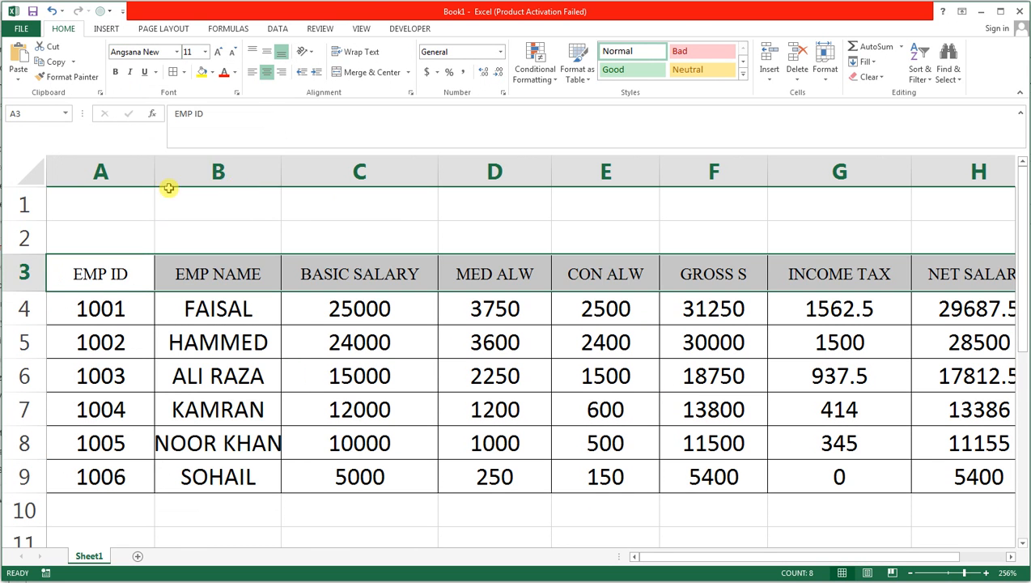
Step: Fill the heading row A3:H3 with the standard light green colour
{"action": "left_click", "coordinate": [212, 72]}
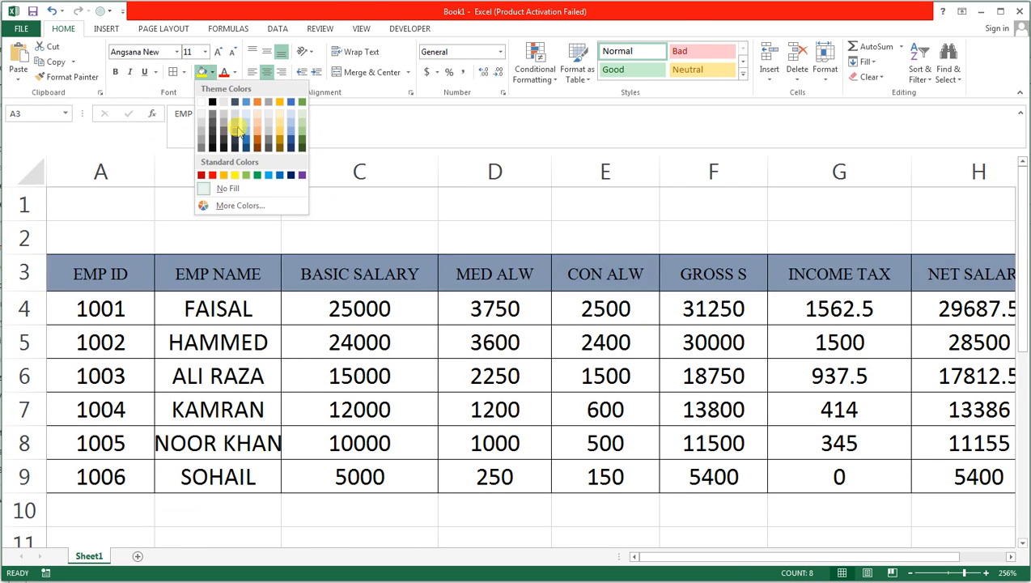
{"action": "left_click", "coordinate": [249, 174]}
Step: Increase the height of row 1 and merge and center cells A1:H2 above the headings
{"action": "left_click_drag", "start_coordinate": [145, 200], "coordinate": [960, 245]}
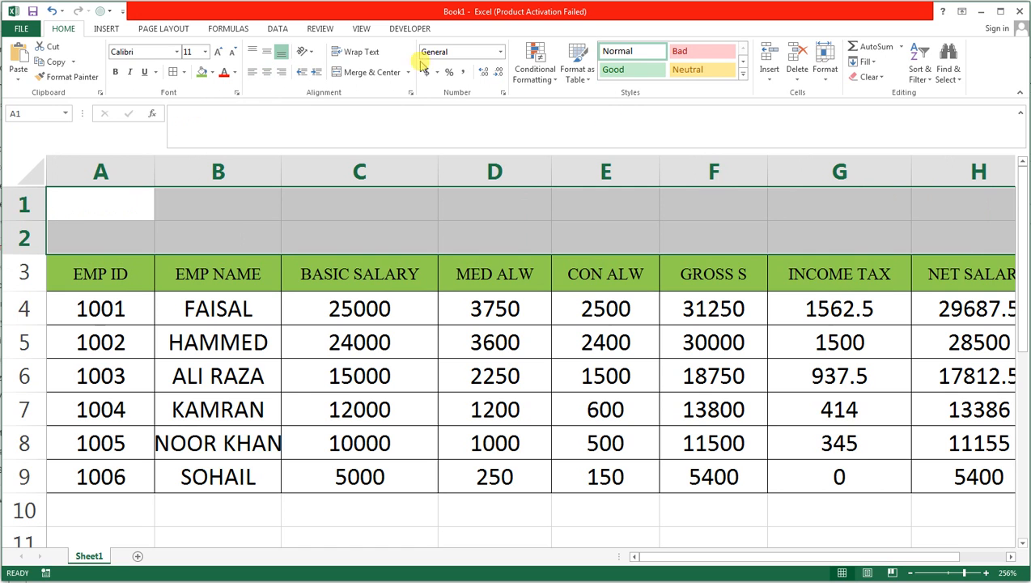
{"action": "left_click", "coordinate": [212, 73]}
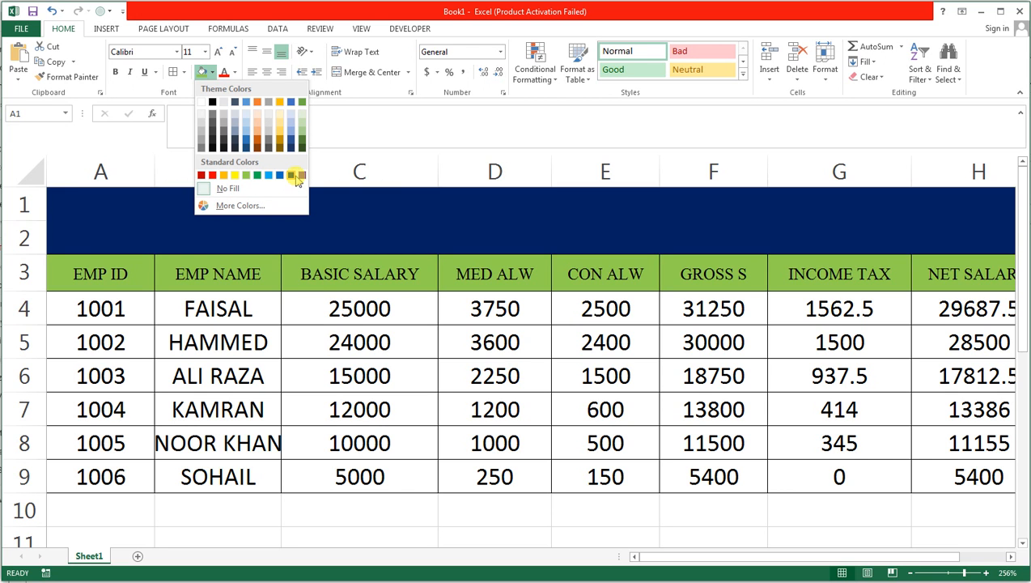
{"action": "left_click", "coordinate": [41, 218]}
{"action": "left_click_drag", "start_coordinate": [39, 220], "coordinate": [33, 238]}
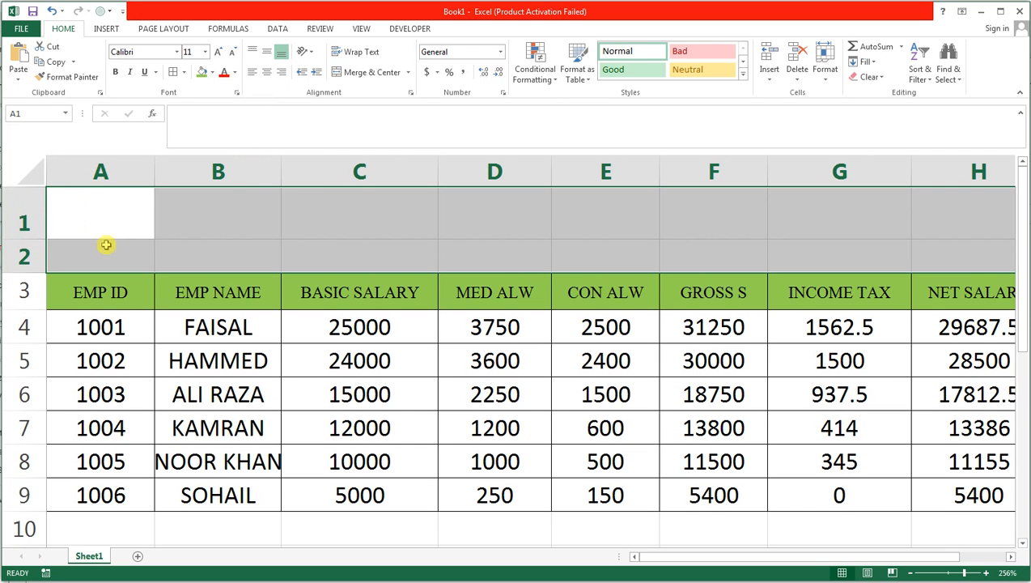
{"action": "left_click_drag", "start_coordinate": [107, 204], "coordinate": [914, 243]}
{"action": "left_click_drag", "start_coordinate": [39, 235], "coordinate": [39, 250]}
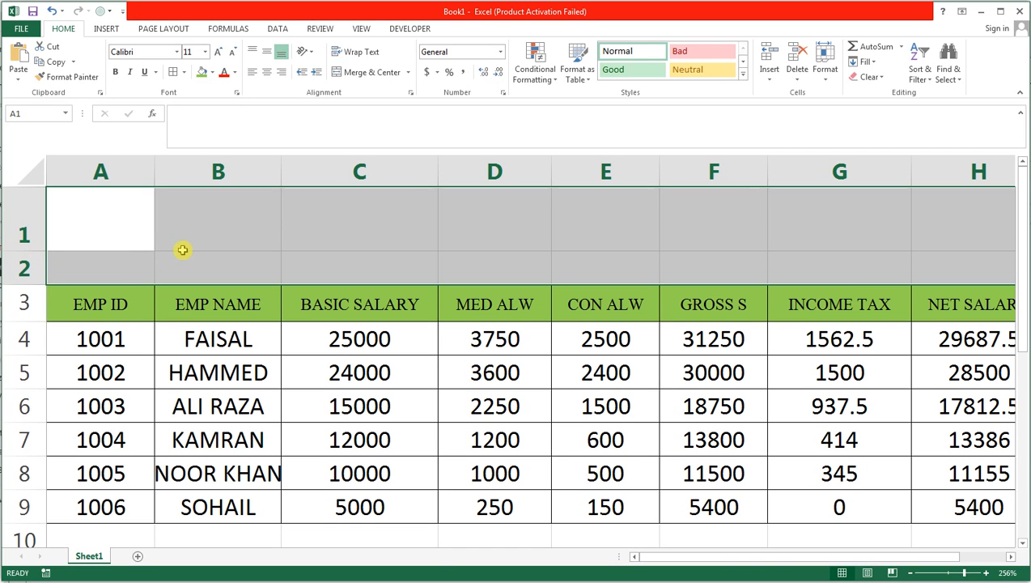
{"action": "left_click", "coordinate": [371, 72]}
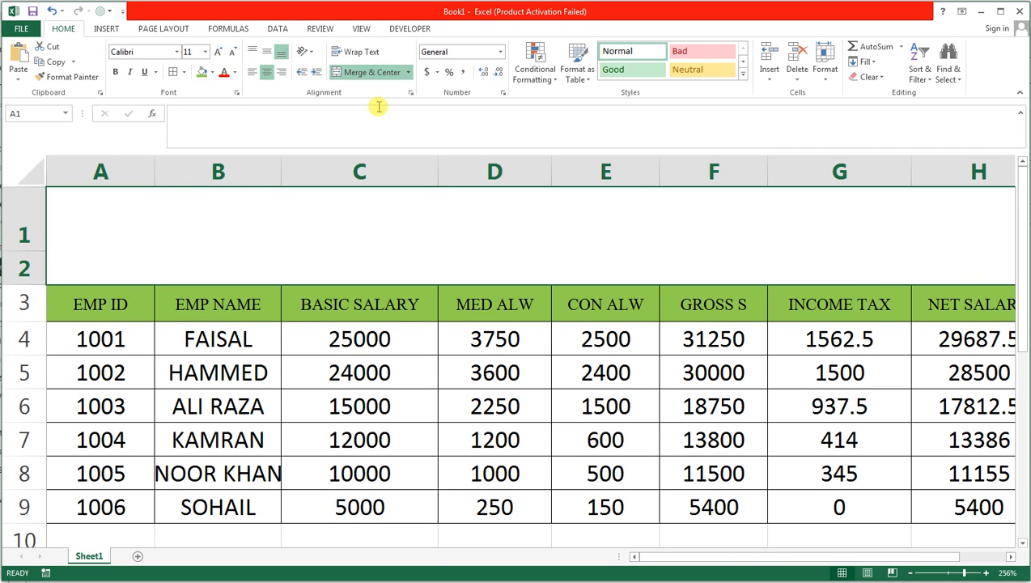
Step: Enter the title SALARY SHEET in the merged cell A1
{"action": "type", "text": "SALA"}
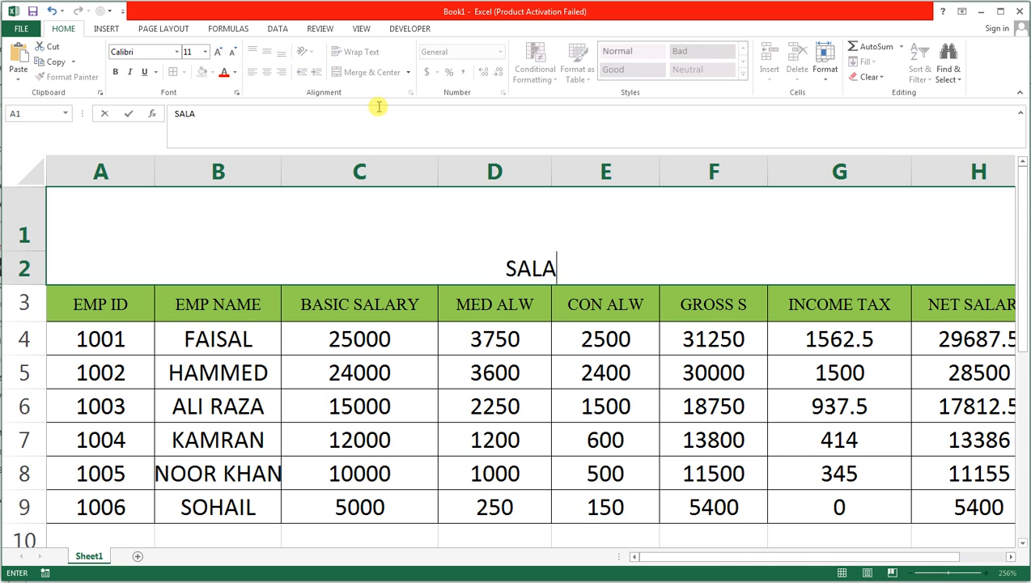
{"action": "type", "text": "RY SH"}
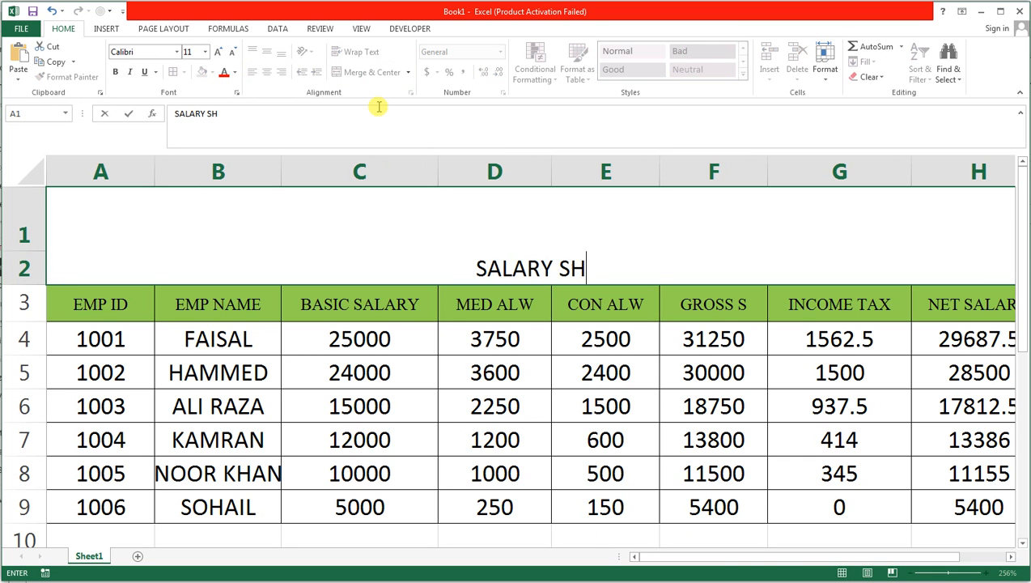
{"action": "type", "text": "EET"}
{"action": "left_click", "coordinate": [527, 341]}
{"action": "left_click", "coordinate": [514, 267]}
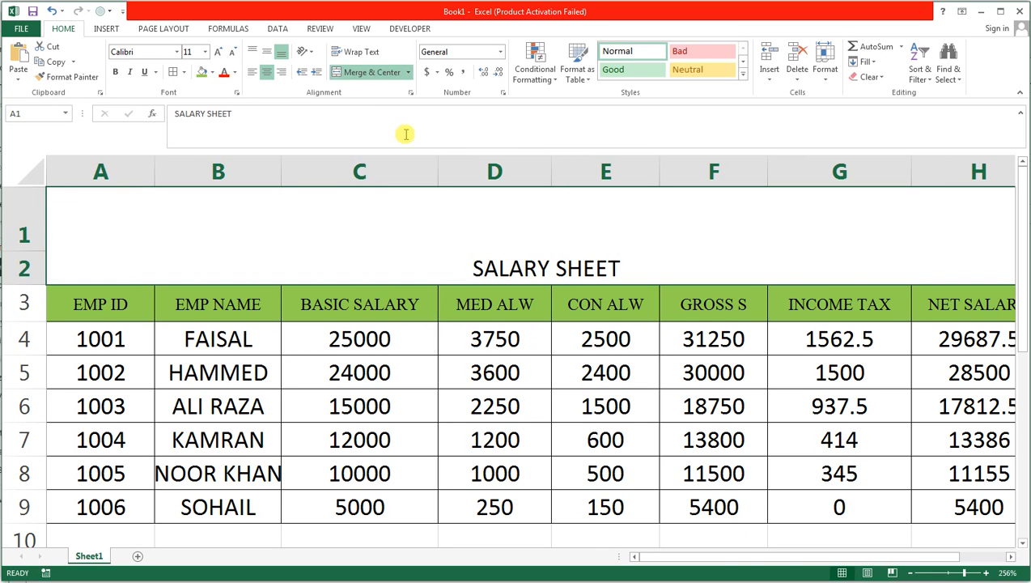
Step: Middle-align the SALARY SHEET title vertically and enlarge its font size to 48
{"action": "left_click", "coordinate": [267, 51]}
{"action": "left_click", "coordinate": [220, 52]}
{"action": "left_click", "coordinate": [220, 52]}
{"action": "left_click", "coordinate": [220, 52]}
{"action": "left_click", "coordinate": [220, 52]}
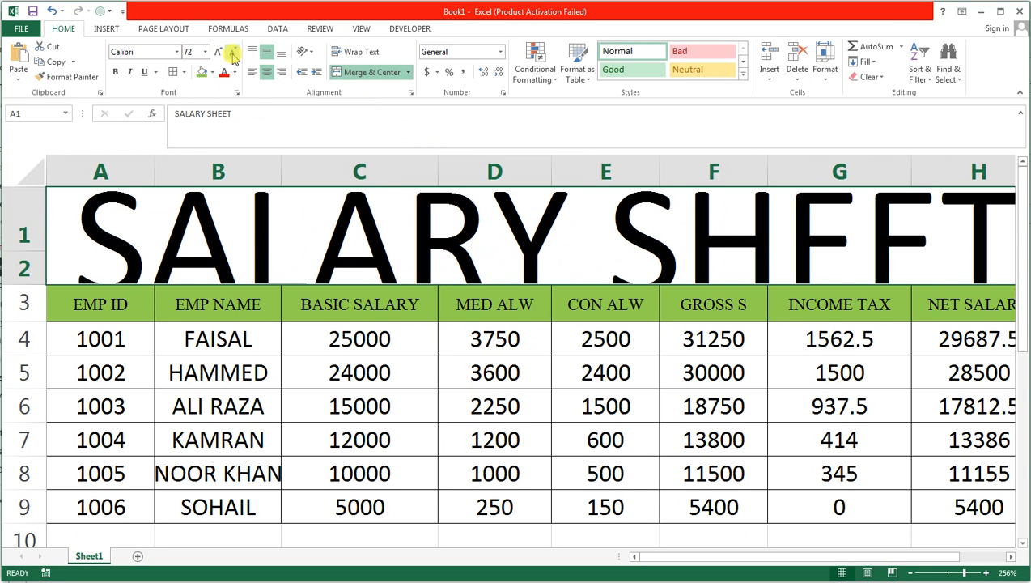
{"action": "left_click", "coordinate": [230, 53]}
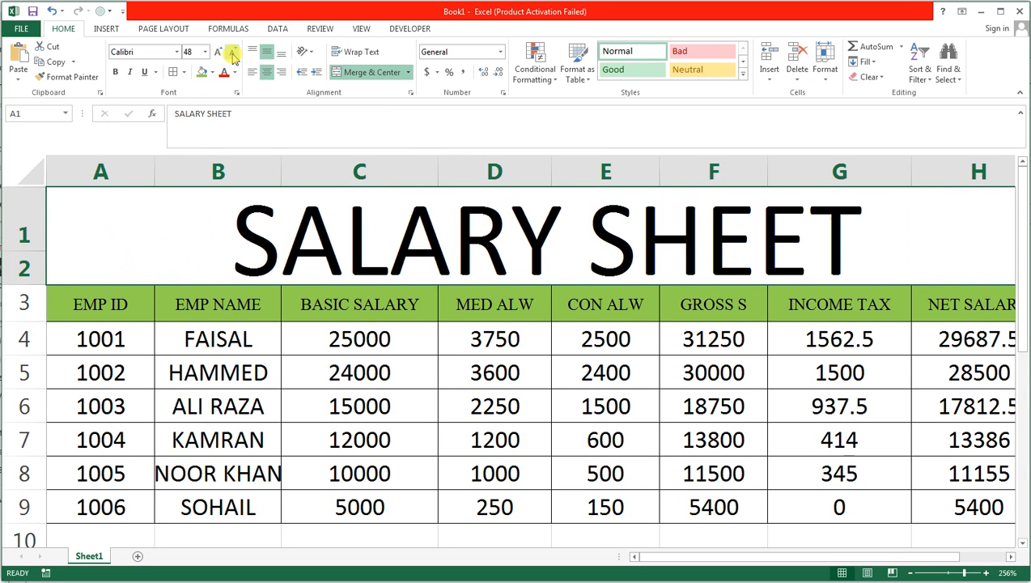
Step: Set the SALARY SHEET title's font to Arial Black and preview fill colours without applying one
{"action": "left_click", "coordinate": [177, 51]}
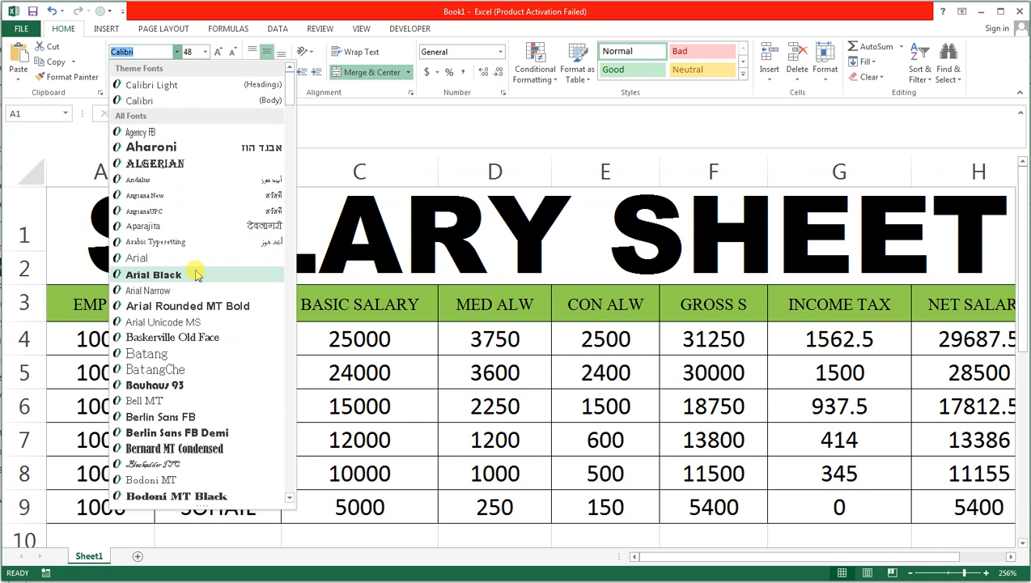
{"action": "left_click", "coordinate": [197, 276]}
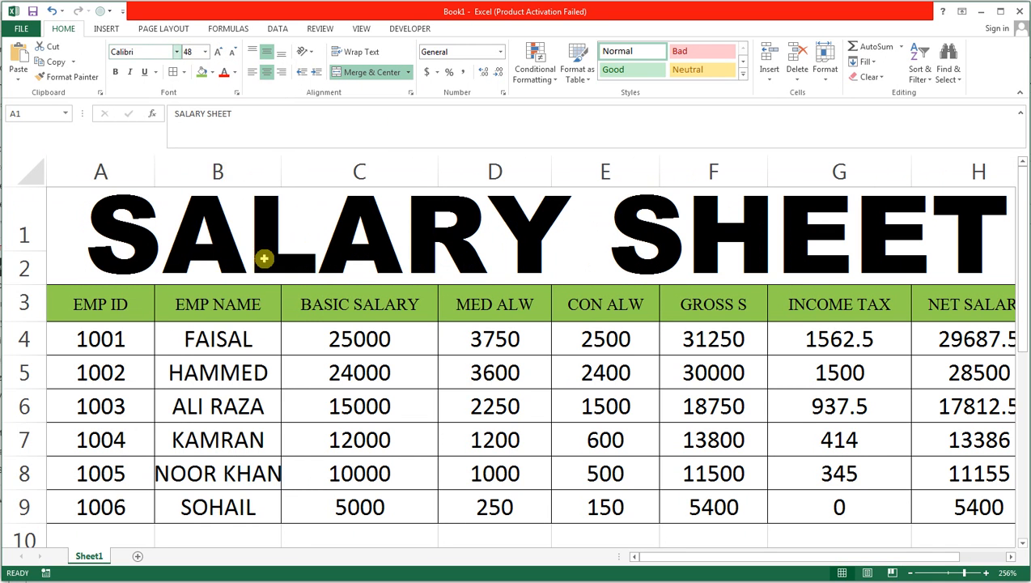
{"action": "left_click", "coordinate": [212, 73]}
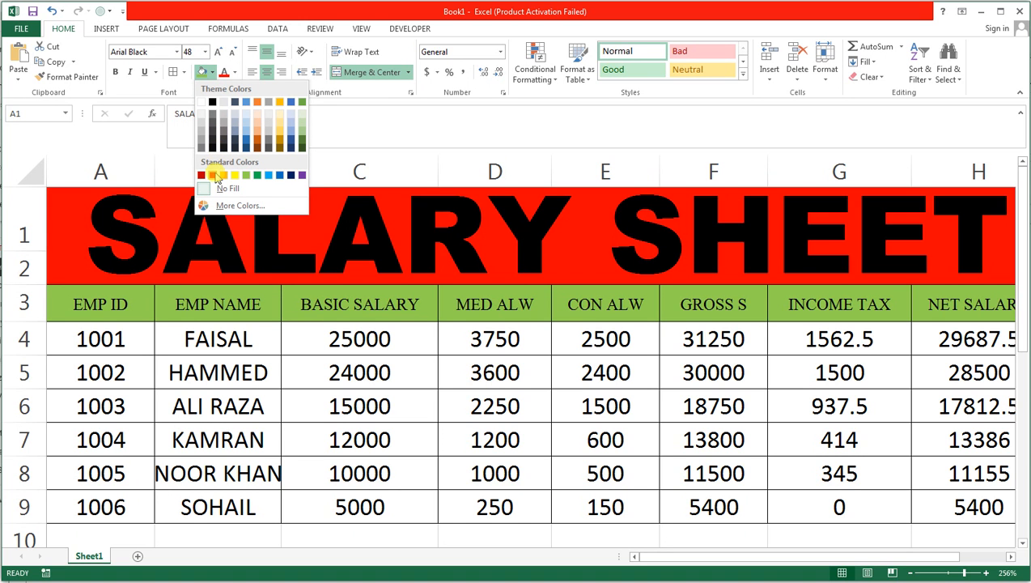
{"action": "left_click", "coordinate": [124, 137]}
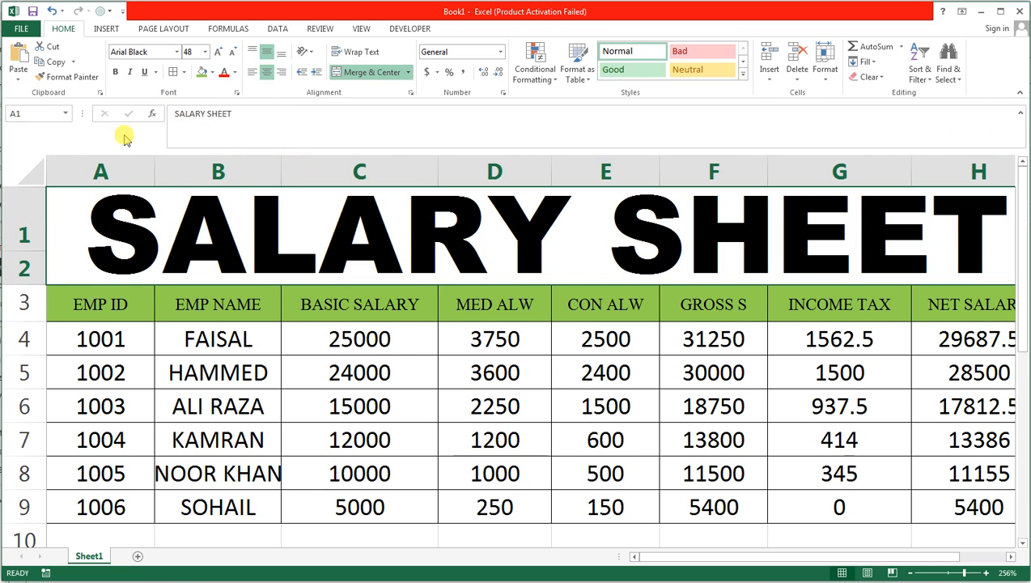
{"action": "left_click", "coordinate": [212, 73]}
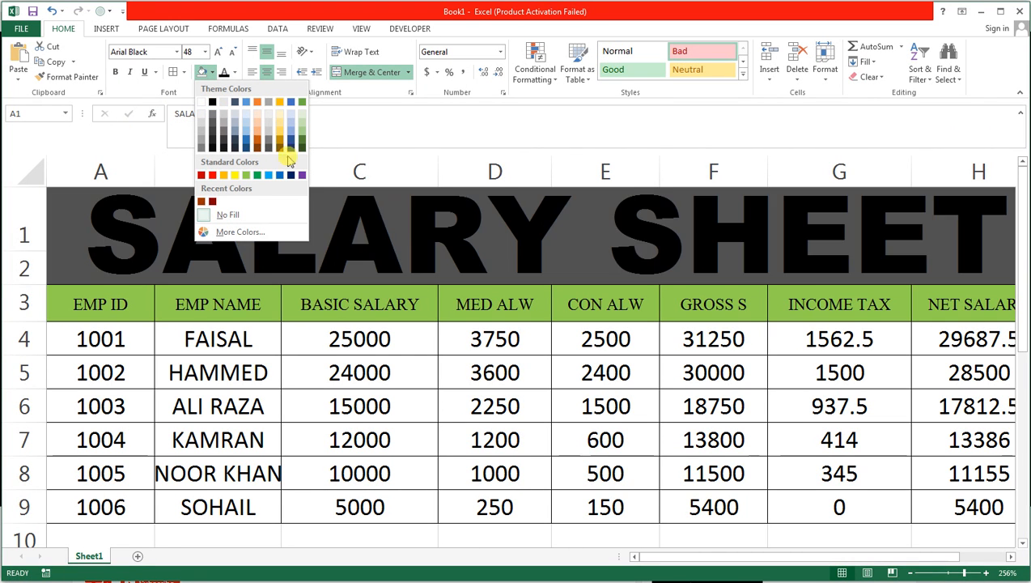
{"action": "left_click", "coordinate": [374, 96]}
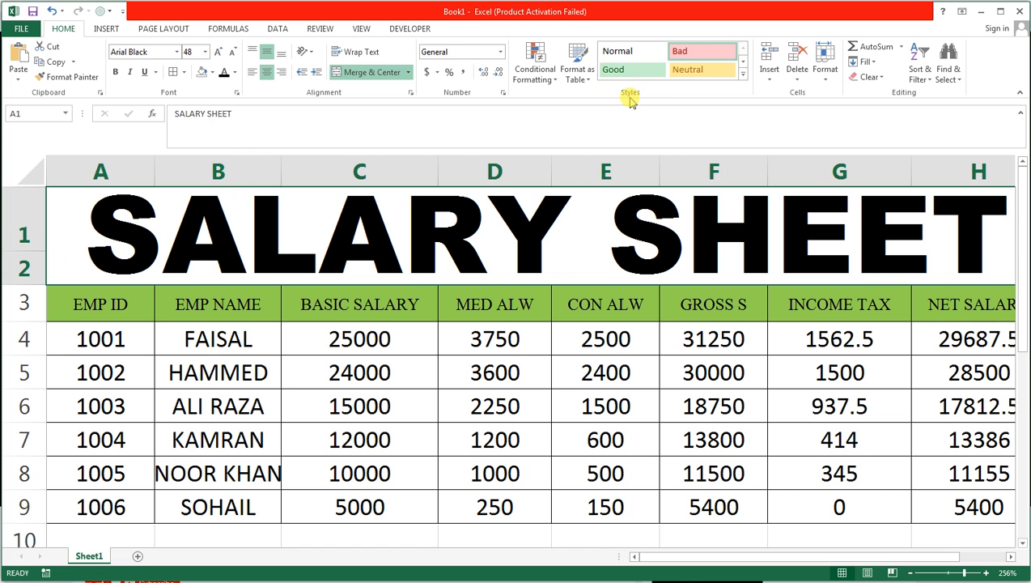
Step: Apply the Explanatory Text cell style to the SALARY SHEET title
{"action": "left_click", "coordinate": [743, 74]}
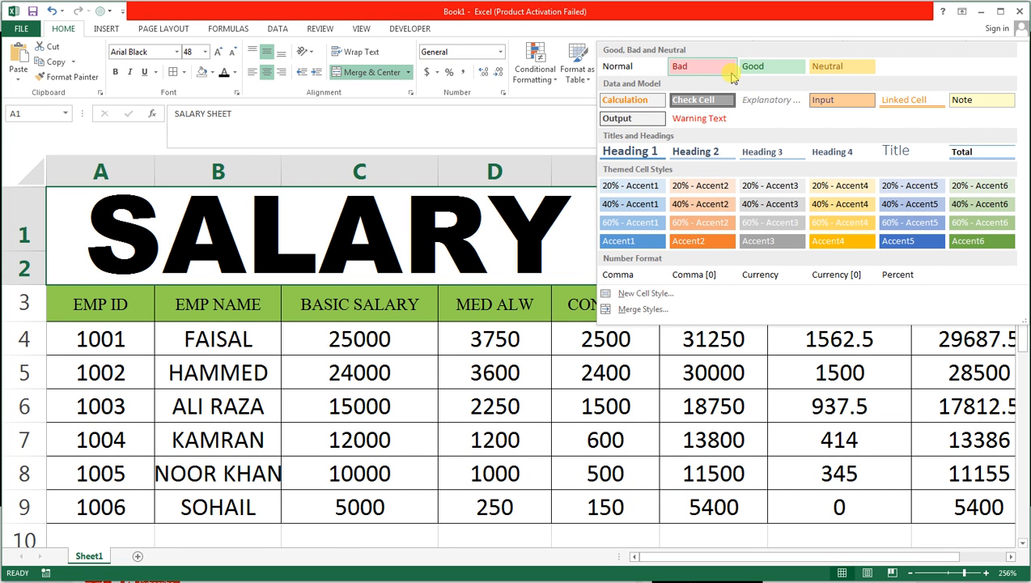
{"action": "left_click", "coordinate": [774, 103]}
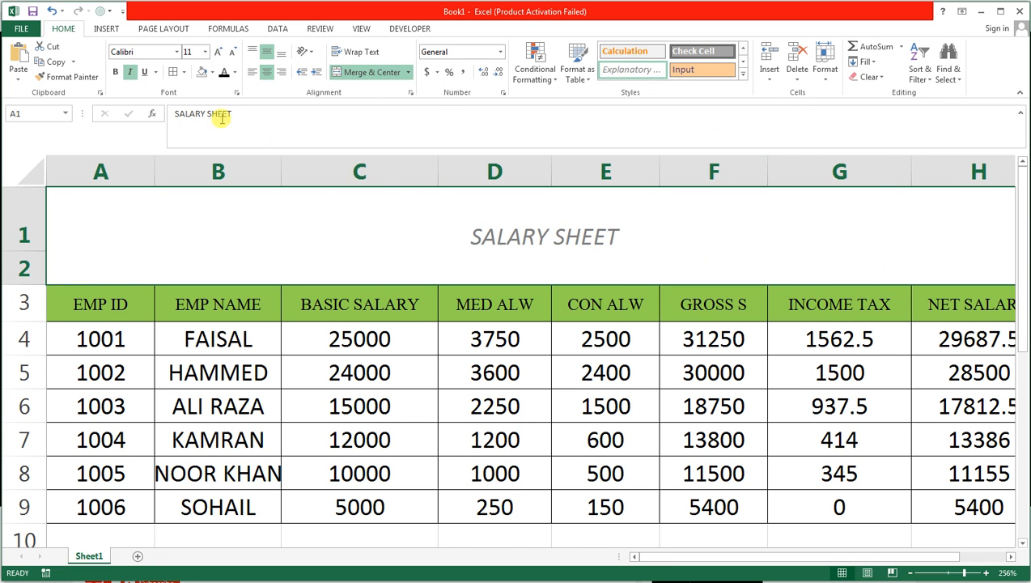
Step: Enlarge the styled SALARY SHEET title to font size 48 and make it bold
{"action": "left_click", "coordinate": [219, 51]}
{"action": "left_click", "coordinate": [219, 51]}
{"action": "left_click", "coordinate": [219, 51]}
{"action": "left_click", "coordinate": [218, 51]}
{"action": "left_click", "coordinate": [219, 51]}
{"action": "left_click", "coordinate": [218, 51]}
{"action": "left_click", "coordinate": [218, 51]}
{"action": "left_click", "coordinate": [218, 51]}
{"action": "left_click", "coordinate": [218, 51]}
{"action": "left_click", "coordinate": [218, 51]}
{"action": "left_click", "coordinate": [218, 51]}
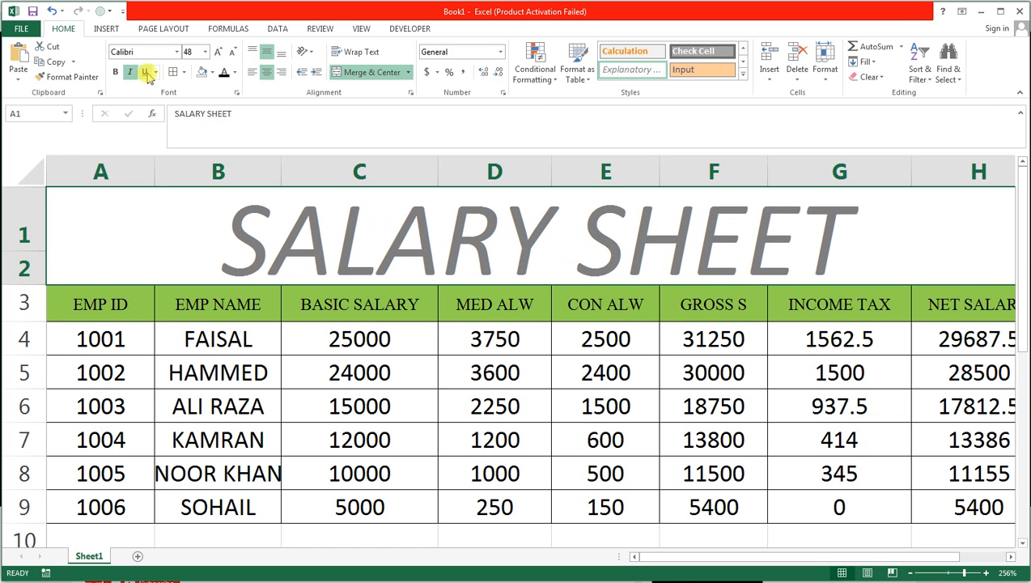
{"action": "left_click", "coordinate": [116, 73]}
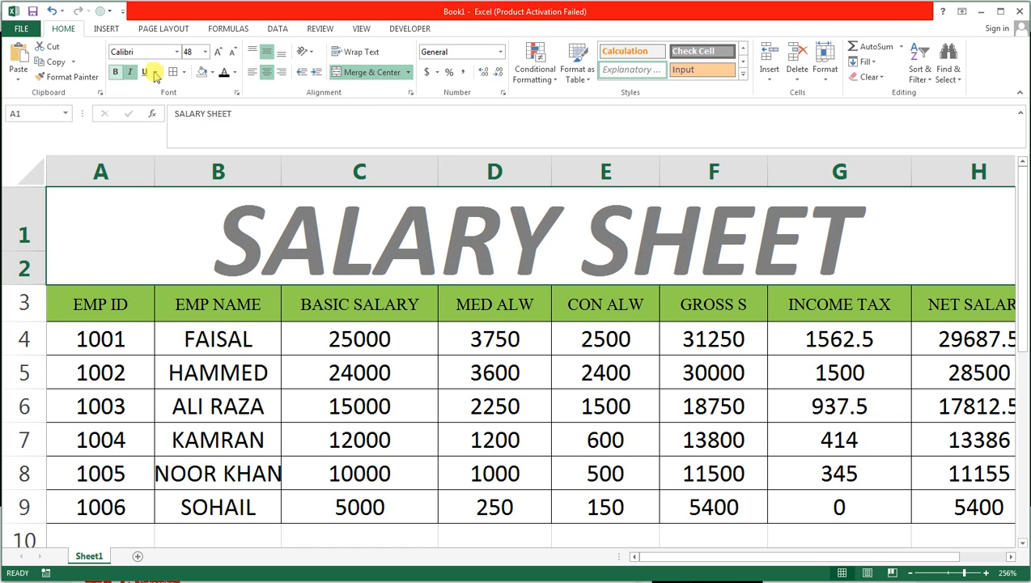
Step: Try font sizes 72, 70, 65 and 60 on the SALARY SHEET title and return it to 48
{"action": "left_click", "coordinate": [217, 56]}
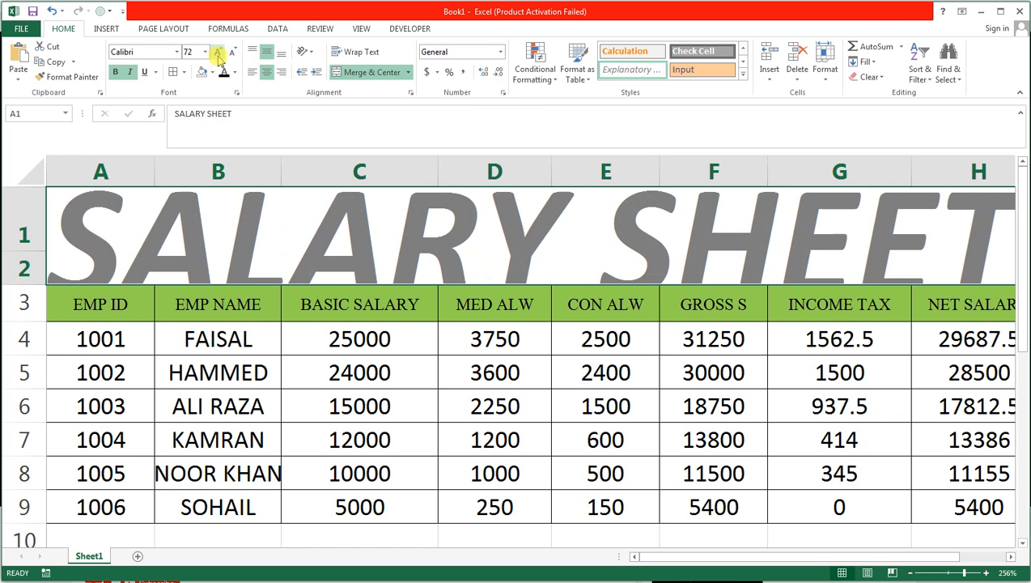
{"action": "left_click", "coordinate": [232, 53]}
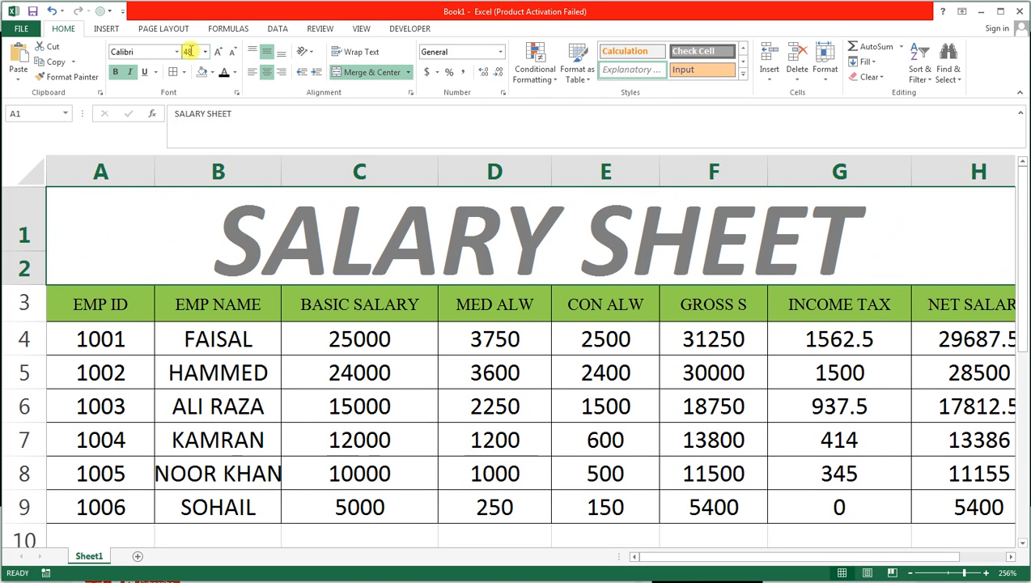
{"action": "left_click", "coordinate": [217, 53]}
{"action": "left_click", "coordinate": [194, 53]}
{"action": "type", "text": "7"}
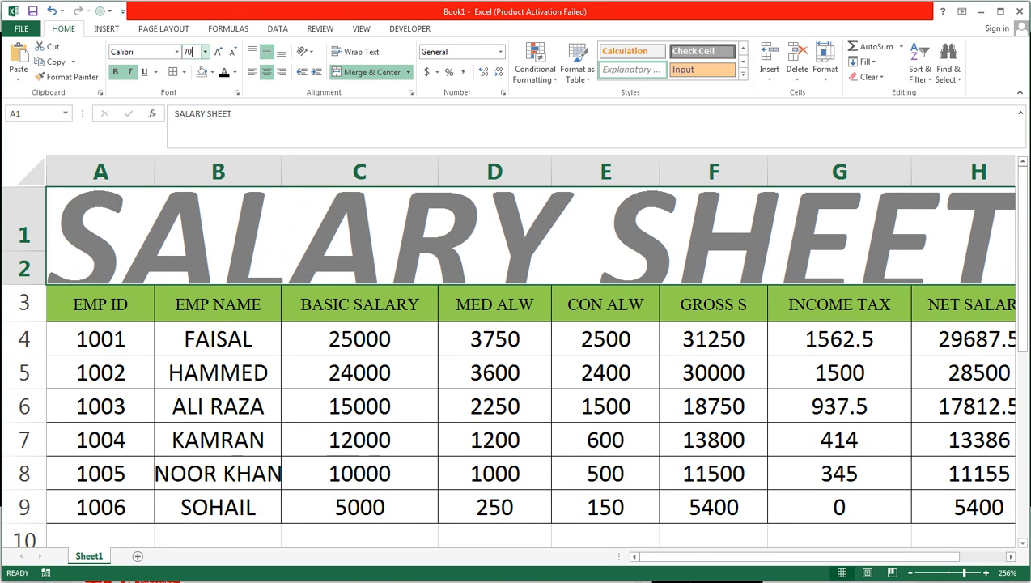
{"action": "type", "text": "0"}
{"action": "key", "text": "Return"}
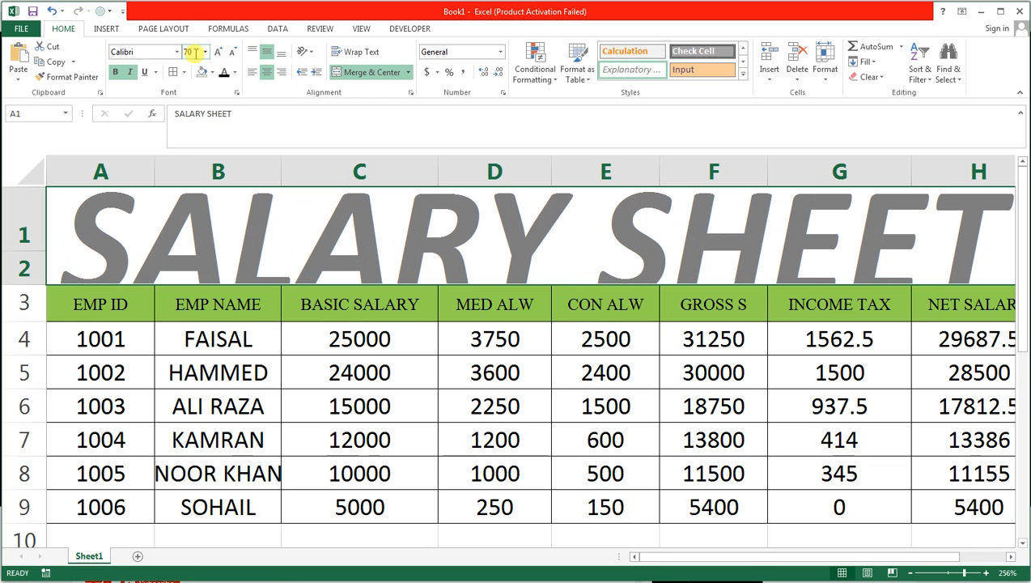
{"action": "left_click", "coordinate": [190, 56]}
{"action": "type", "text": "65"}
{"action": "key", "text": "Return"}
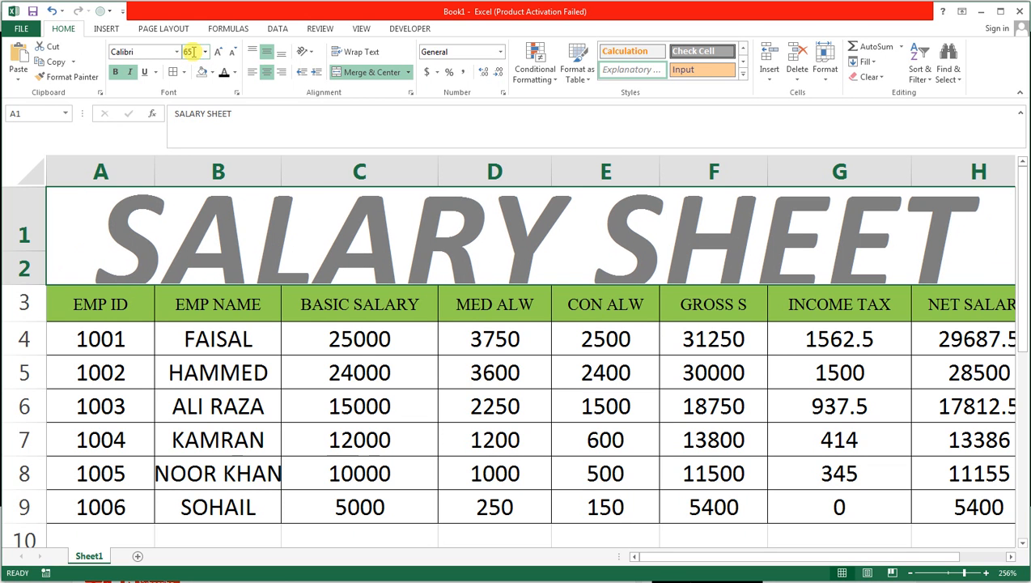
{"action": "left_click", "coordinate": [277, 52]}
{"action": "left_click", "coordinate": [272, 54]}
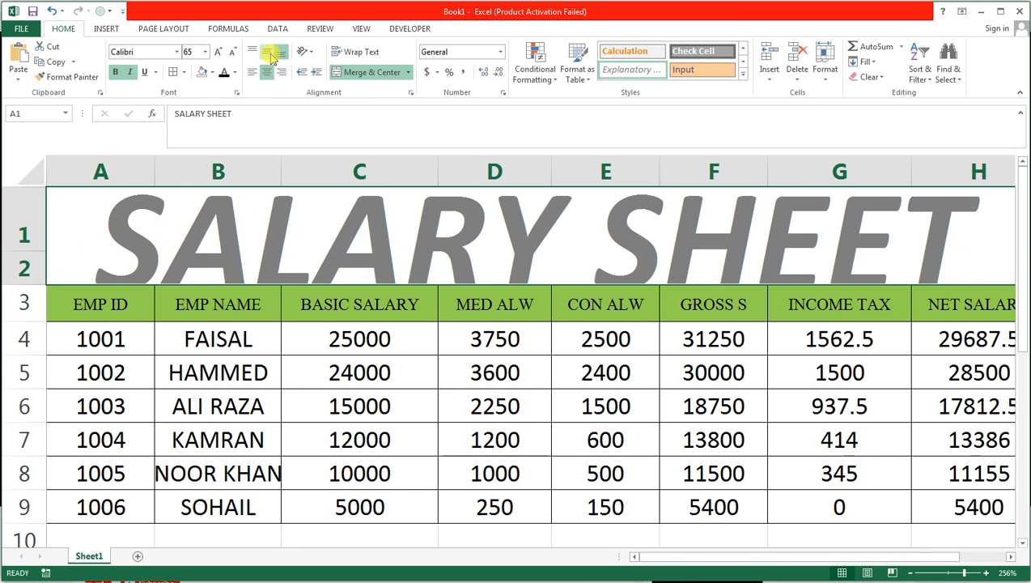
{"action": "left_click", "coordinate": [190, 53]}
{"action": "type", "text": "60"}
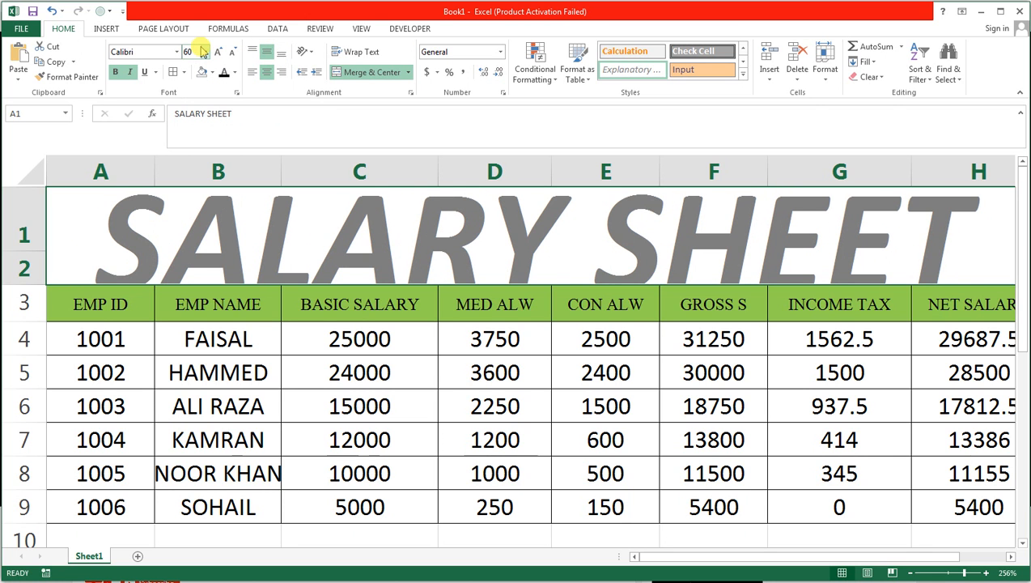
{"action": "key", "text": "Return"}
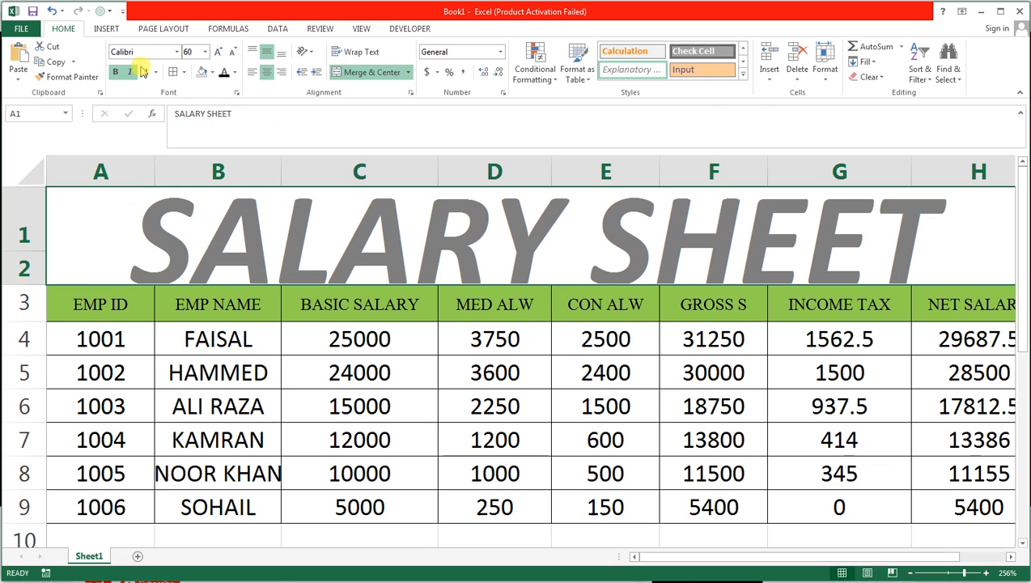
{"action": "left_click", "coordinate": [232, 54]}
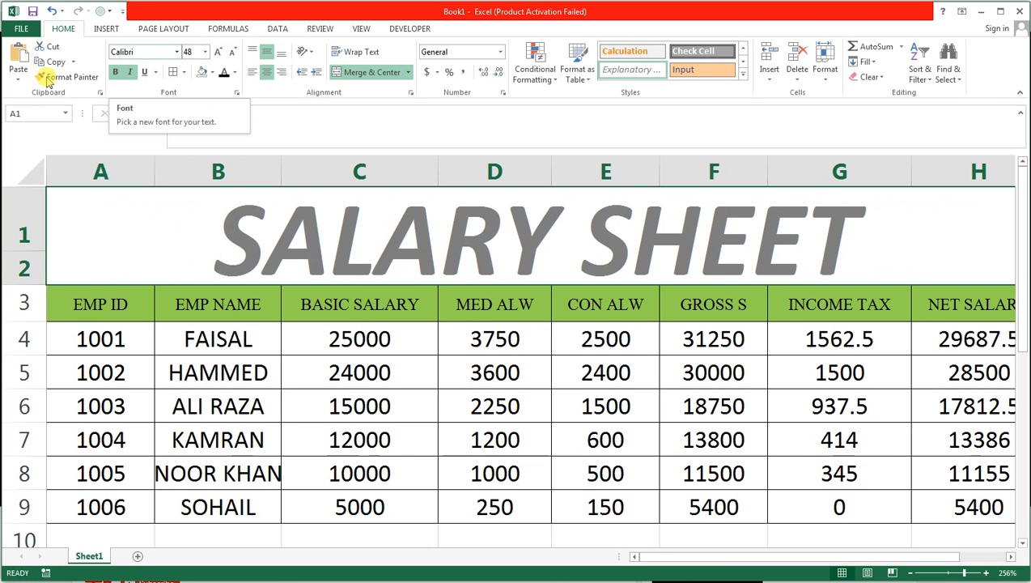
{"action": "left_click_drag", "start_coordinate": [87, 338], "coordinate": [955, 510]}
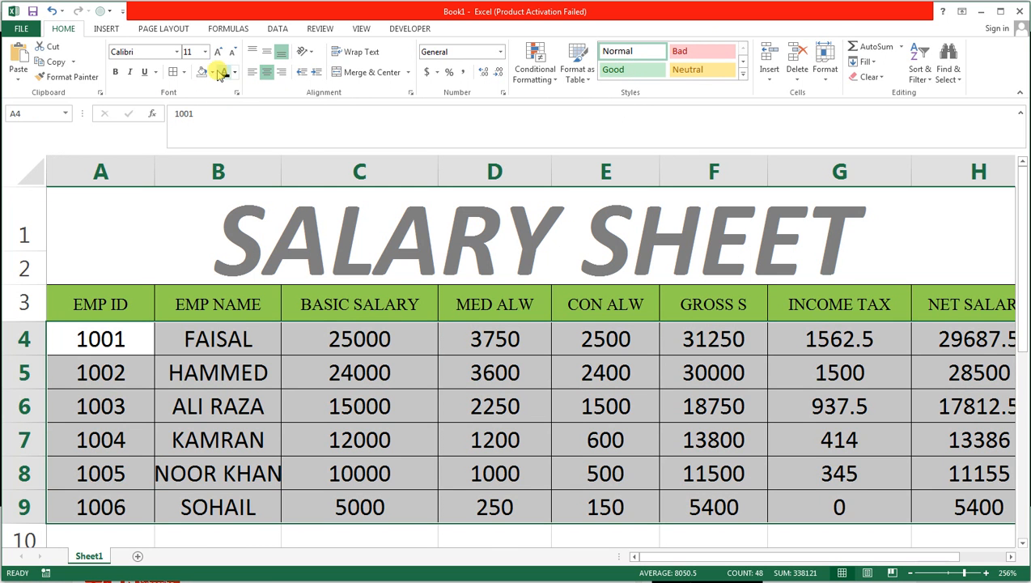
{"action": "left_click", "coordinate": [212, 72]}
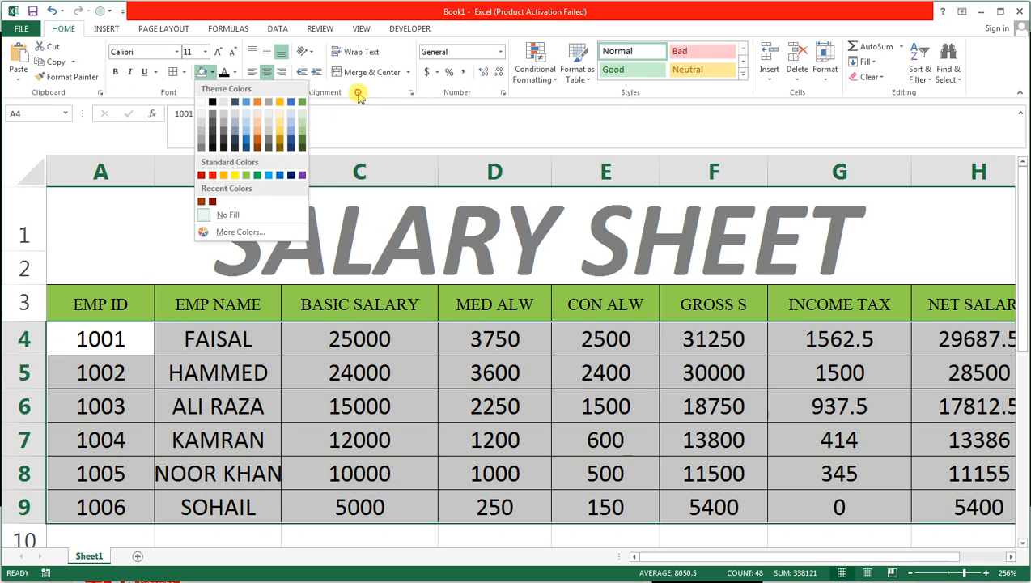
{"action": "left_click", "coordinate": [356, 95]}
{"action": "left_click", "coordinate": [785, 393]}
Step: Reduce the font size of the whole table A3:H9 to 10
{"action": "left_click_drag", "start_coordinate": [108, 302], "coordinate": [950, 502]}
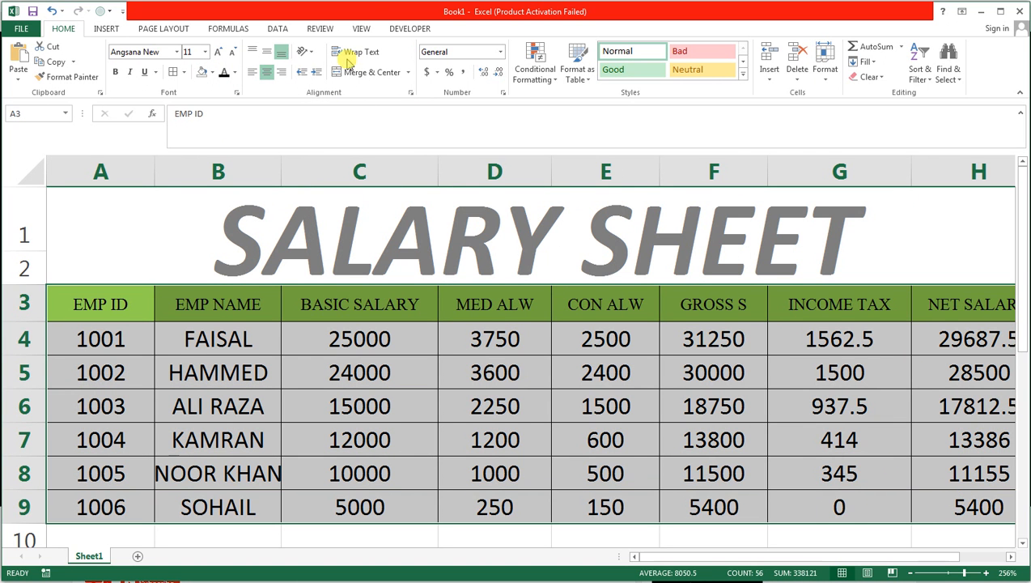
{"action": "left_click", "coordinate": [233, 53]}
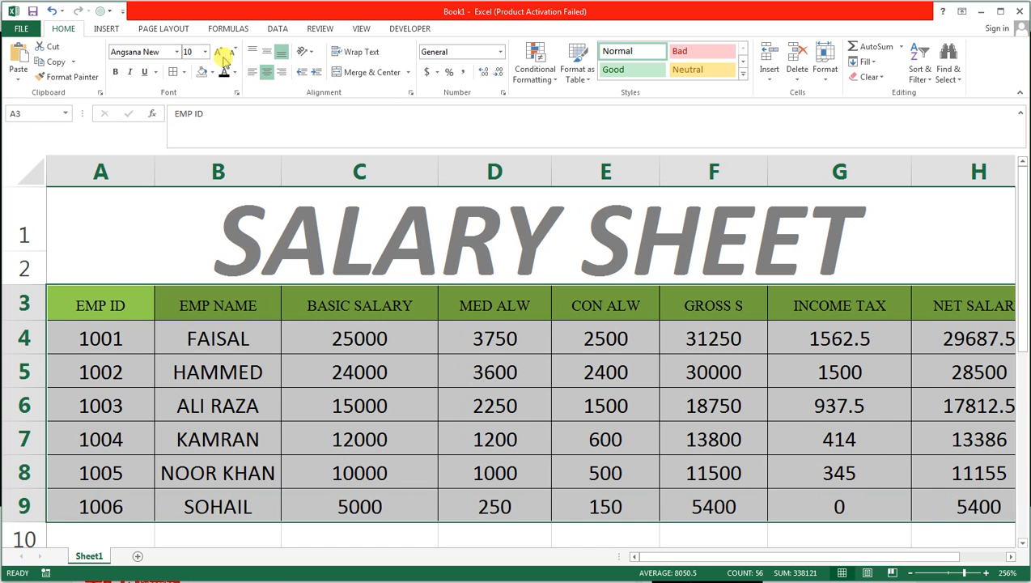
Step: Fill the employee ID, name and basic salary data in A4:C9 with dark orange
{"action": "left_click", "coordinate": [105, 316]}
{"action": "left_click", "coordinate": [173, 356]}
{"action": "left_click_drag", "start_coordinate": [109, 333], "coordinate": [878, 503]}
{"action": "left_click_drag", "start_coordinate": [99, 338], "coordinate": [345, 498]}
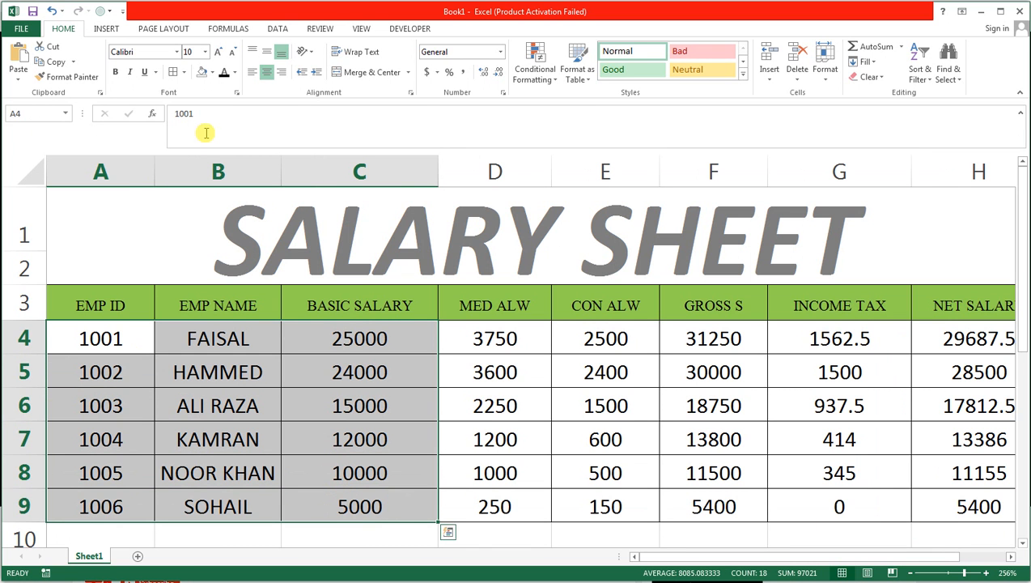
{"action": "left_click", "coordinate": [213, 74]}
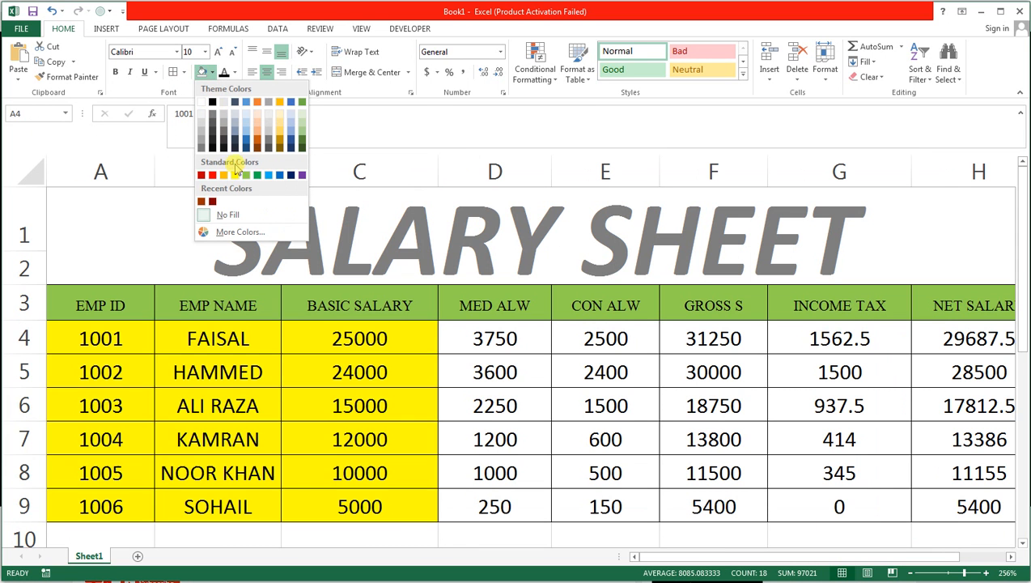
{"action": "left_click", "coordinate": [257, 139]}
Step: Fill the allowance and gross salary data D4:F9 with light orange, and the tax and net salary data G4:H9 with the recent dark brown
{"action": "left_click_drag", "start_coordinate": [467, 344], "coordinate": [744, 504]}
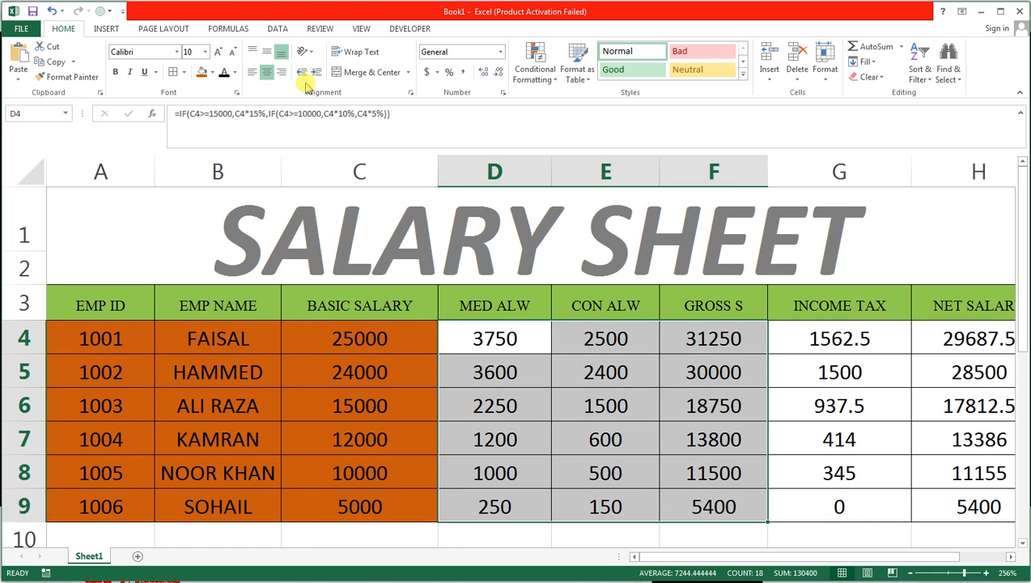
{"action": "left_click", "coordinate": [213, 72]}
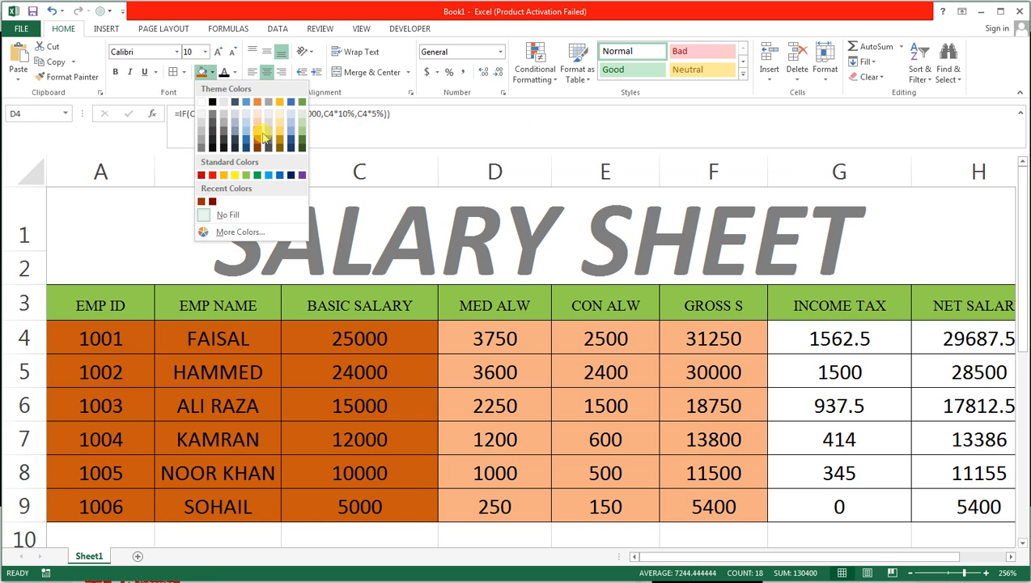
{"action": "left_click", "coordinate": [259, 133]}
{"action": "left_click_drag", "start_coordinate": [817, 336], "coordinate": [989, 501]}
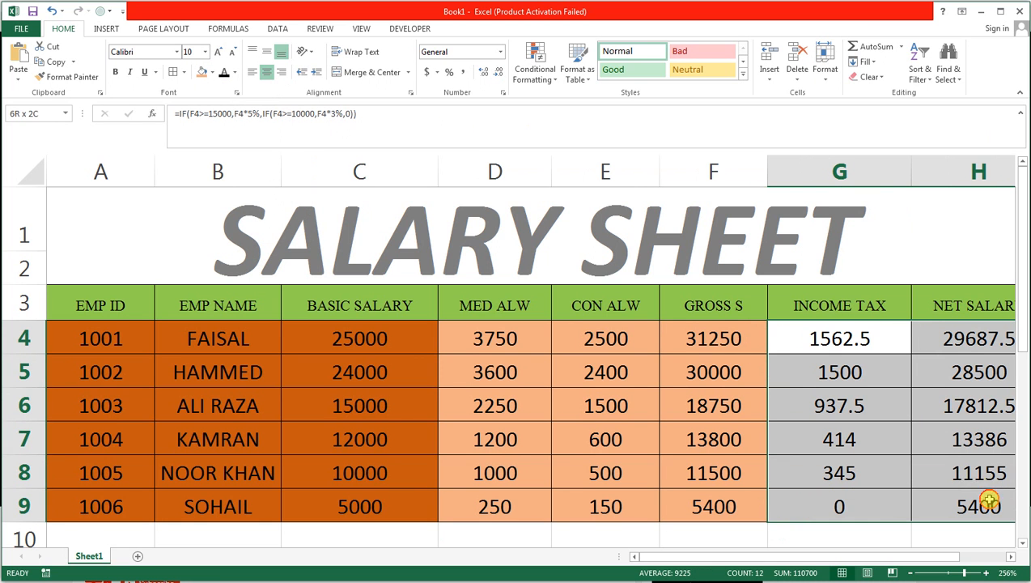
{"action": "left_click", "coordinate": [213, 72]}
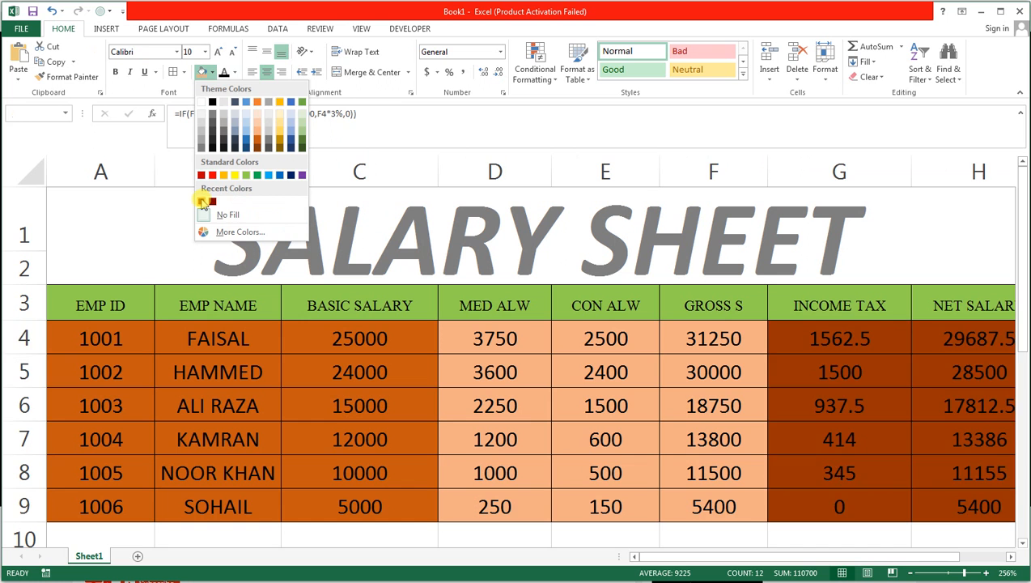
{"action": "left_click", "coordinate": [201, 201]}
Step: Set the font colour of all the data rows A4:H9 to white
{"action": "left_click_drag", "start_coordinate": [102, 338], "coordinate": [944, 518]}
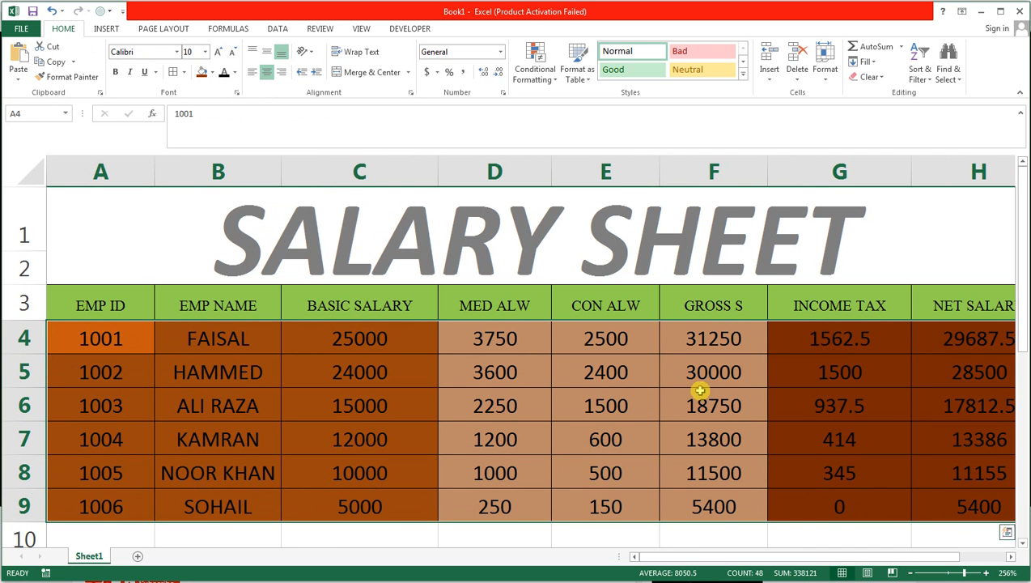
{"action": "left_click", "coordinate": [234, 73]}
{"action": "left_click", "coordinate": [224, 118]}
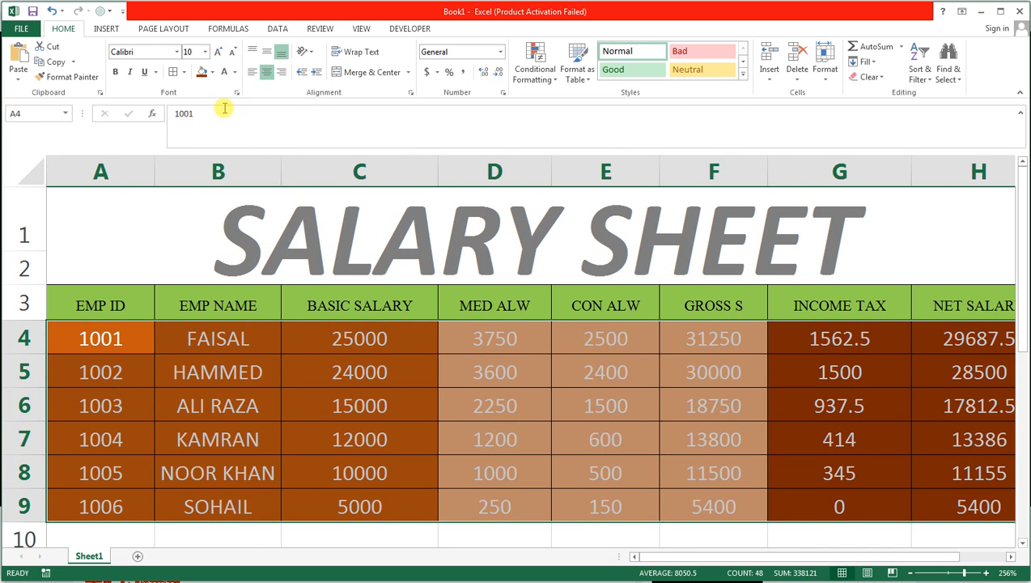
Step: Format the data rows A4:H9 in bold Aparajita at font size 9
{"action": "left_click", "coordinate": [231, 51]}
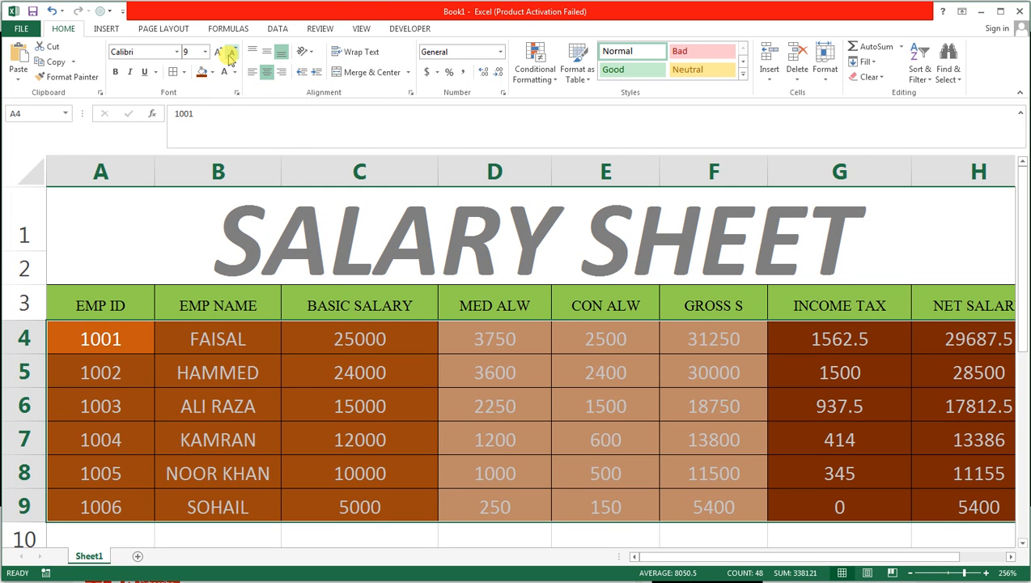
{"action": "left_click", "coordinate": [116, 72]}
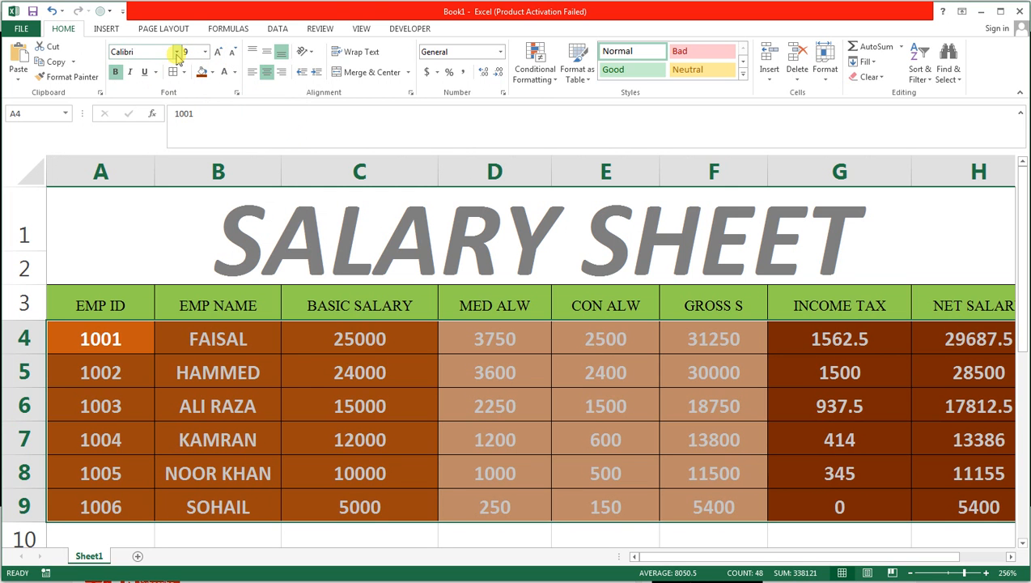
{"action": "left_click", "coordinate": [177, 51]}
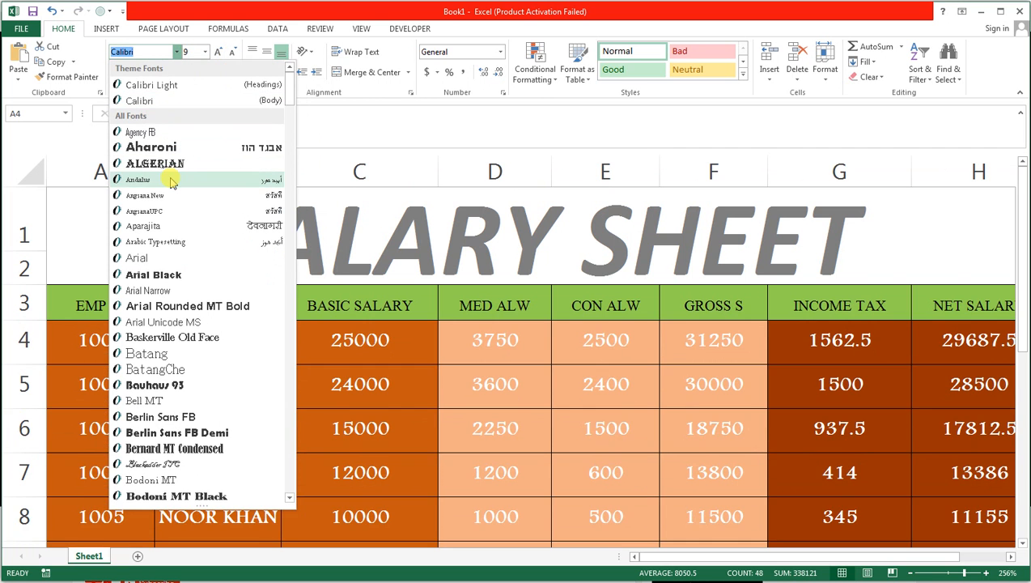
{"action": "left_click", "coordinate": [169, 231]}
{"action": "left_click", "coordinate": [447, 432]}
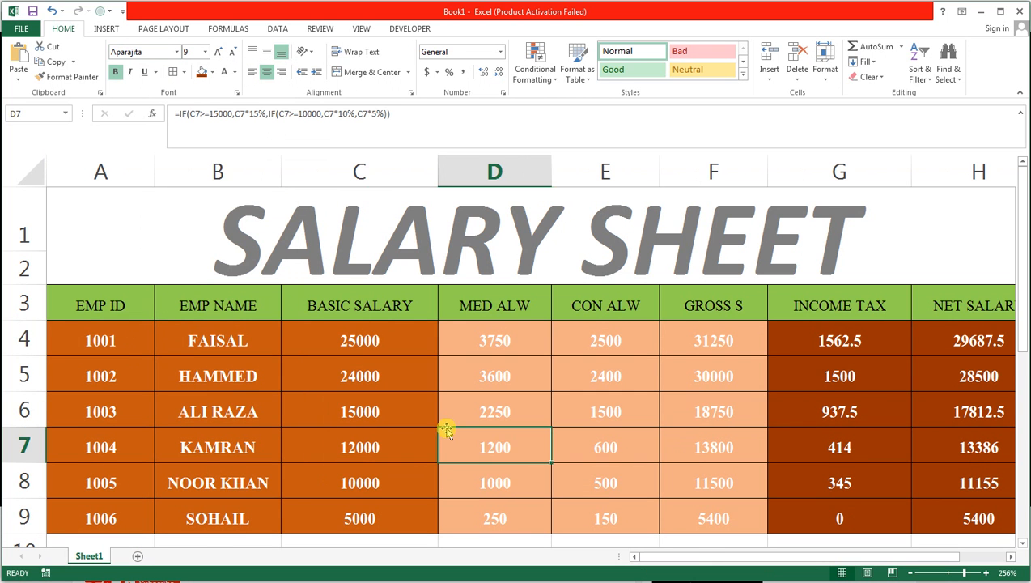
{"action": "left_click", "coordinate": [199, 369]}
{"action": "left_click_drag", "start_coordinate": [115, 302], "coordinate": [921, 306]}
{"action": "left_click", "coordinate": [472, 369]}
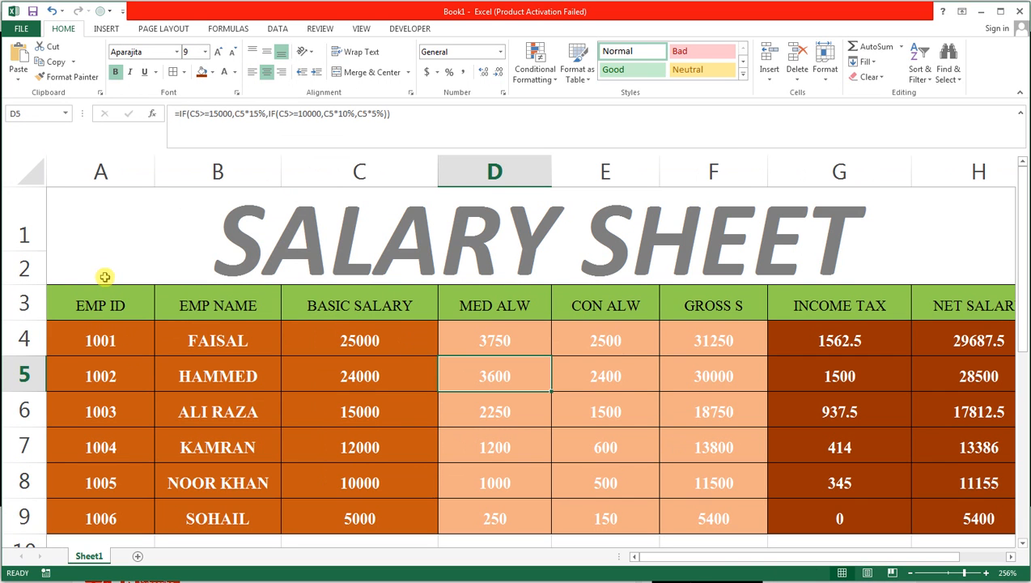